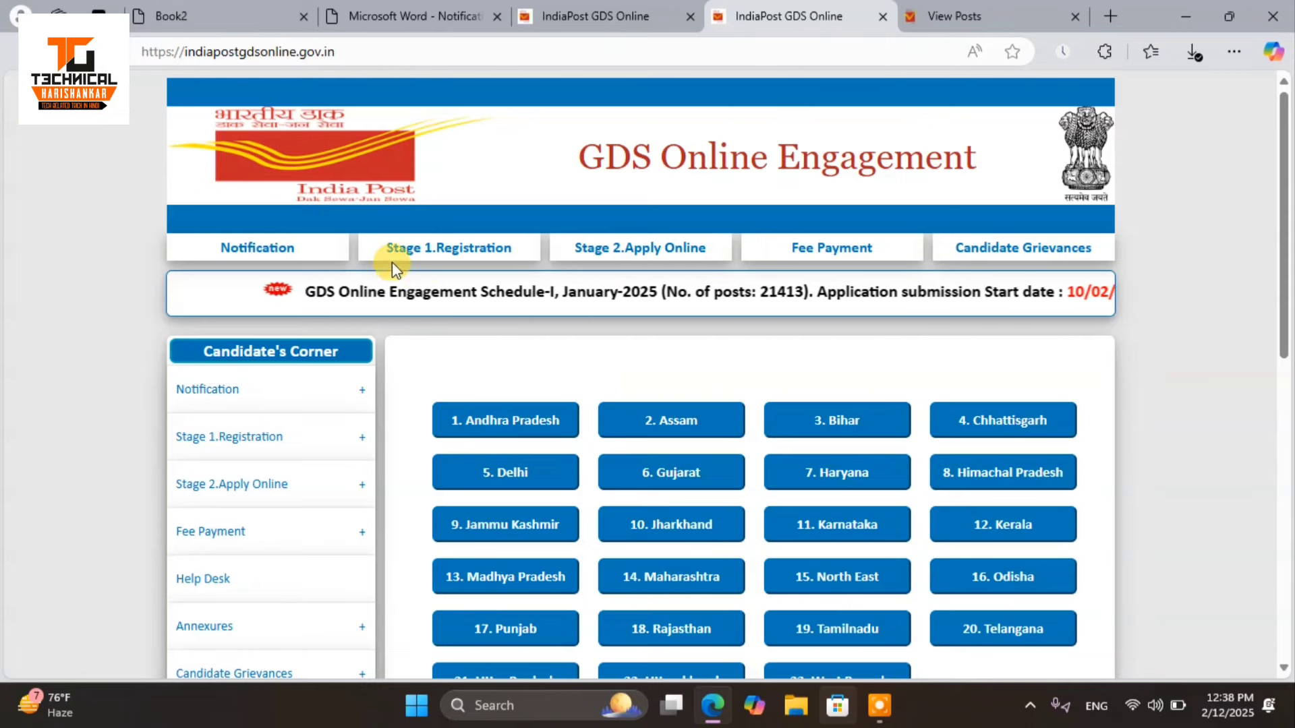
- Scroll the Model_Notification PDF to the page 4 Age Limits section, then return to GDS Online
mouse_move(321, 257)
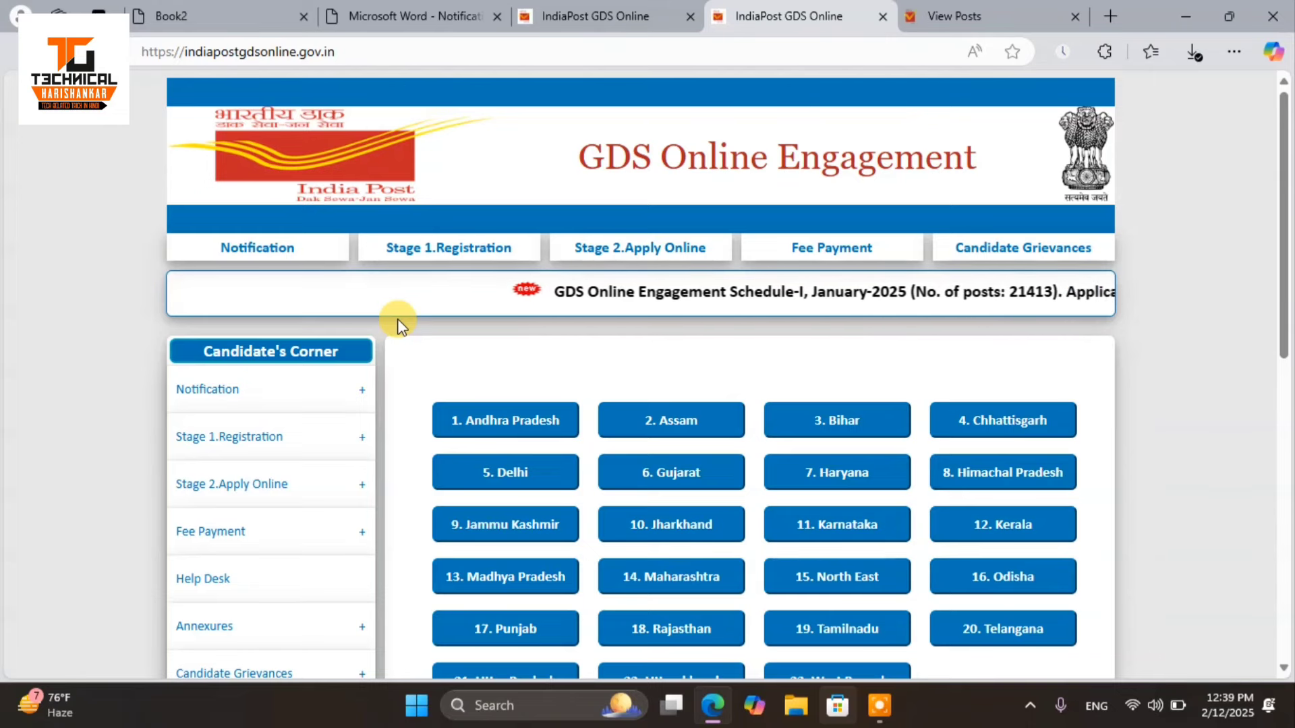
click(372, 10)
scroll(743, 345, up, 8)
scroll(743, 345, up, 10)
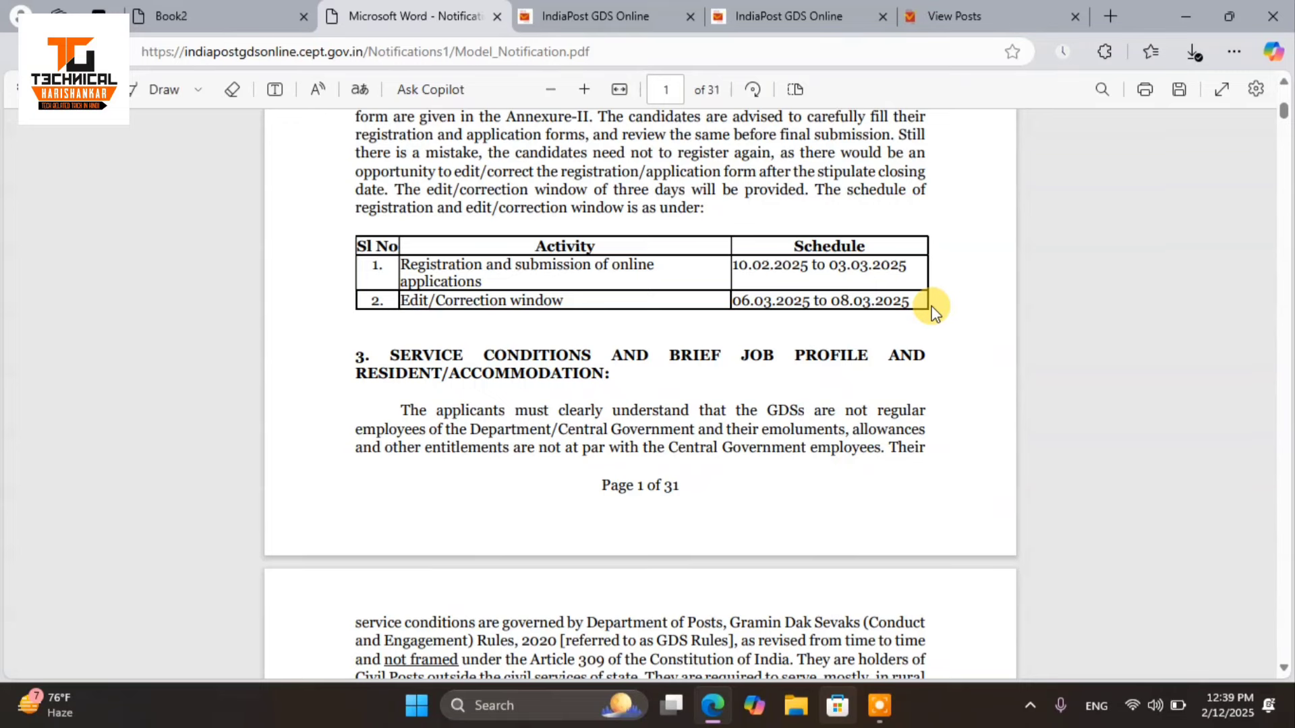
scroll(932, 311, down, 15)
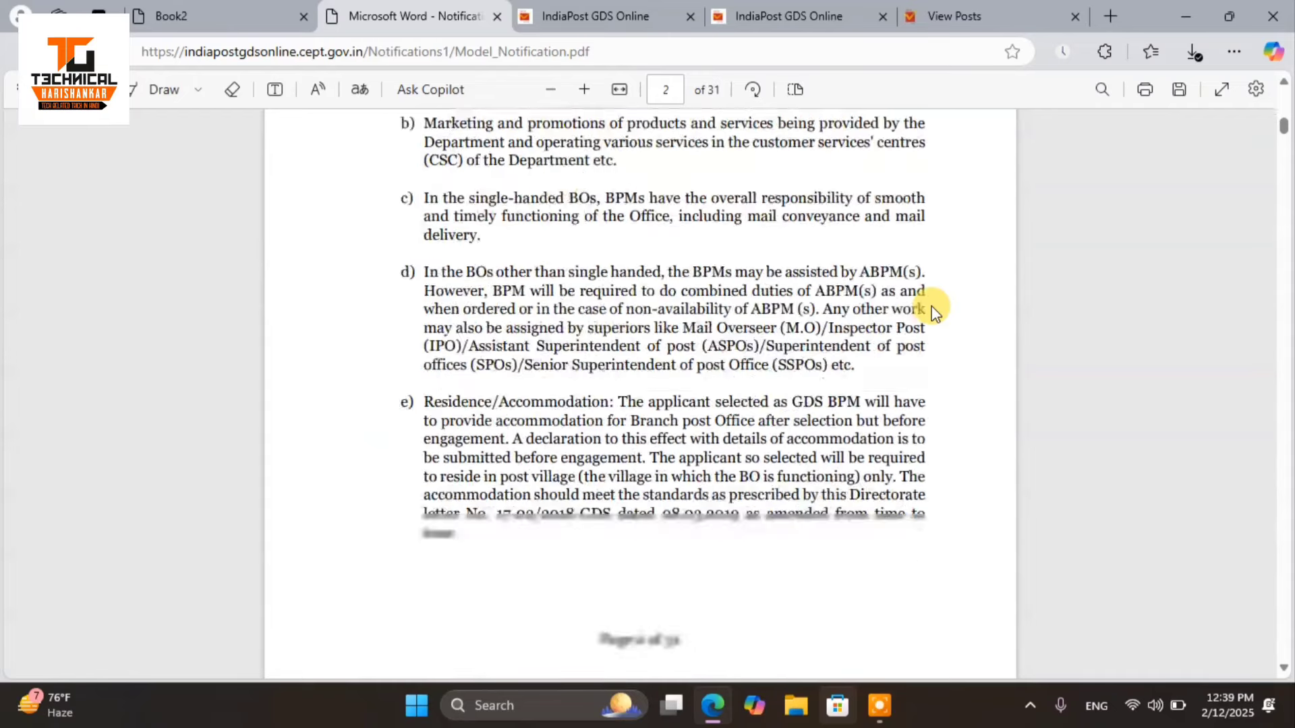
scroll(933, 311, down, 15)
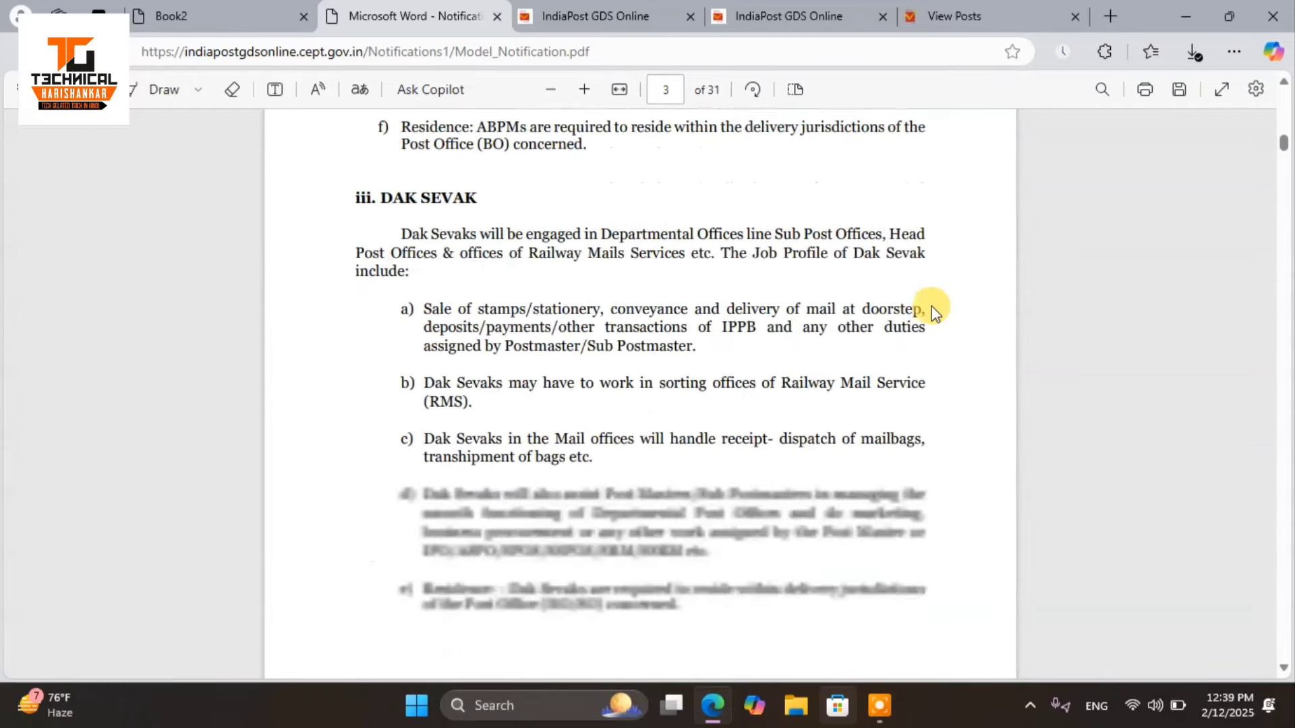
scroll(932, 311, down, 15)
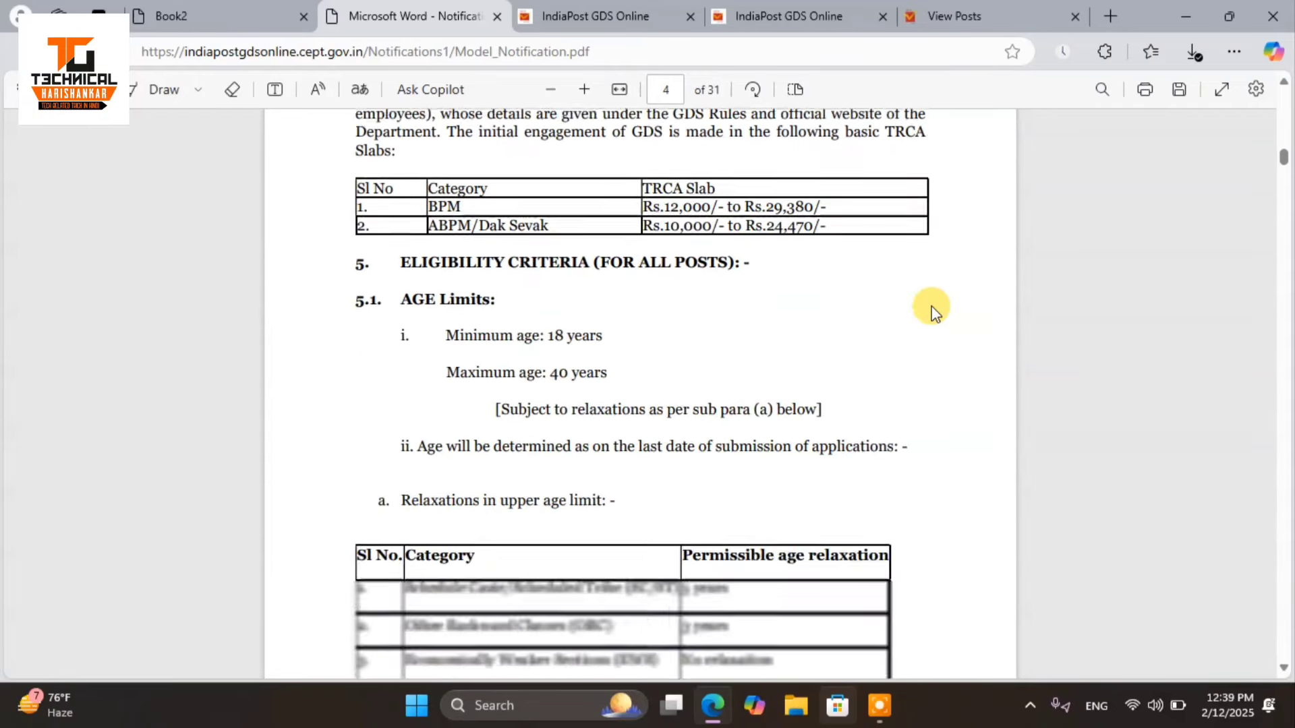
scroll(935, 311, down, 1)
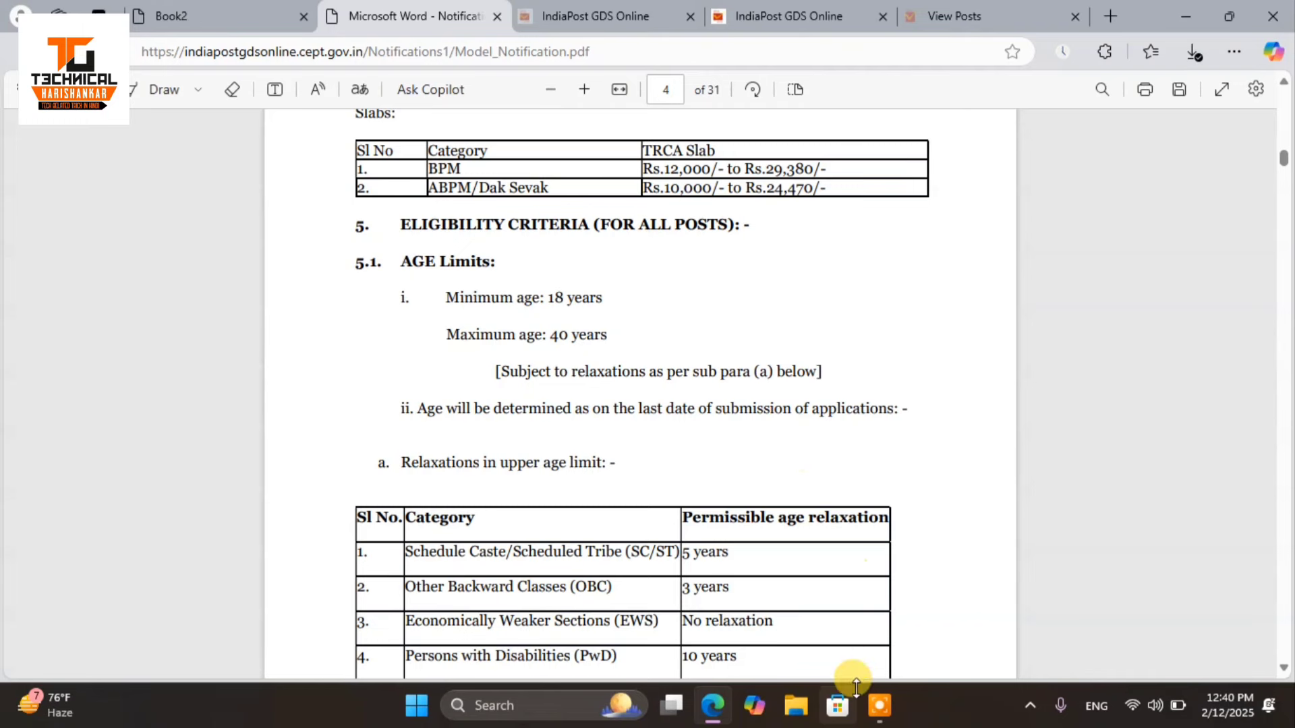
click(879, 720)
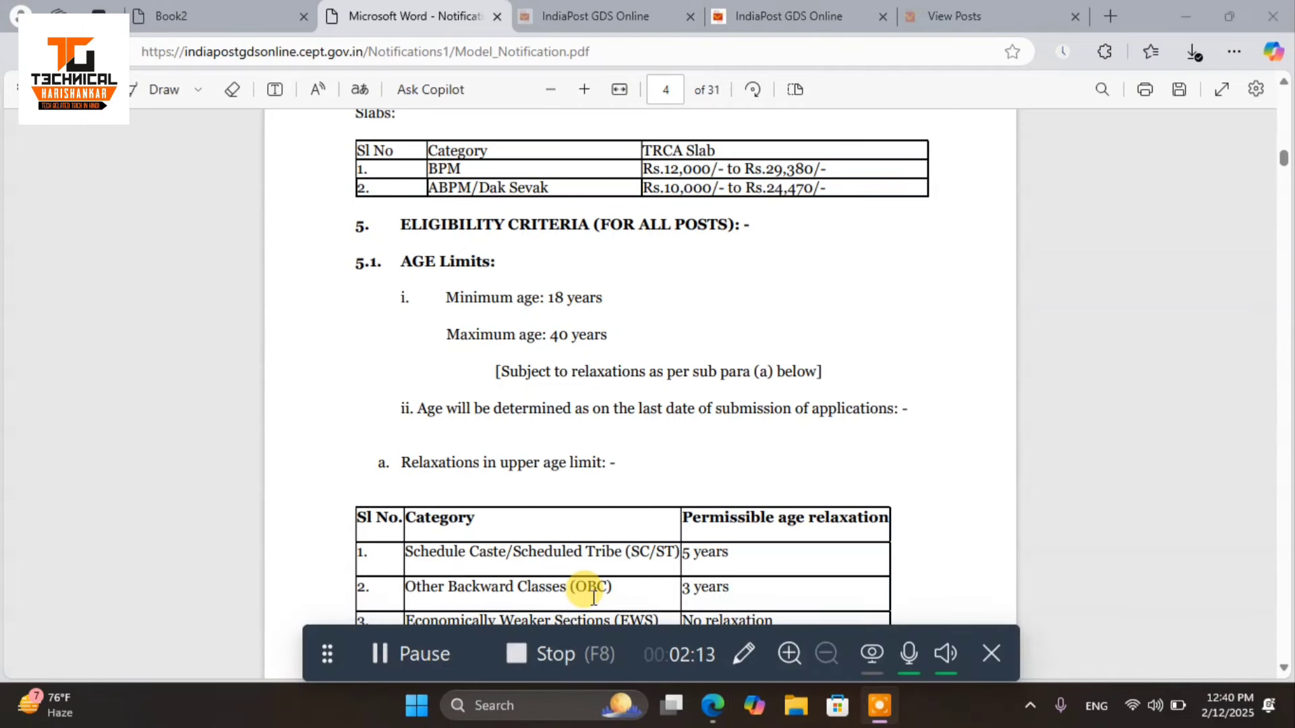
click(413, 650)
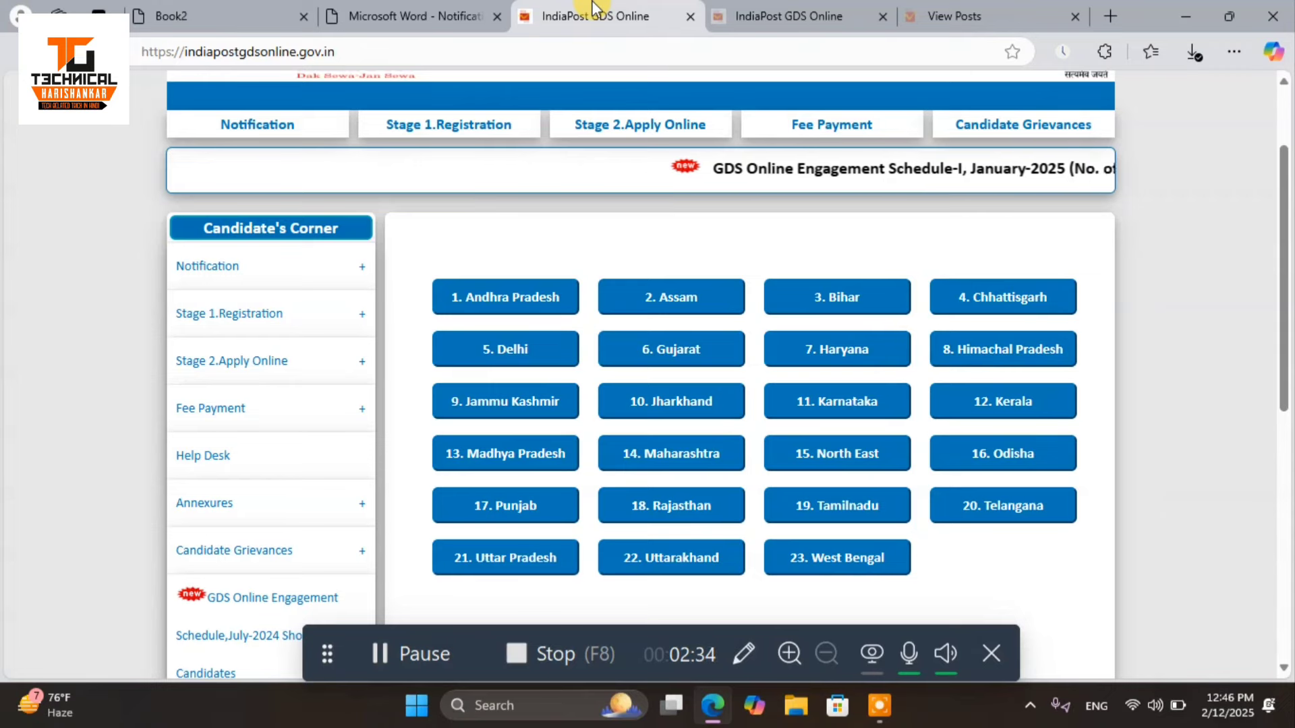
- Open the Stage 1 Registration form, enter the mobile number and request its OTP
mouse_move(468, 125)
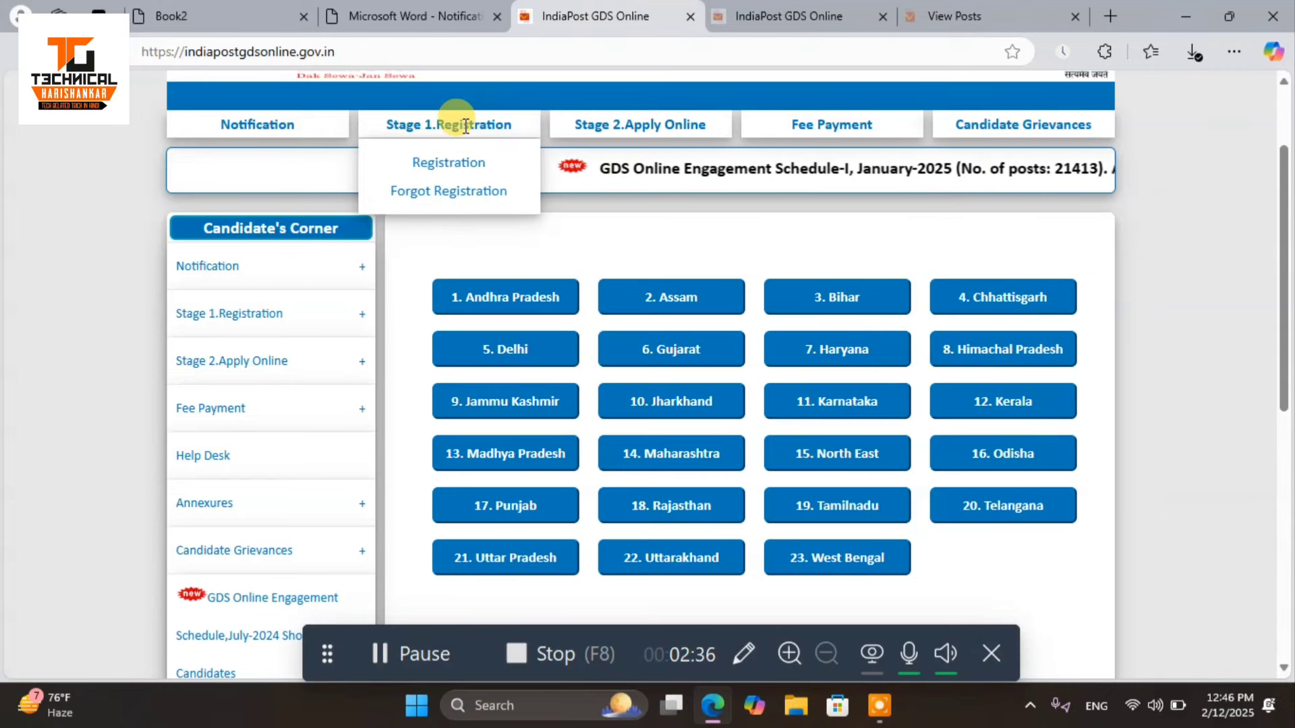
click(453, 168)
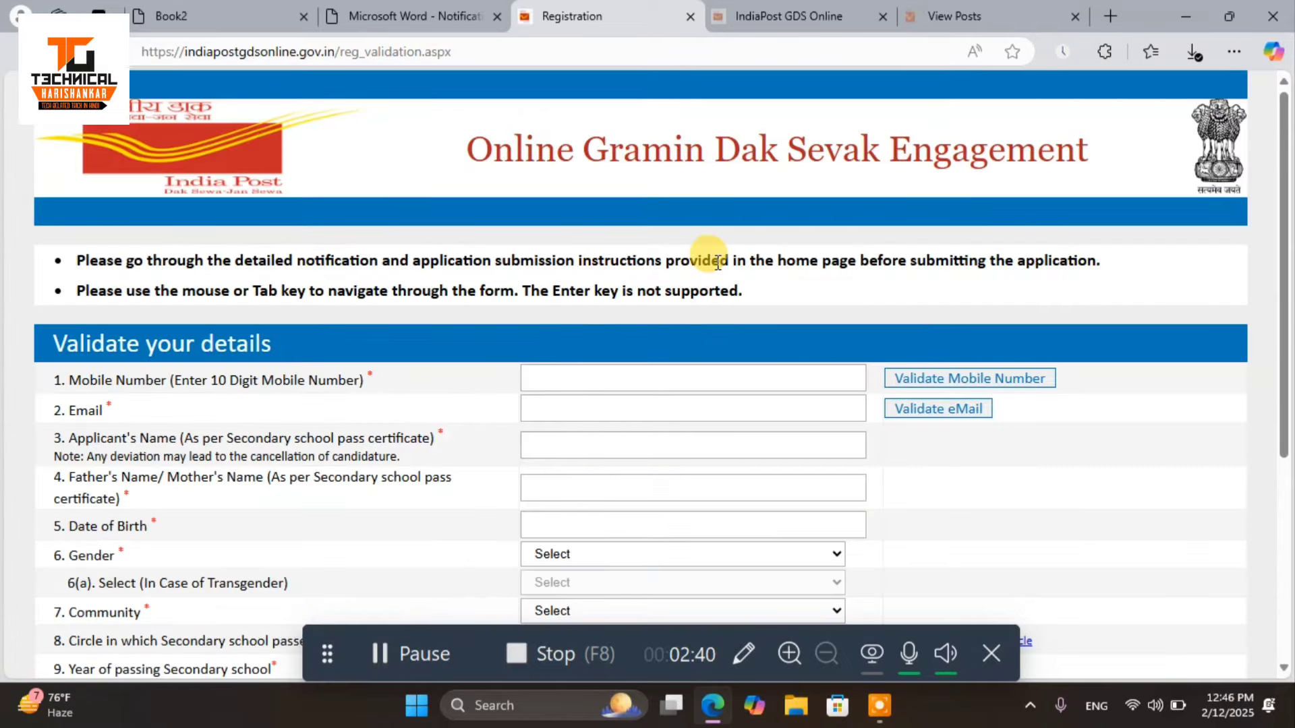
scroll(715, 259, down, 3)
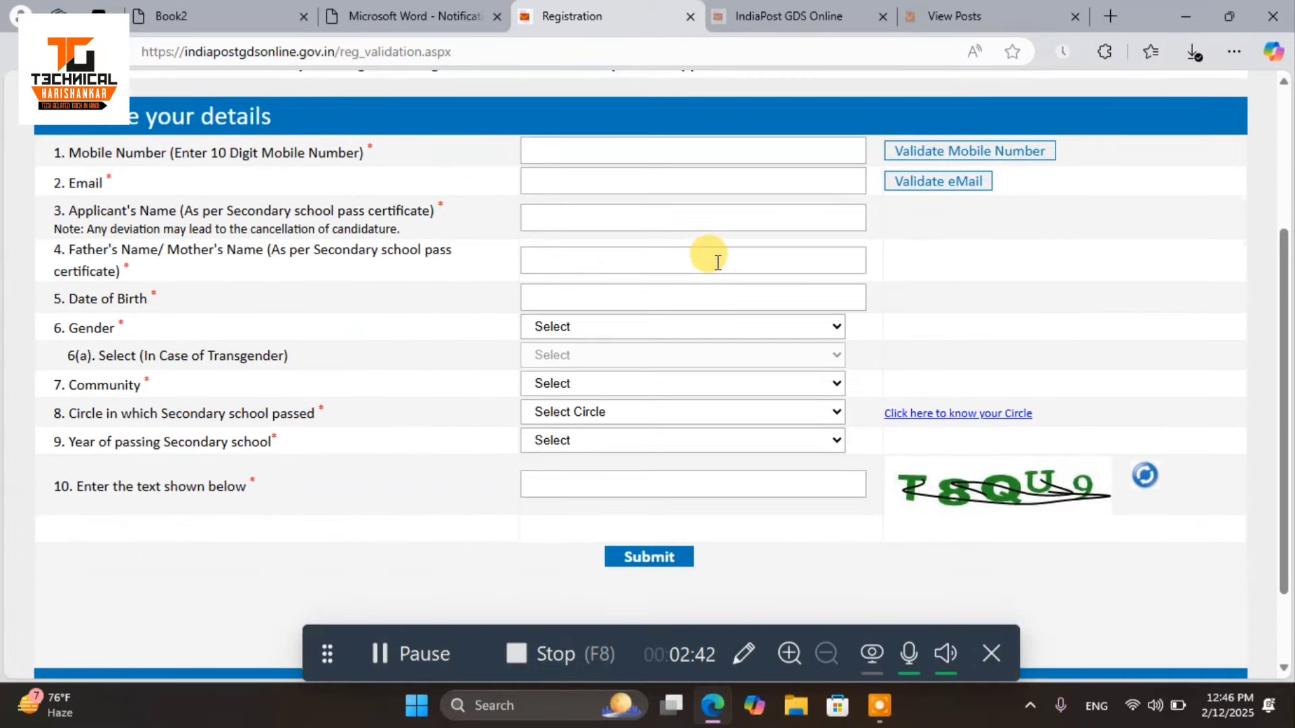
click(593, 153)
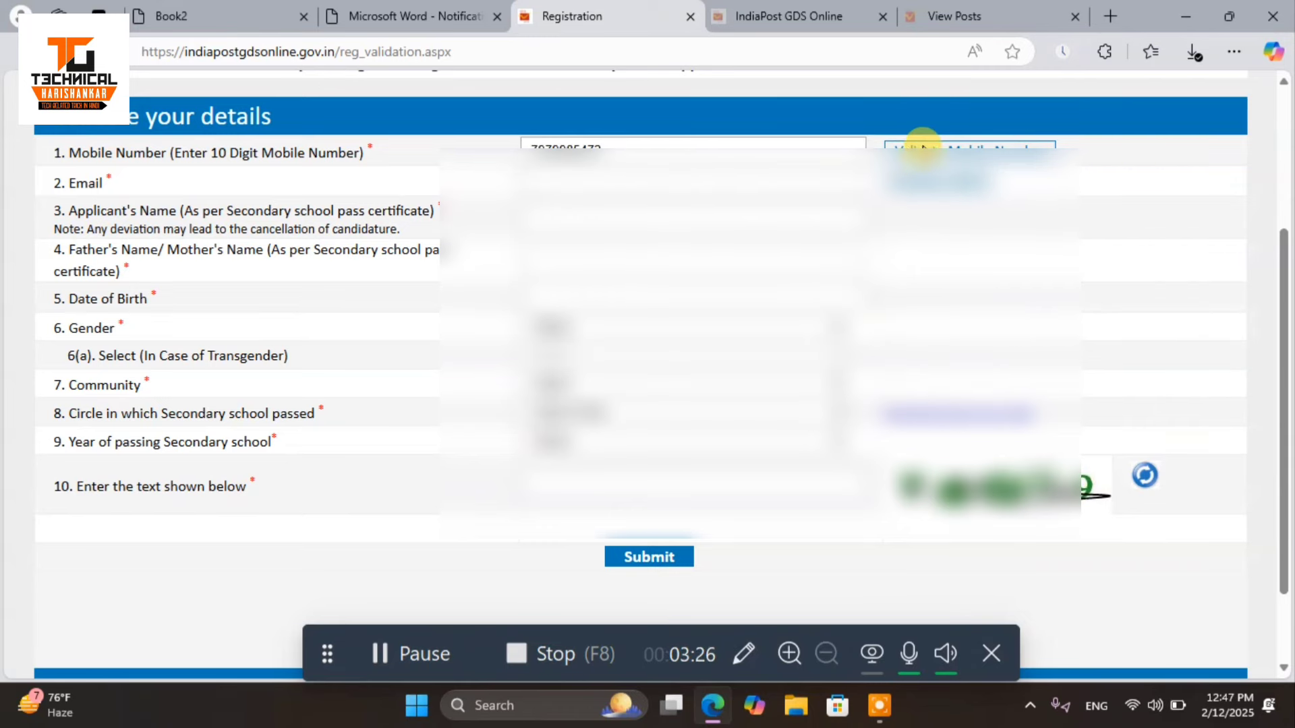
click(991, 150)
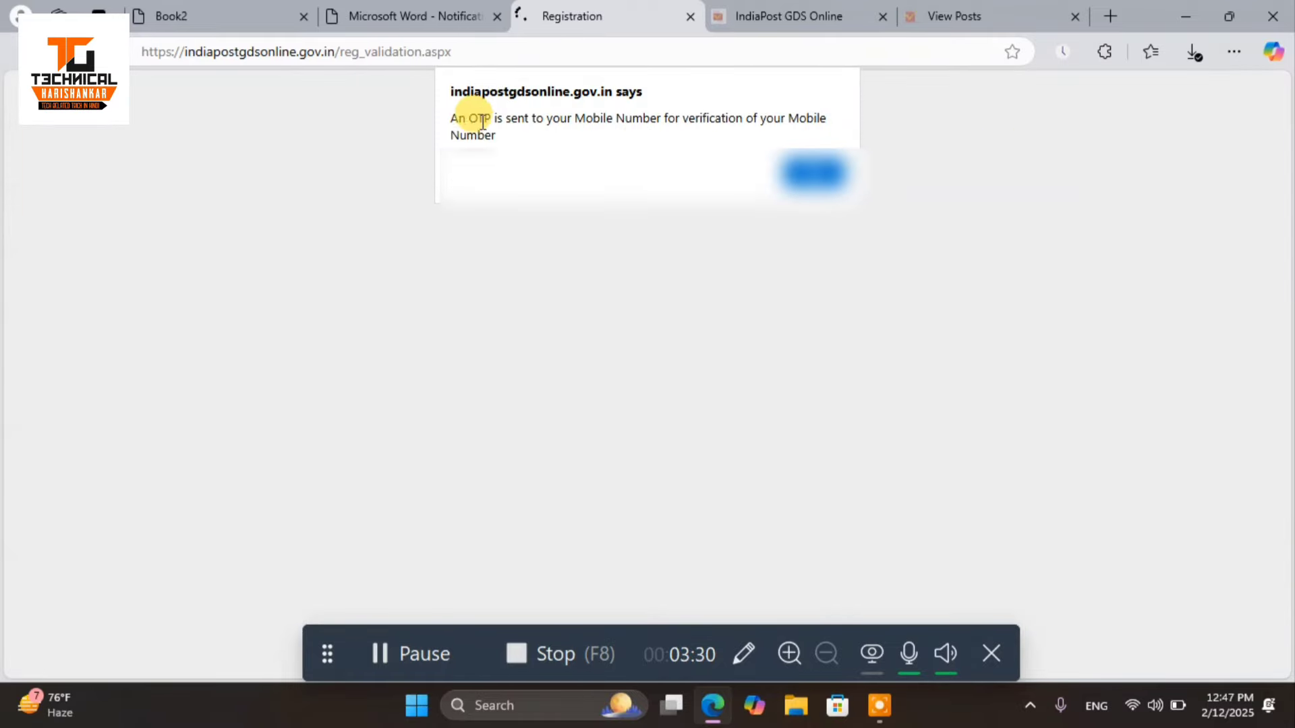
- Validate the mobile number by entering and submitting the received OTP
click(801, 158)
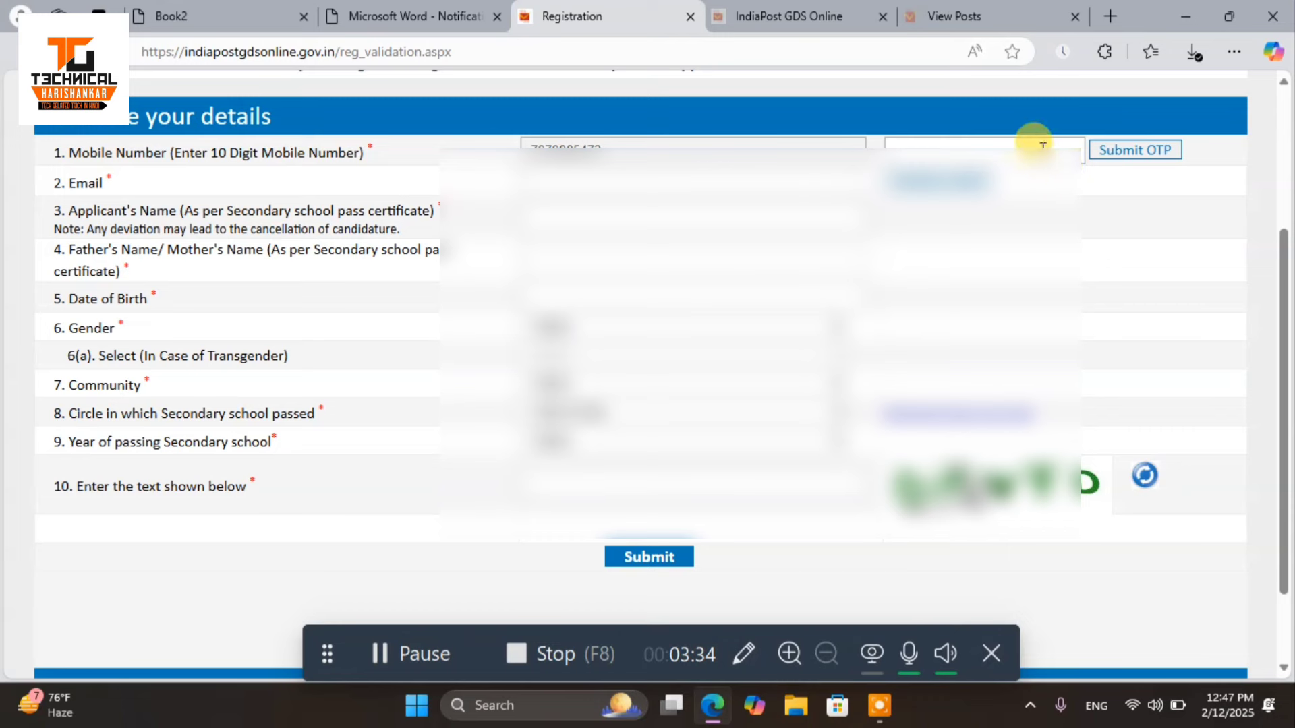
click(1033, 143)
click(1033, 140)
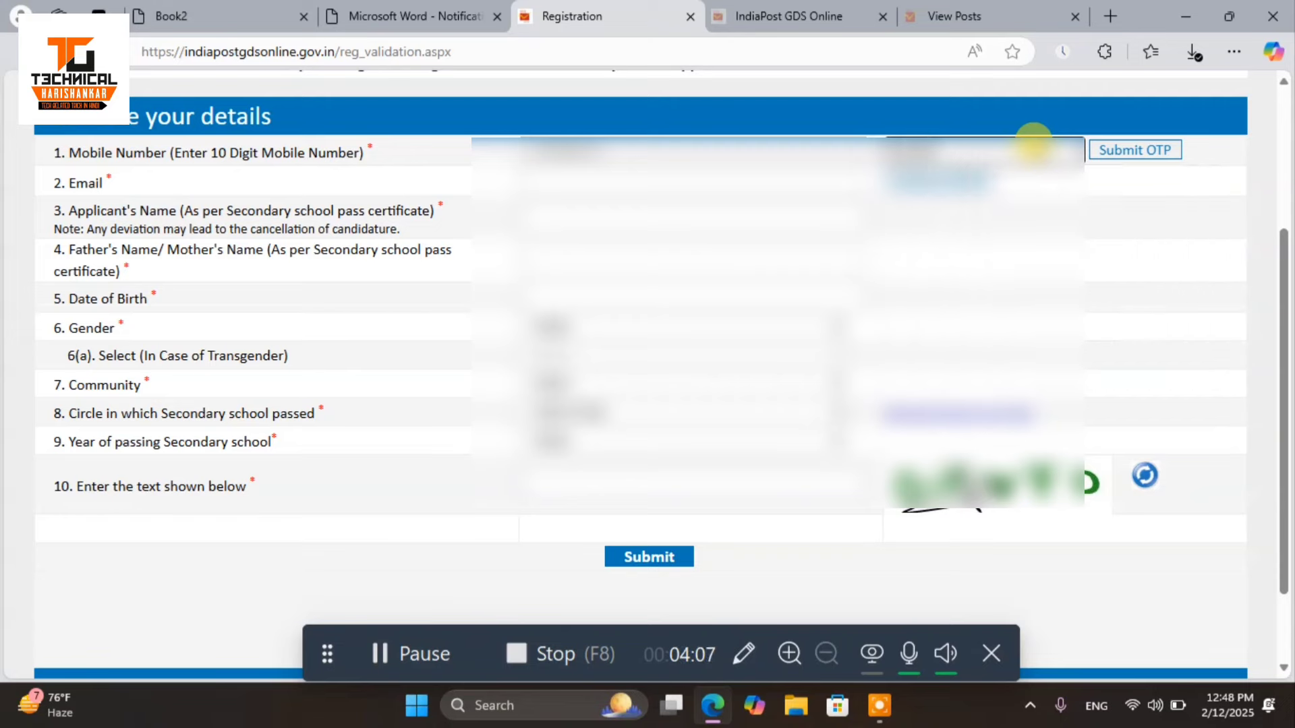
click(1130, 154)
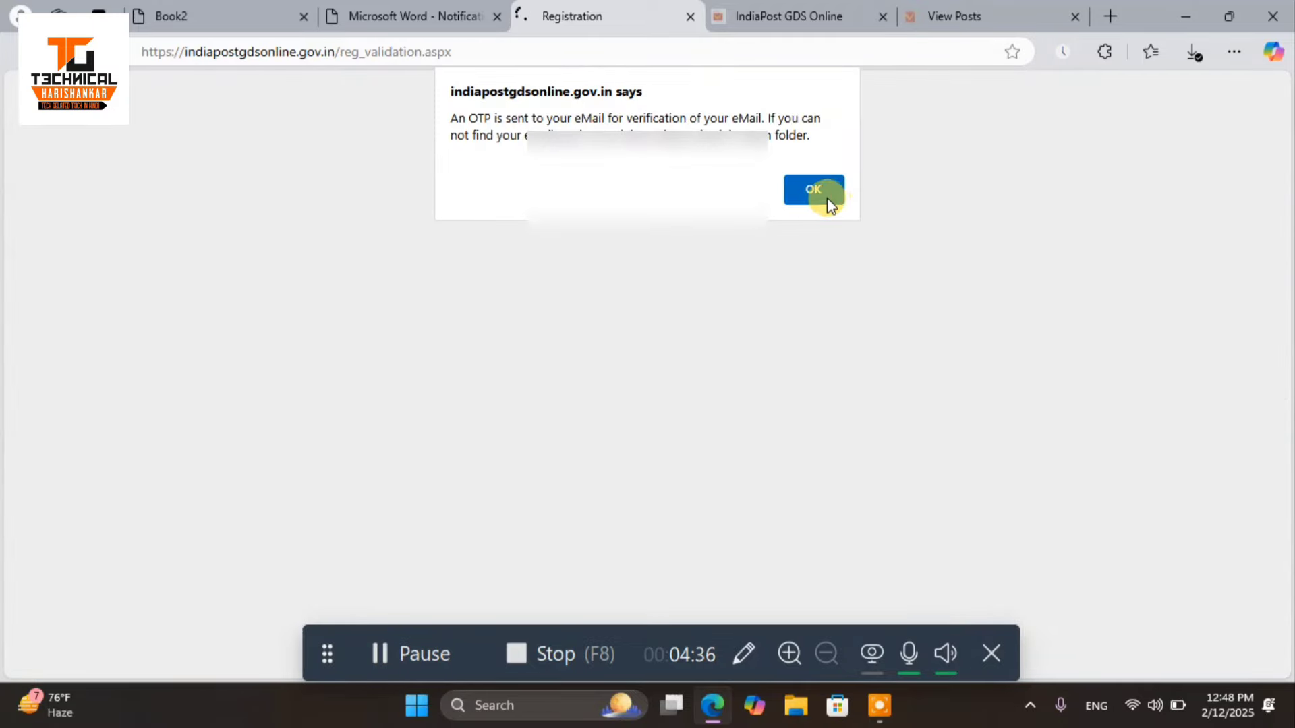
- Validate the e-mail address by entering and submitting its emailed OTP
click(828, 201)
click(958, 178)
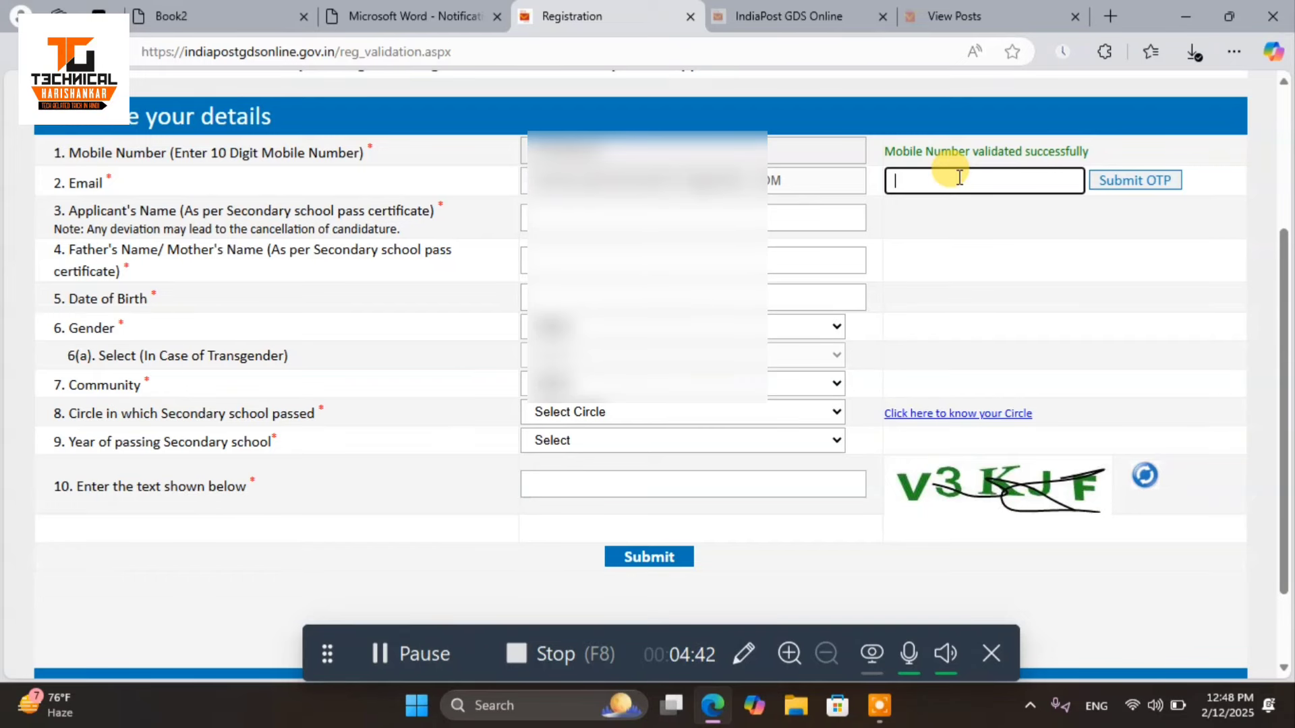
click(1142, 181)
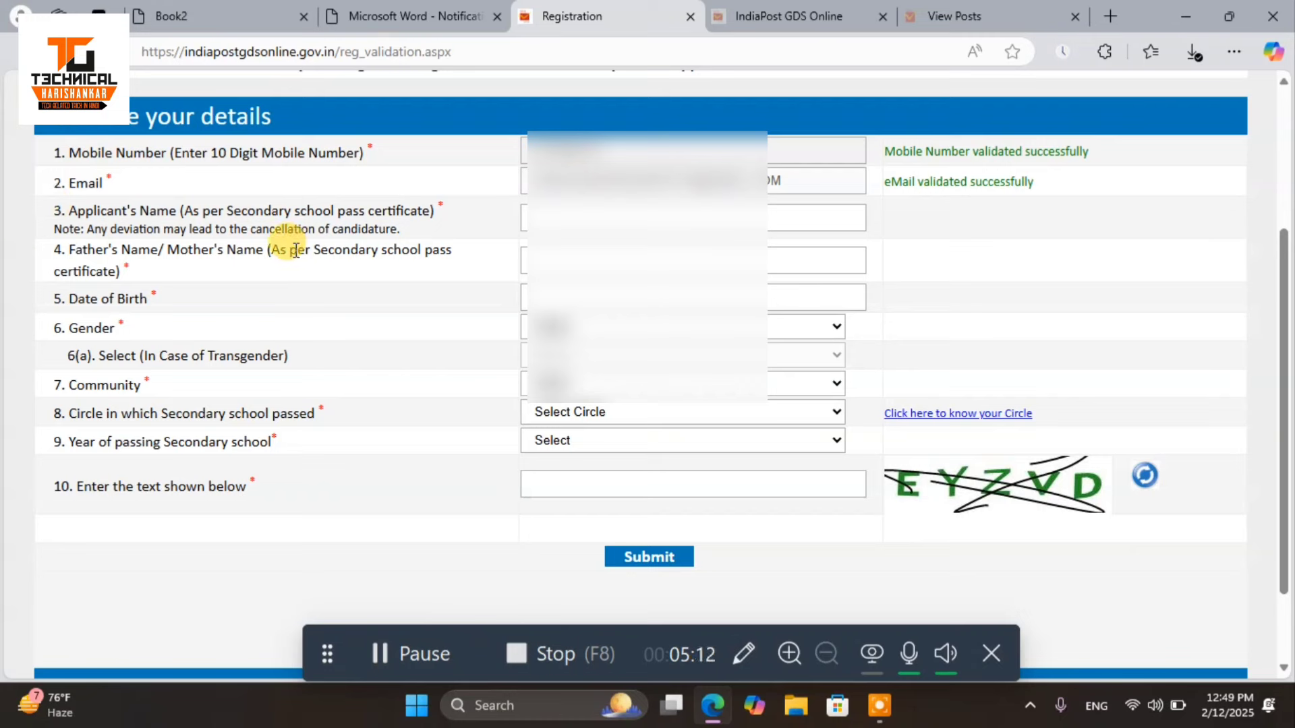
- Fill in the applicant's name, parent's name and date of birth
click(596, 205)
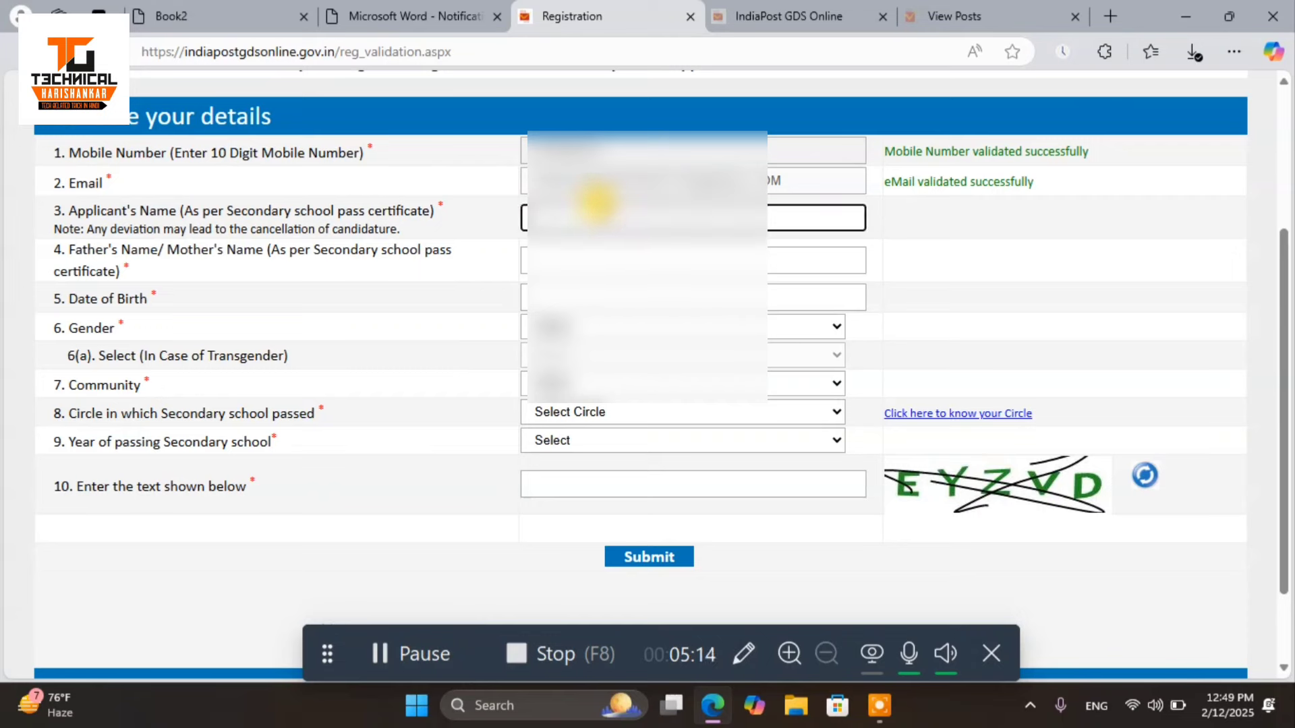
click(597, 248)
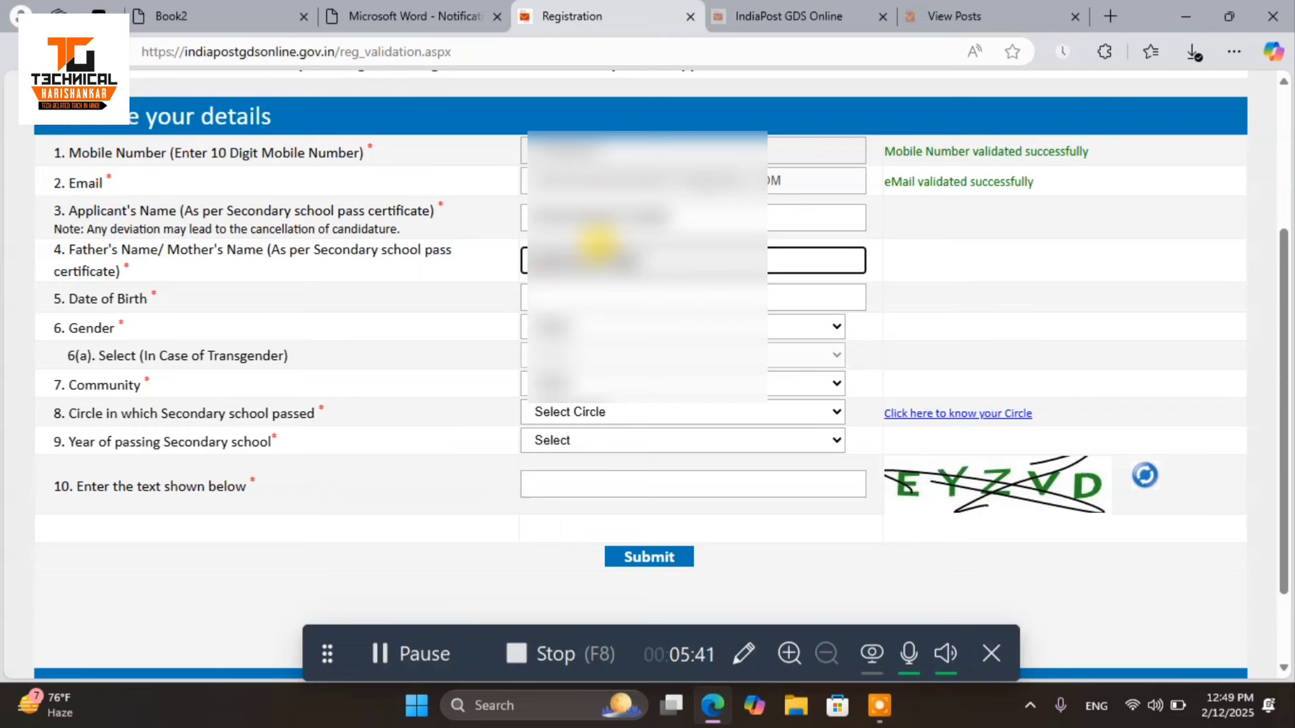
click(479, 308)
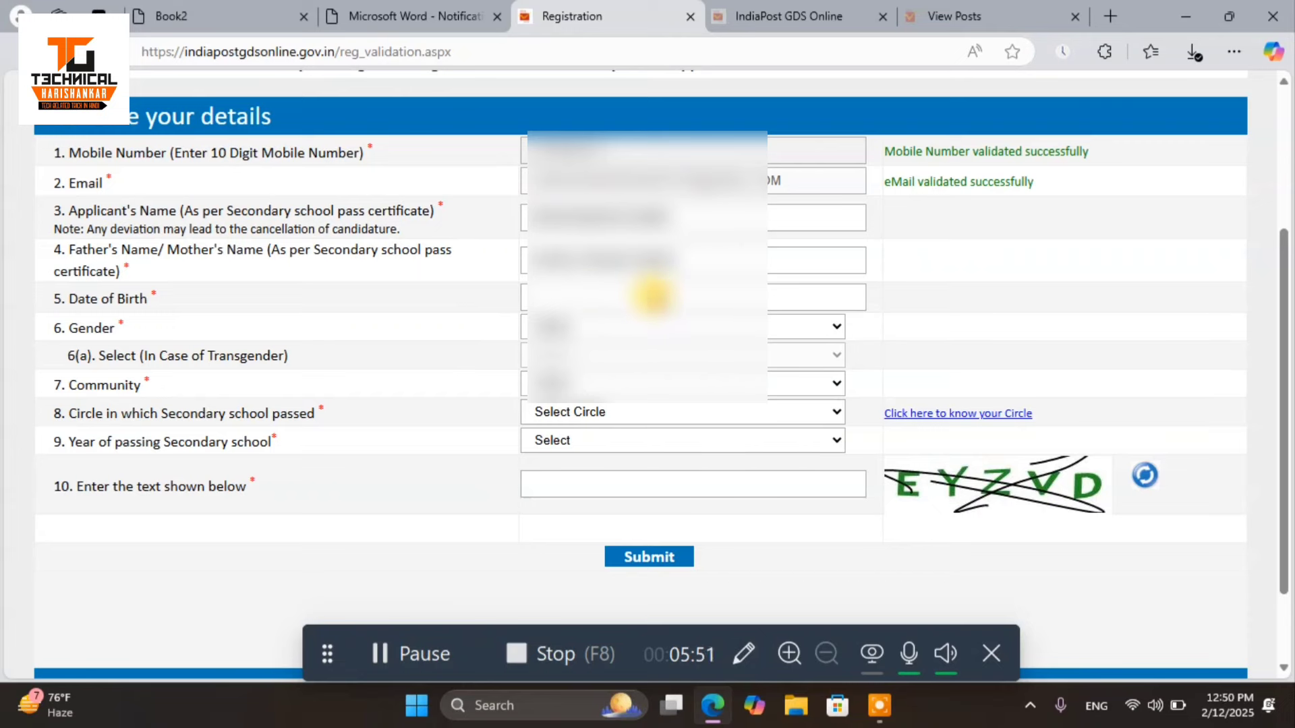
click(652, 294)
click(696, 330)
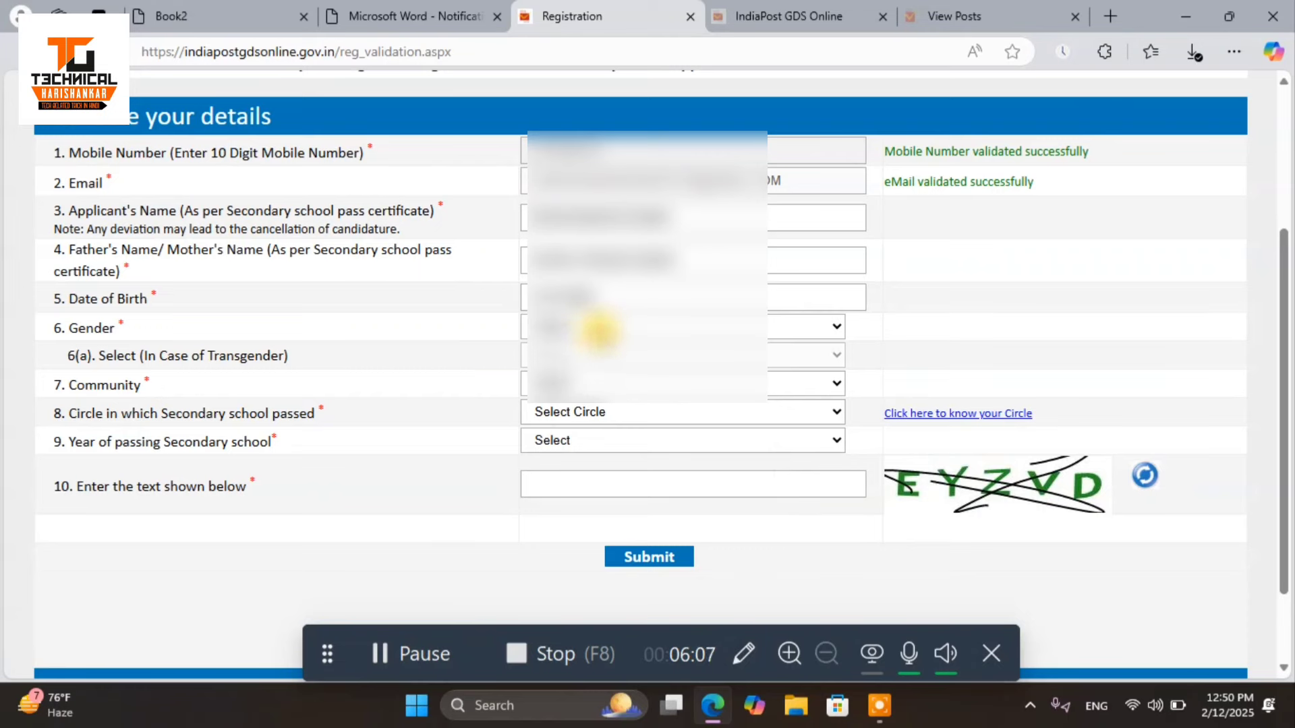
- Set gender to Male and community to UR - EWS
click(596, 331)
click(588, 381)
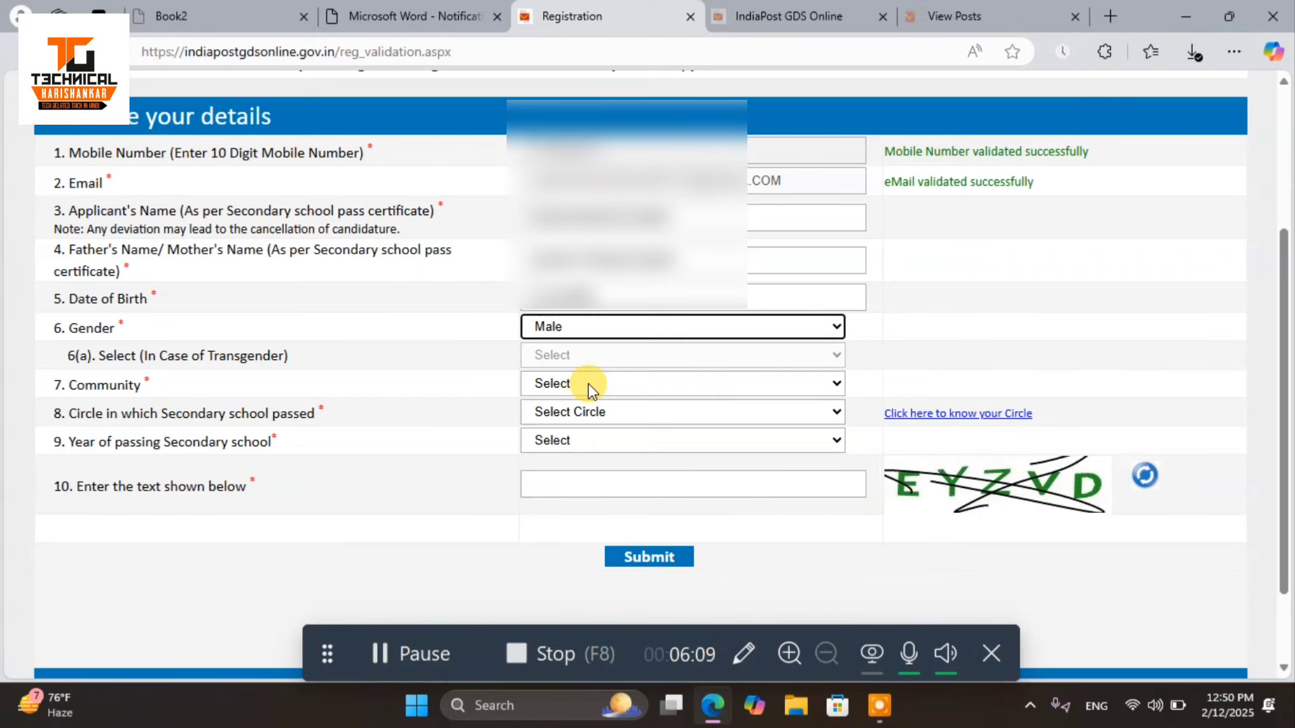
click(530, 384)
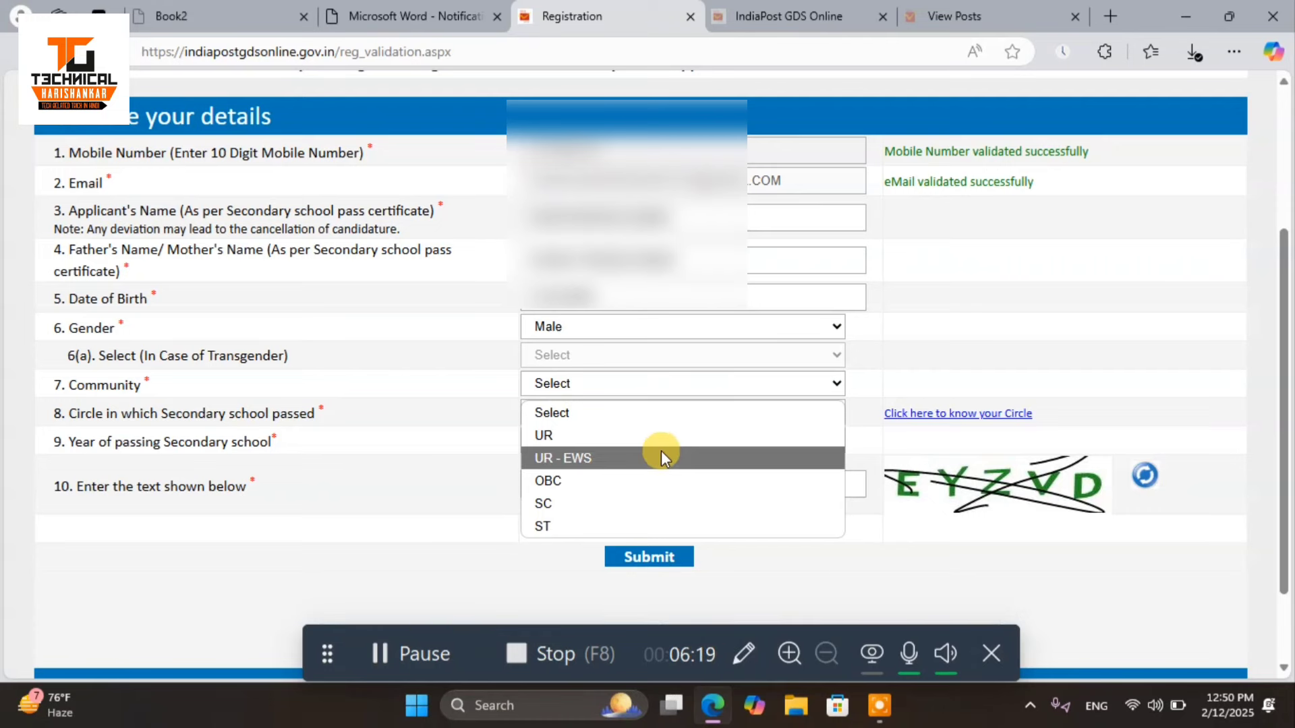
click(613, 460)
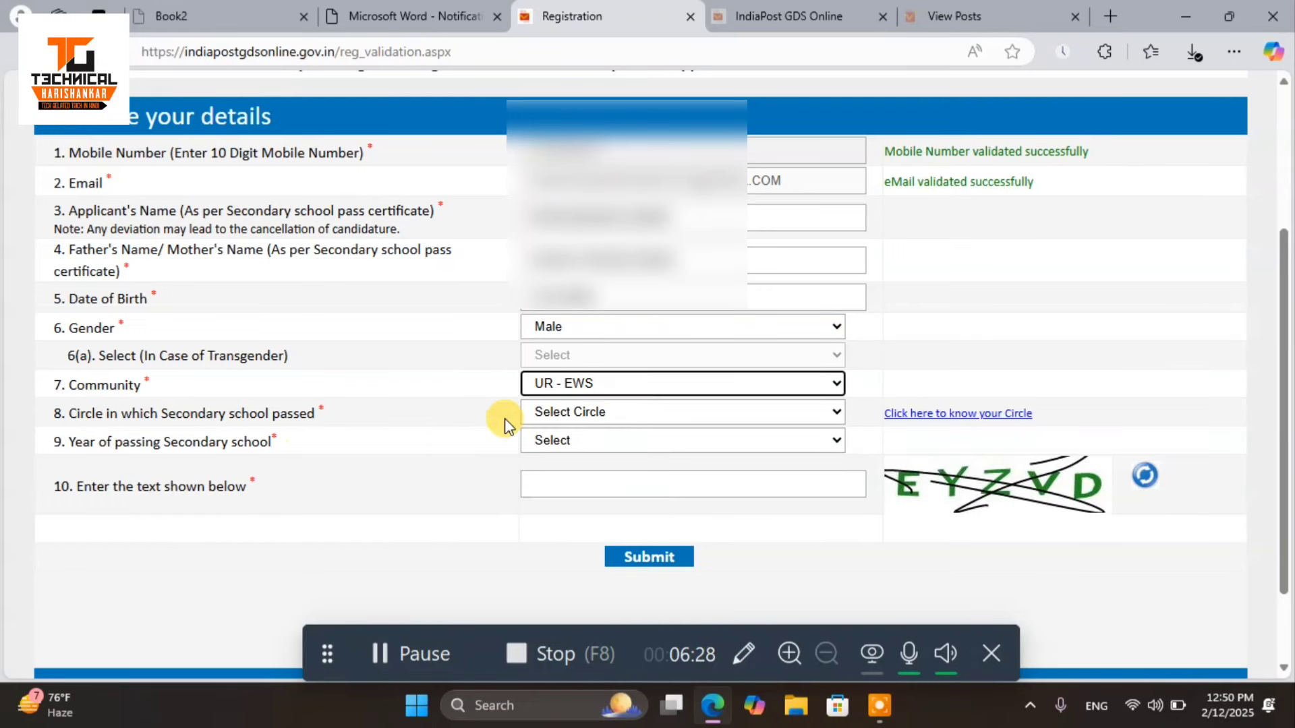
- Choose Bihar as school circle, pick the passing year, enter the captcha and submit
click(579, 403)
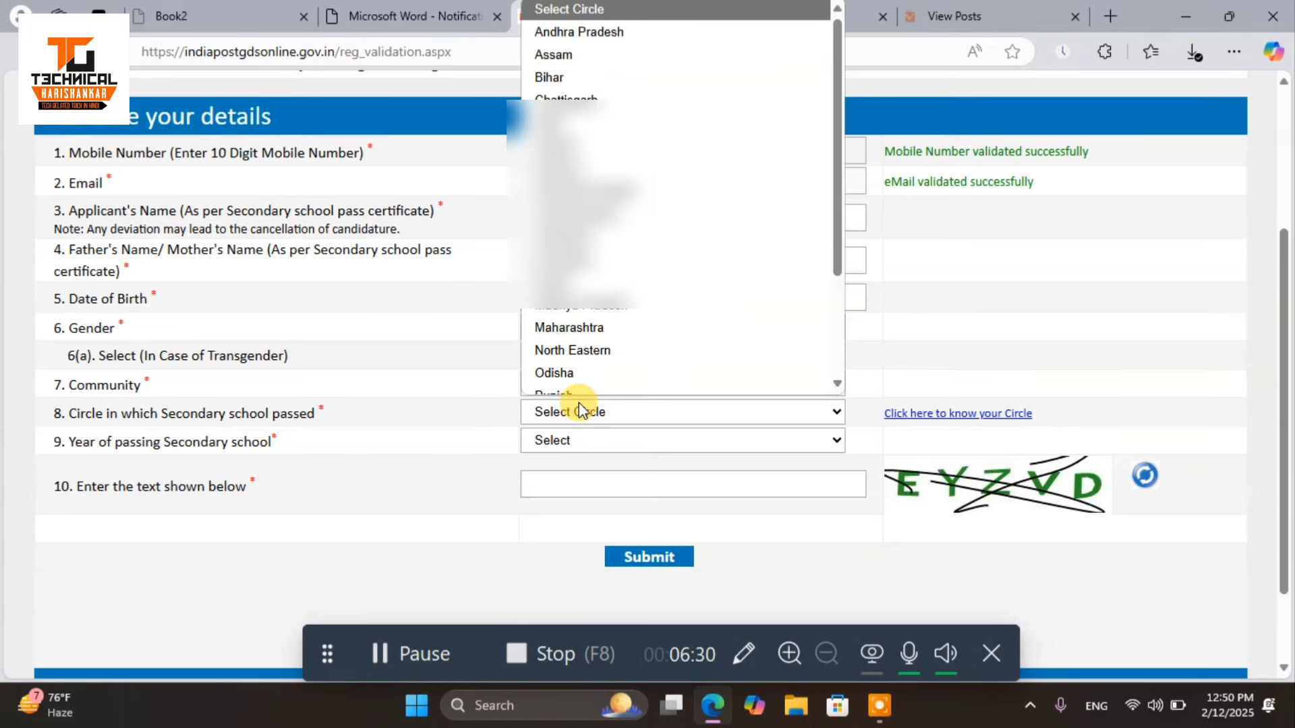
click(589, 68)
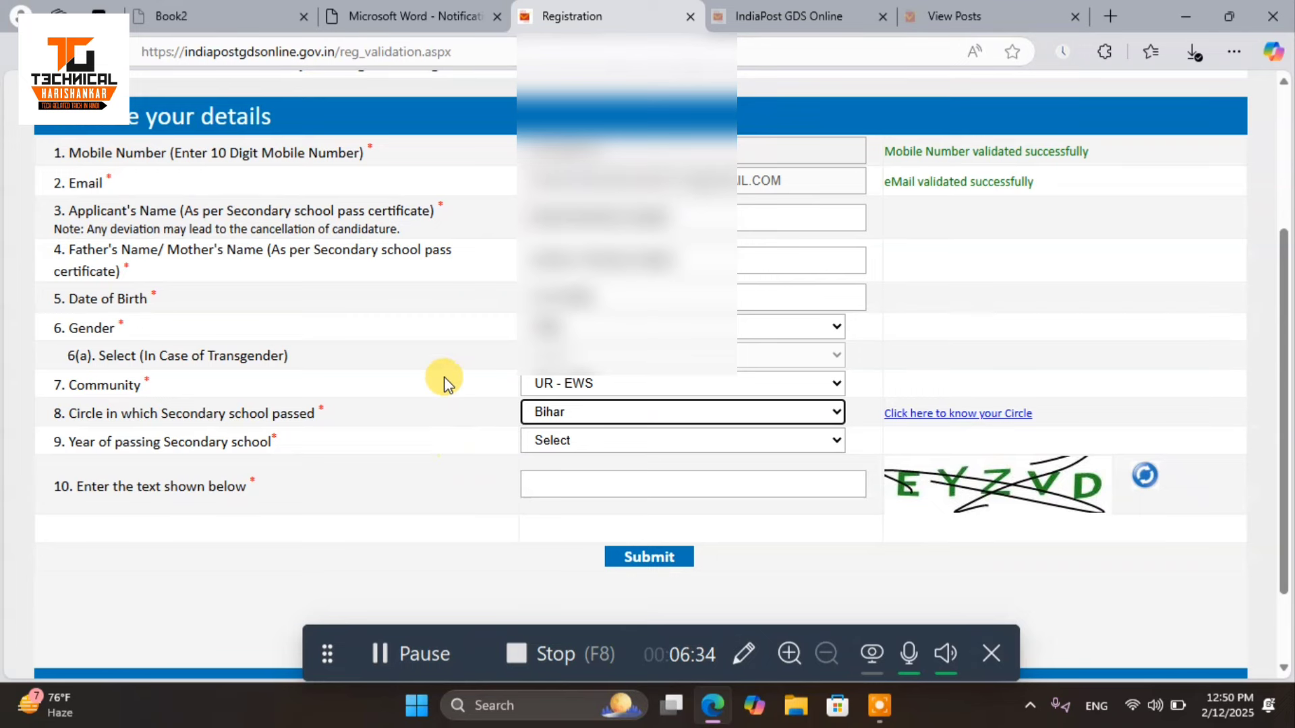
scroll(451, 451, down, 1)
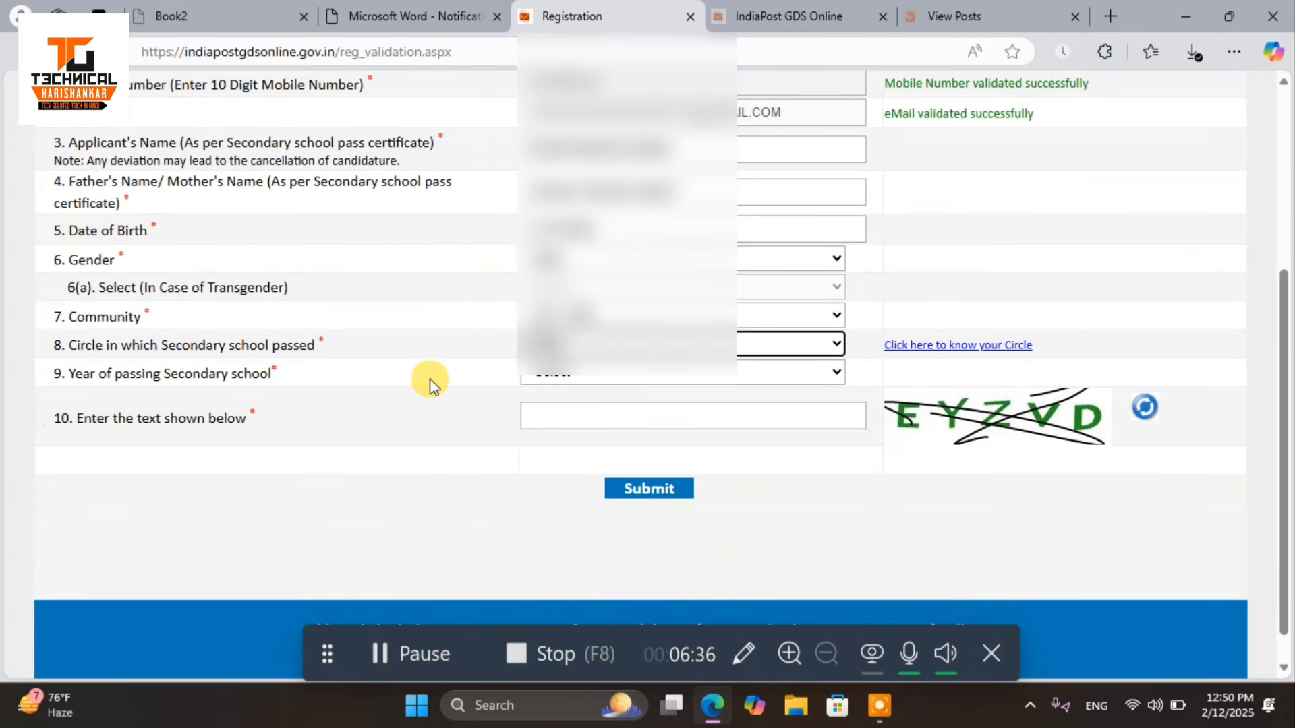
click(602, 378)
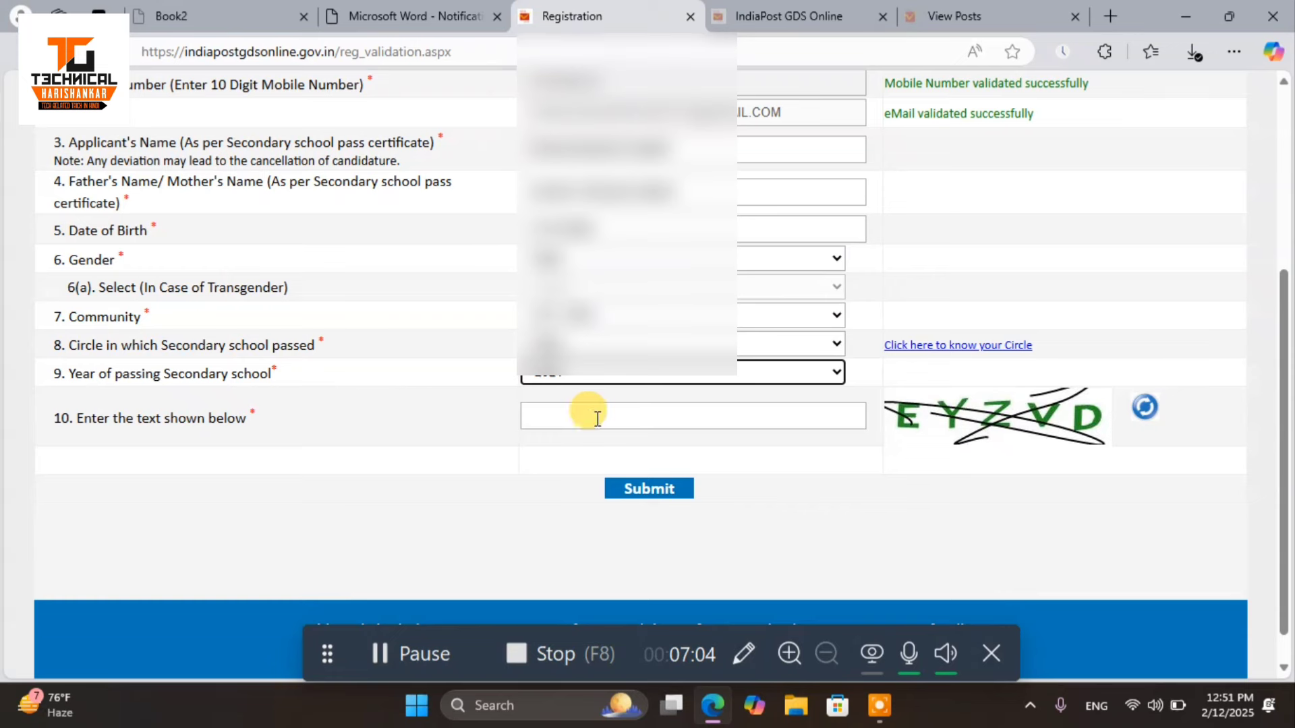
click(597, 417)
text(EYZVD)
click(668, 488)
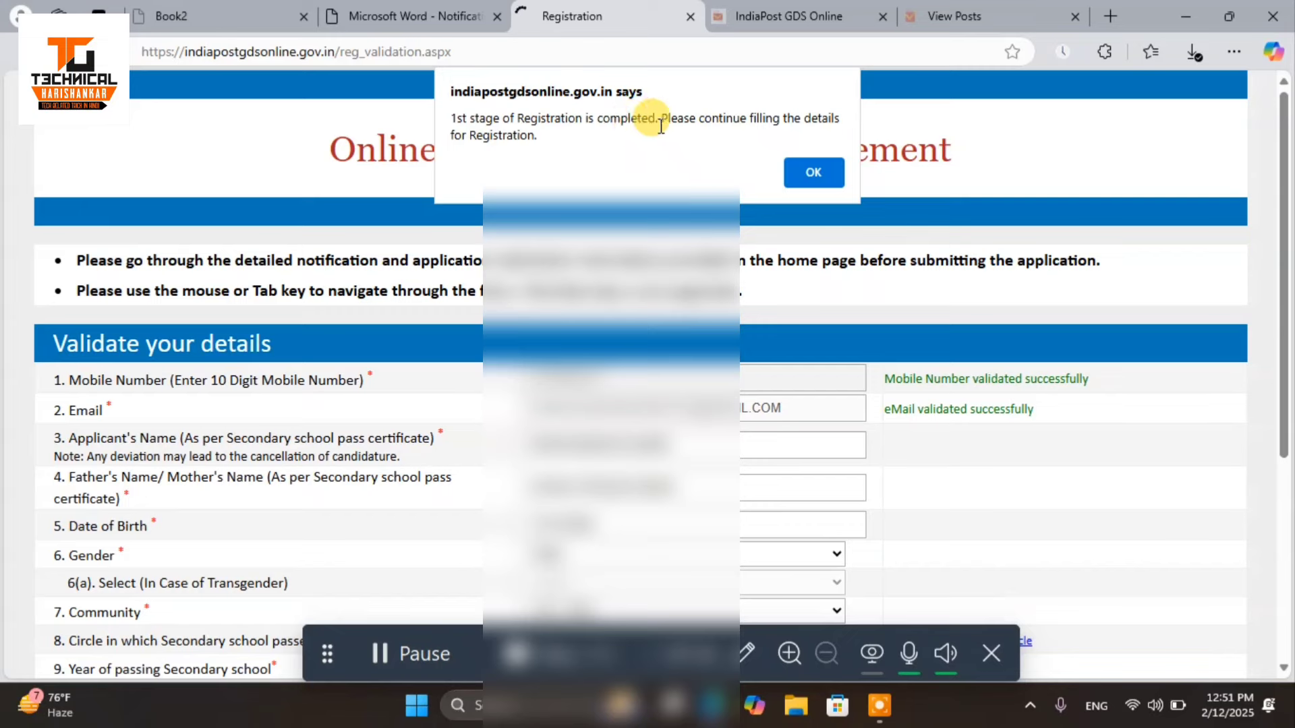
click(832, 171)
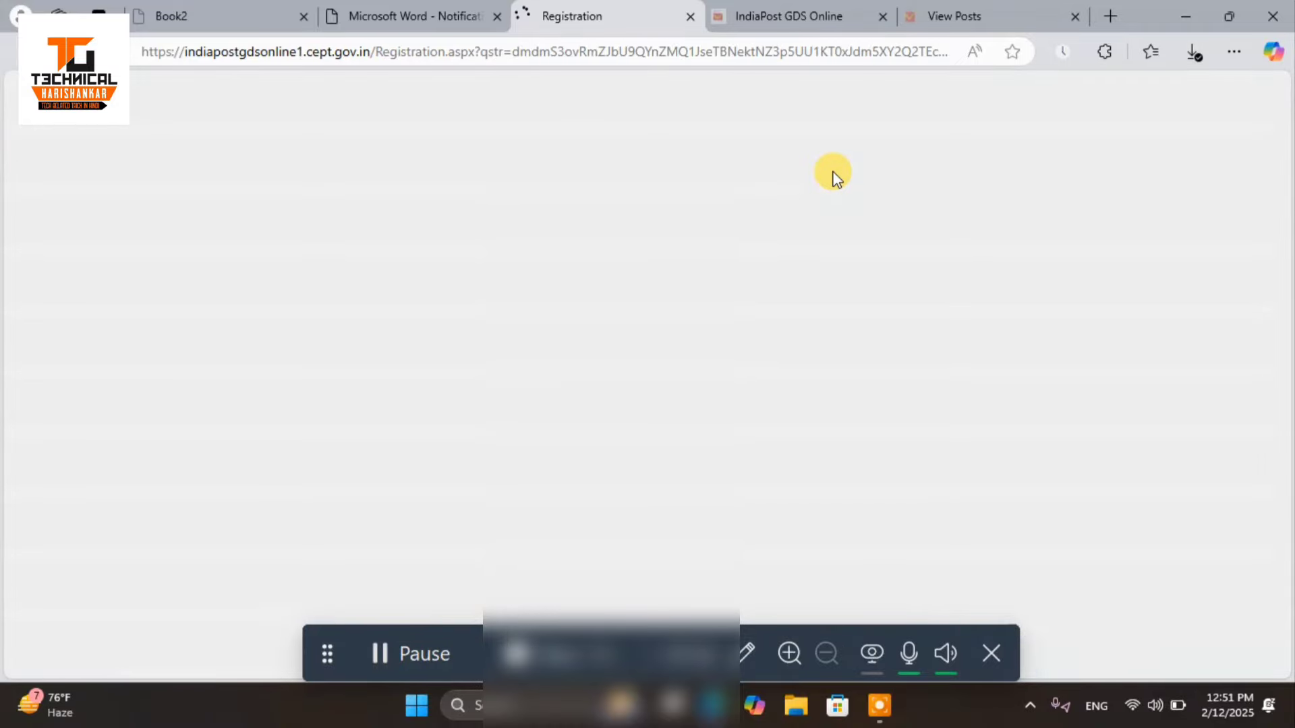
scroll(906, 300, down, 10)
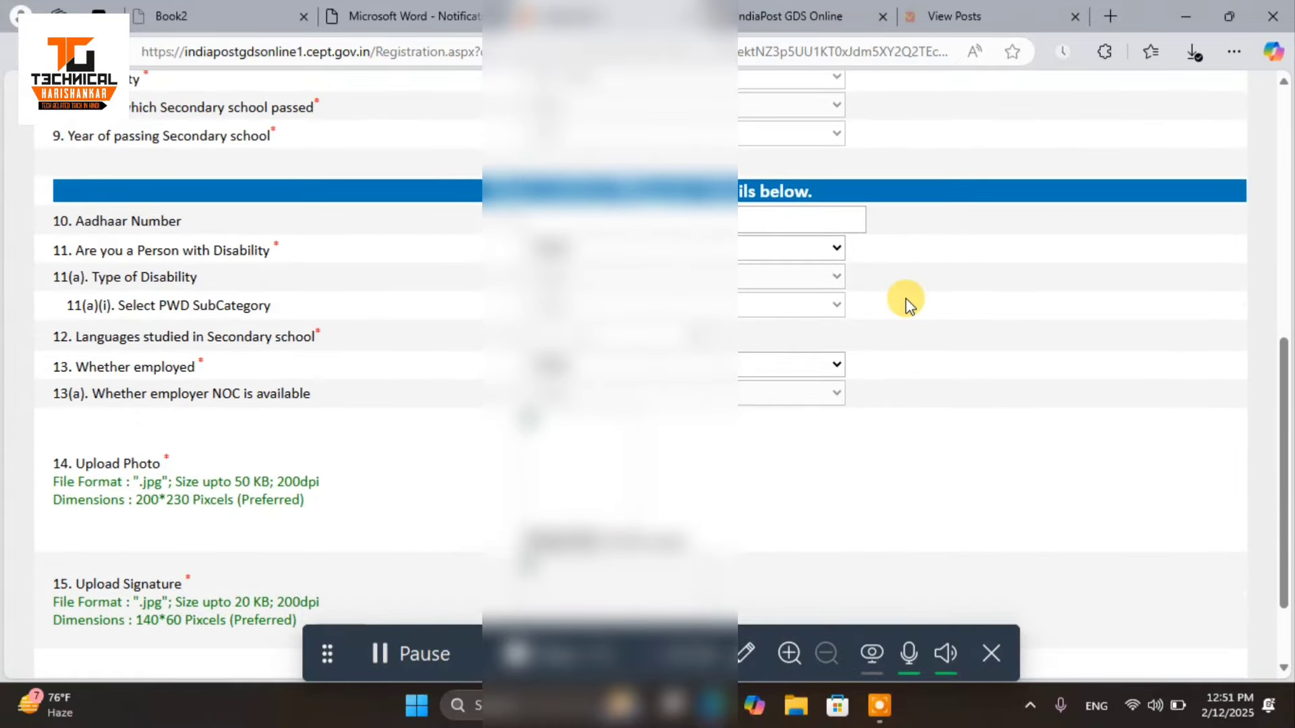
scroll(905, 300, down, 3)
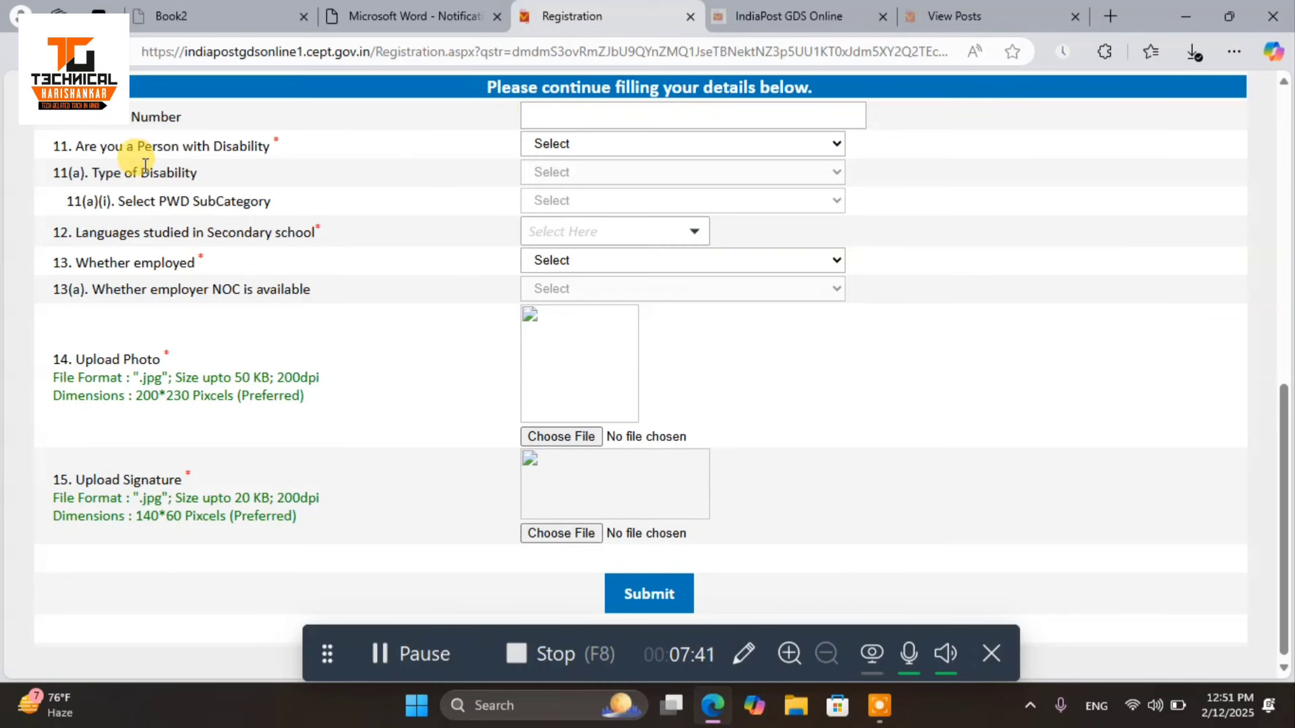
- Answer No to disability and select Hindi as the secondary school language
click(600, 144)
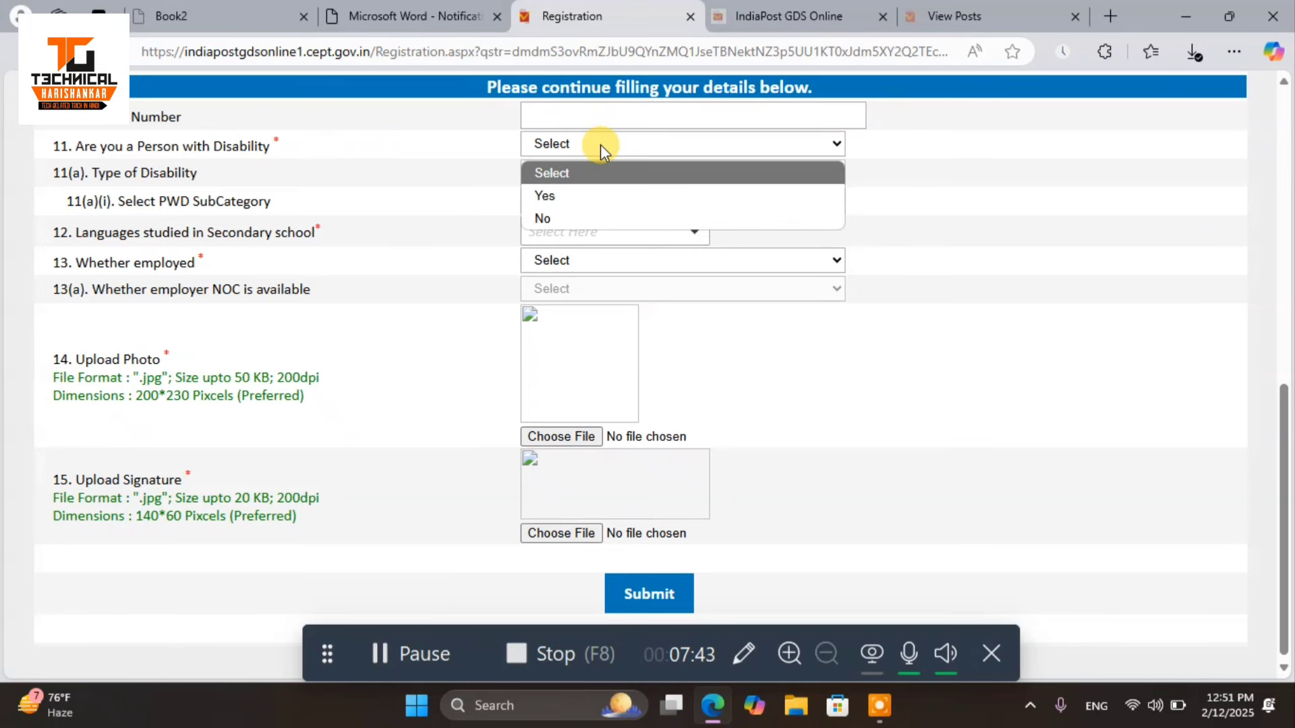
click(579, 218)
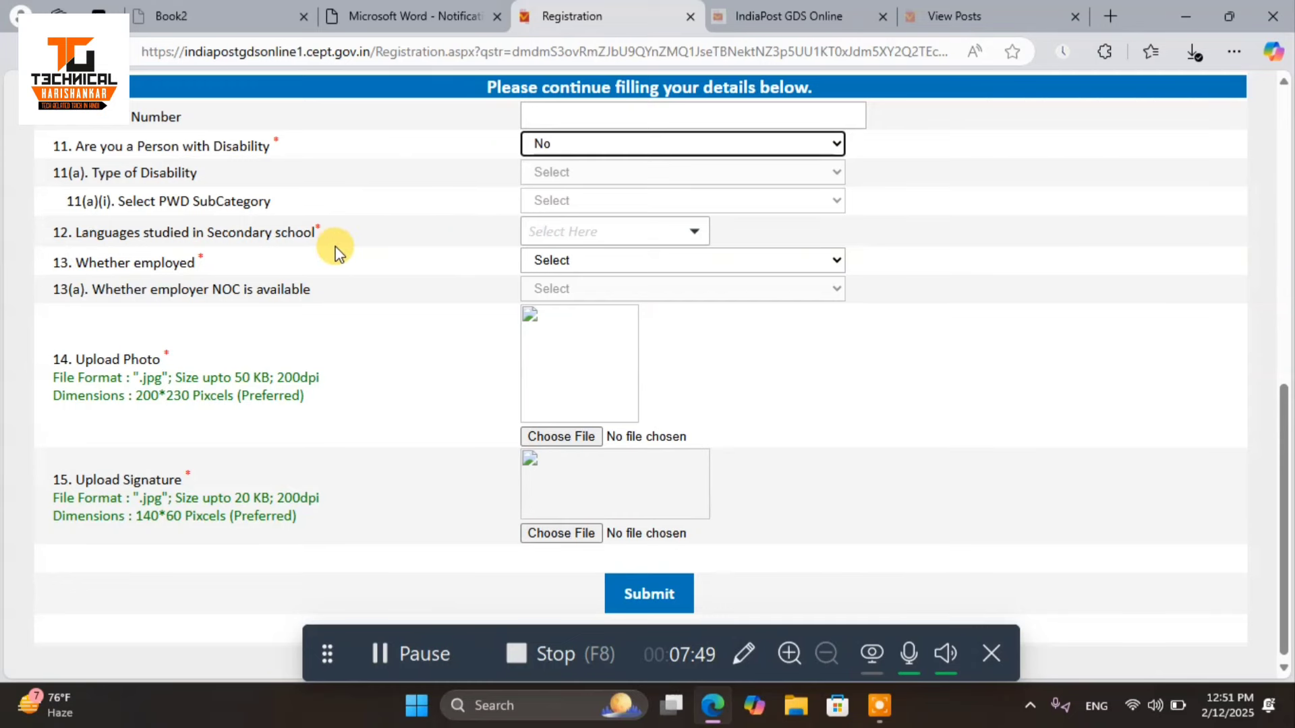
click(624, 230)
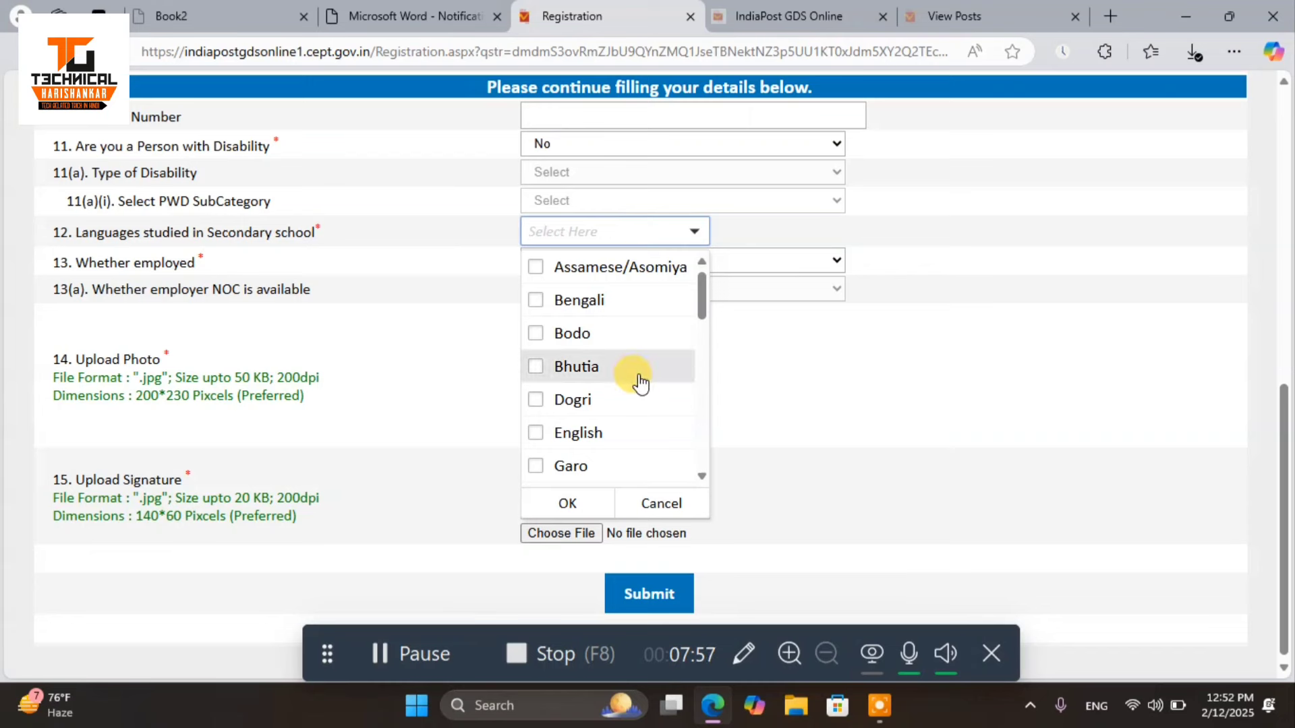
scroll(639, 383, down, 2)
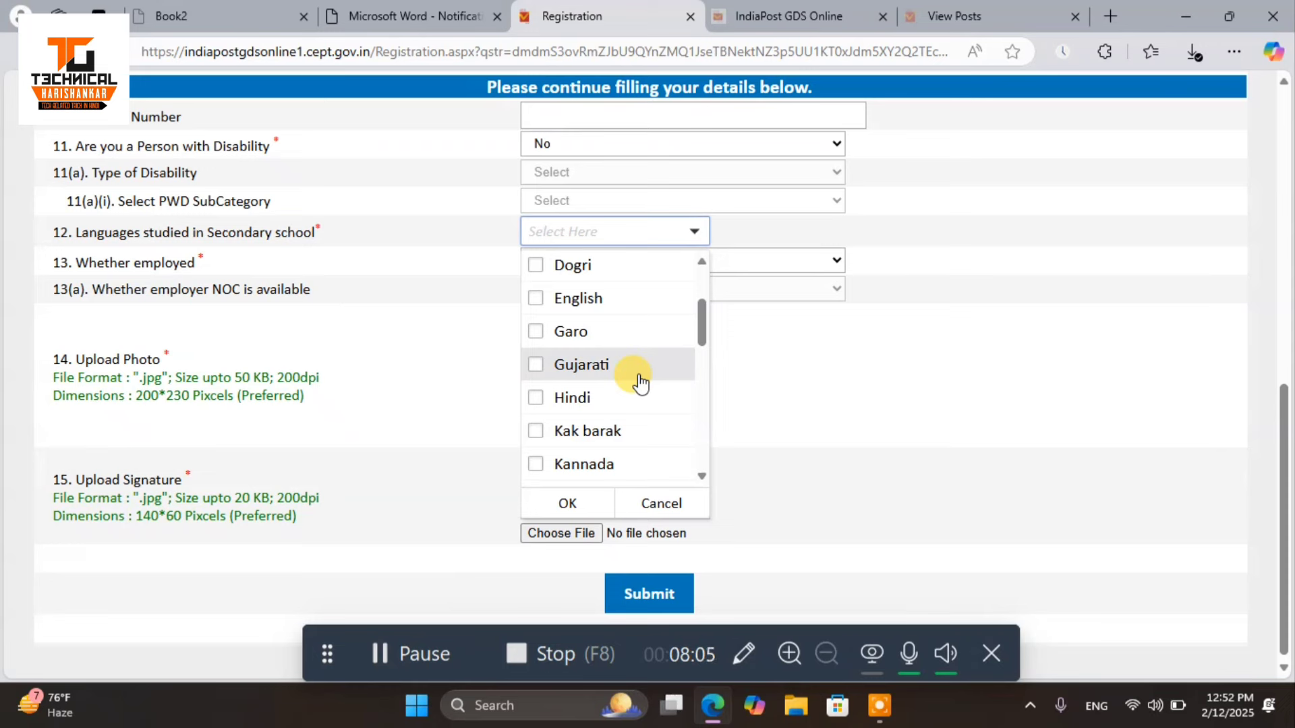
click(609, 397)
click(584, 507)
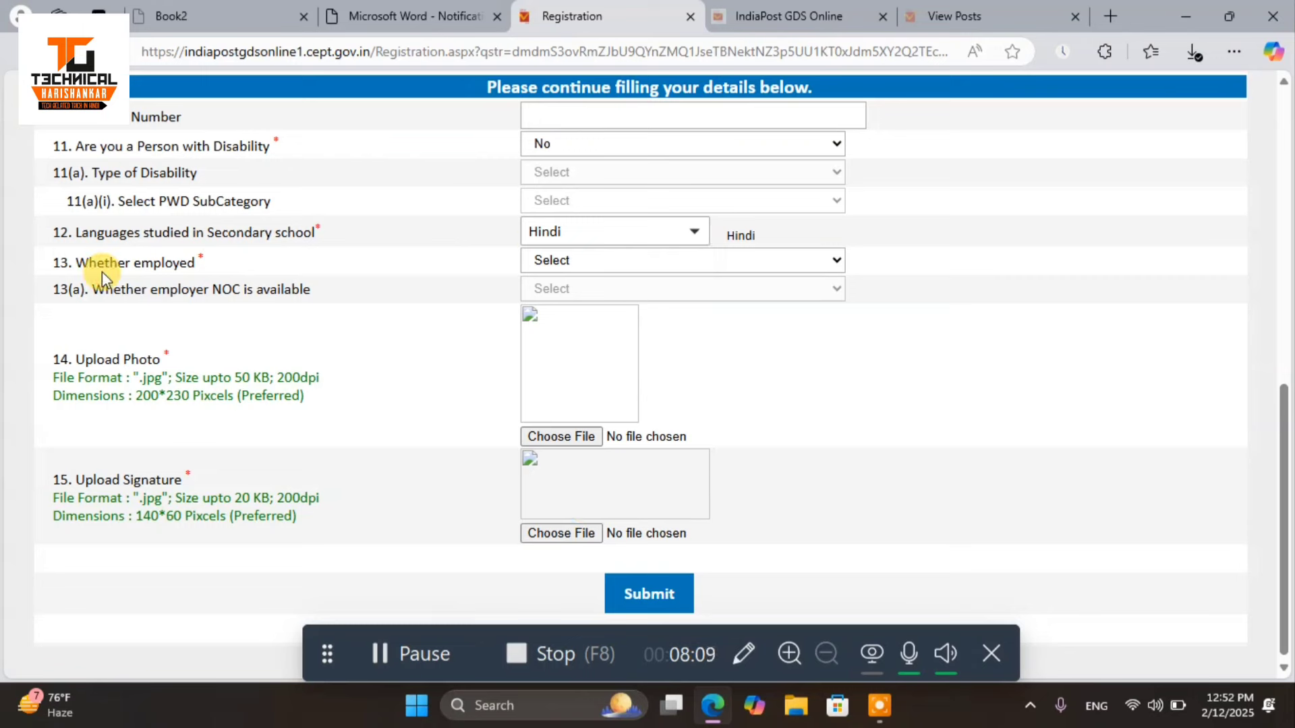
- Answer No to whether employed
click(563, 262)
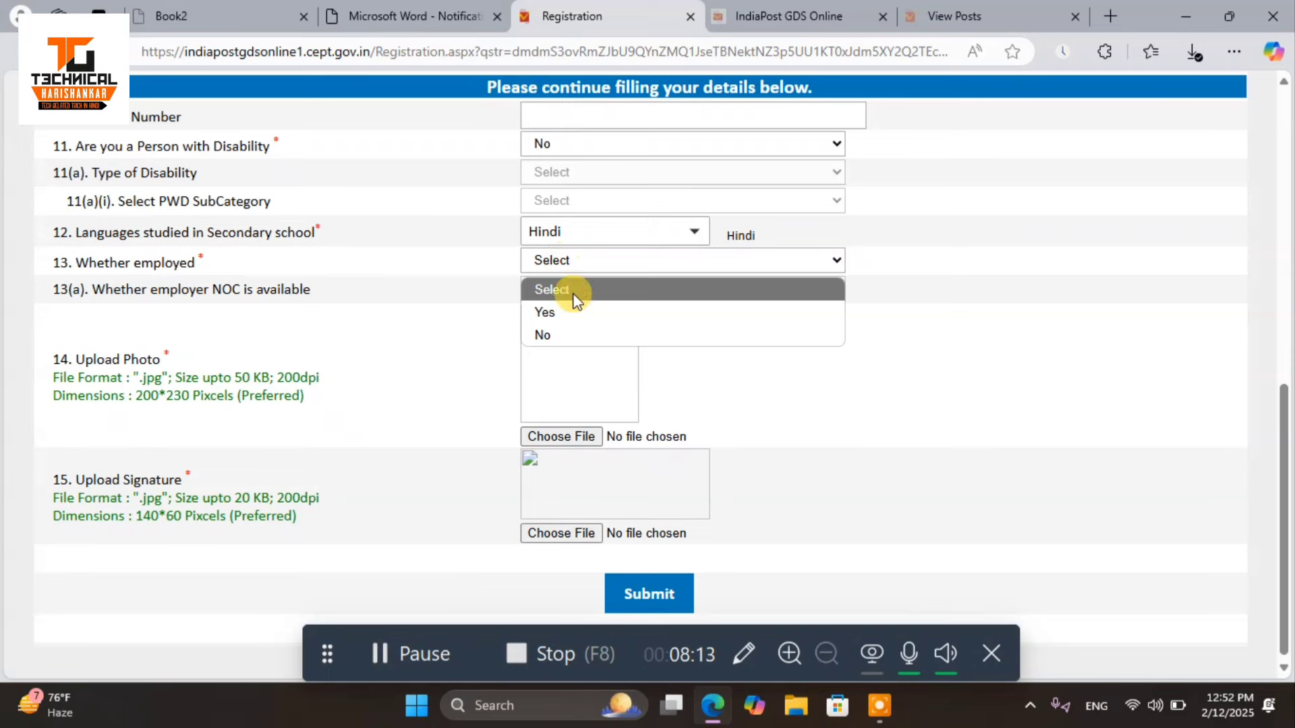
click(570, 335)
scroll(390, 289, down, 1)
scroll(389, 289, up, 1)
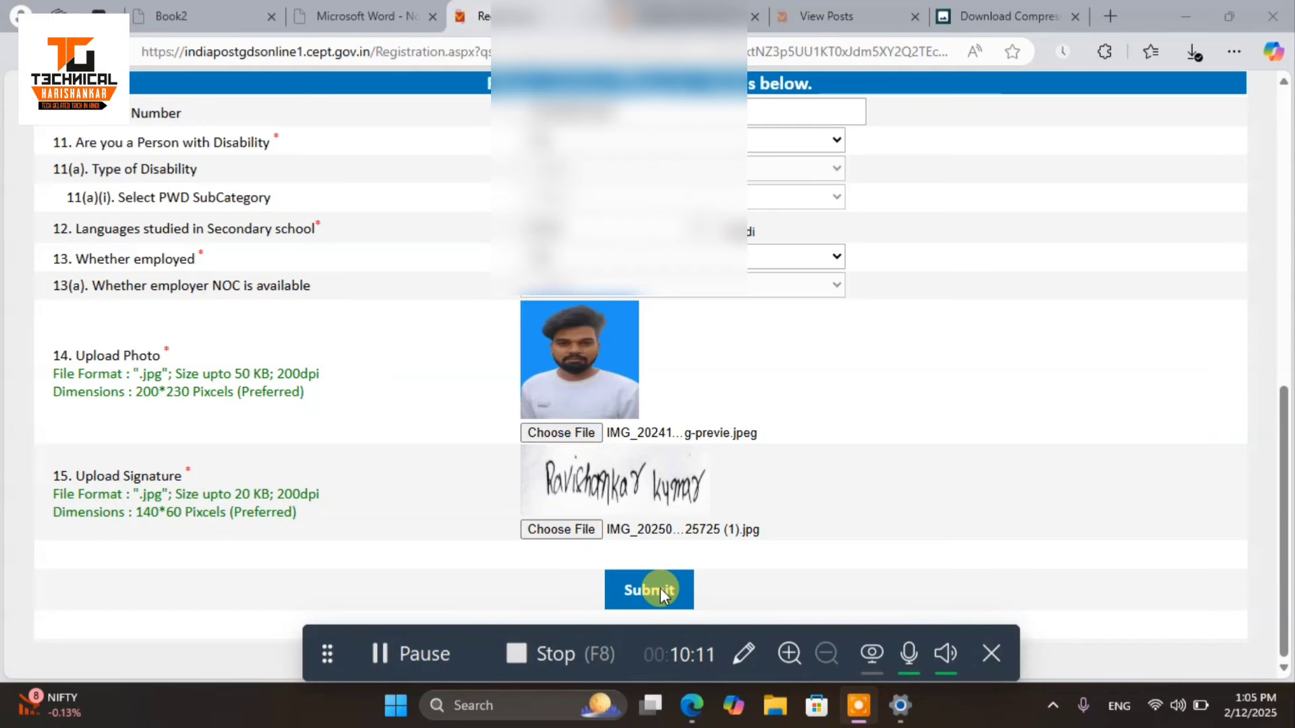
- Review the Registration Details preview, accept the no-duplicate declaration and confirm submission
click(660, 588)
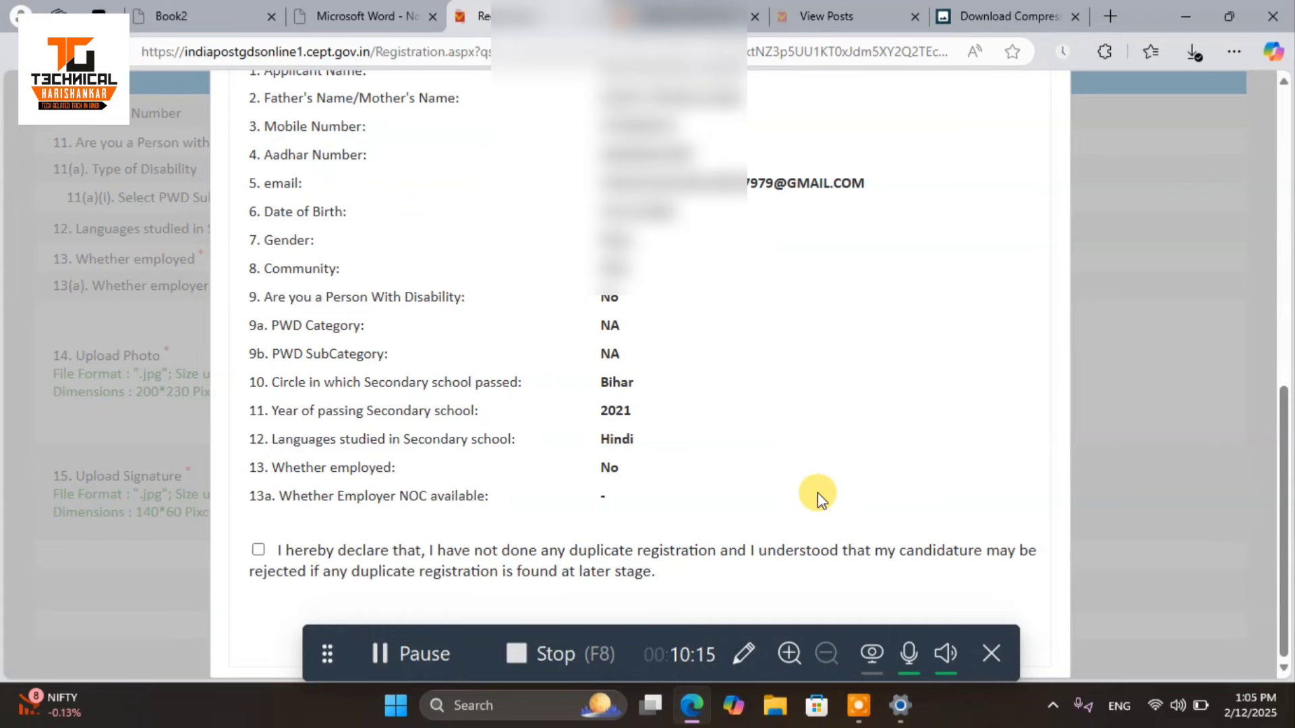
drag(318, 657, 322, 719)
scroll(560, 452, up, 3)
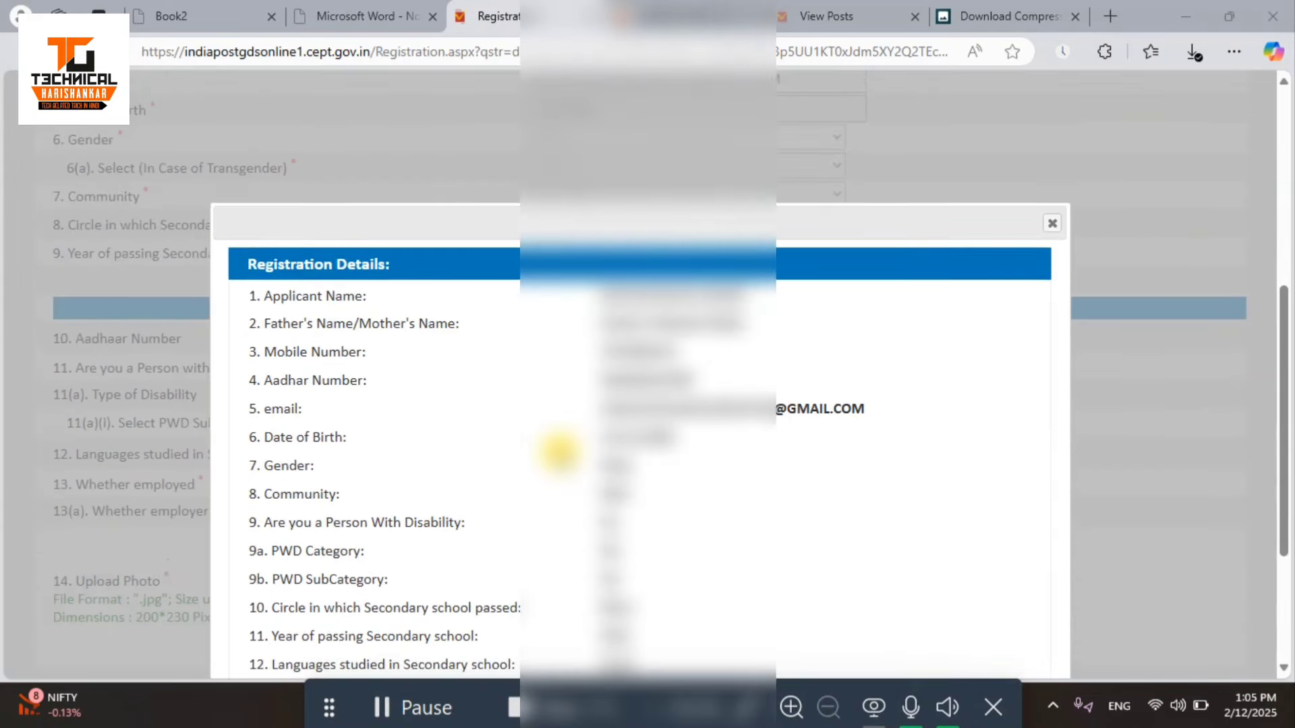
scroll(560, 452, down, 3)
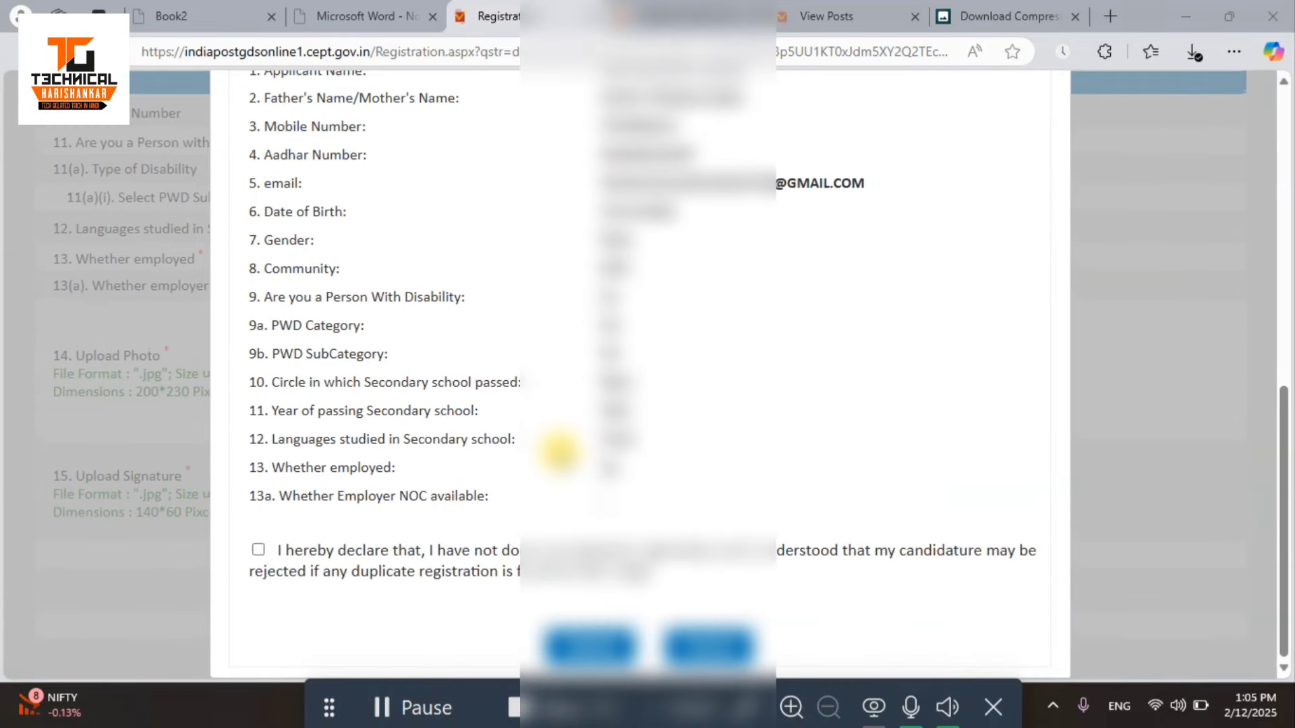
click(256, 550)
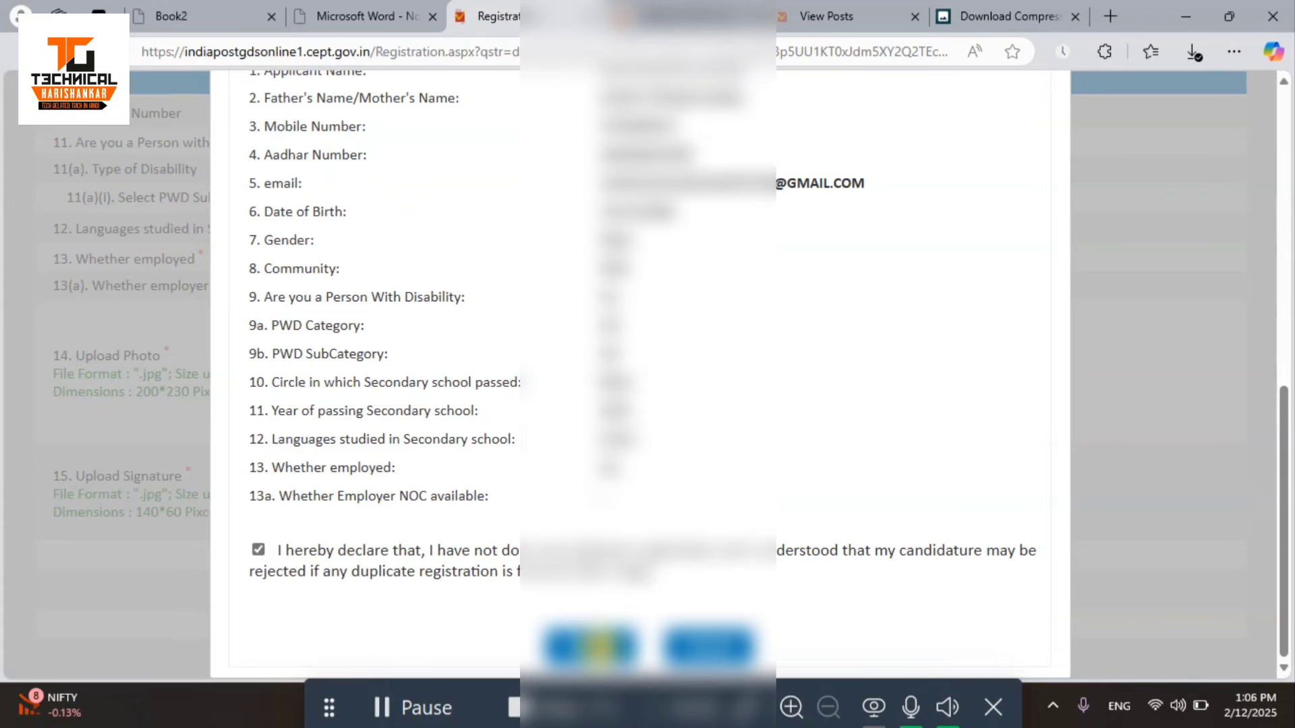
click(600, 646)
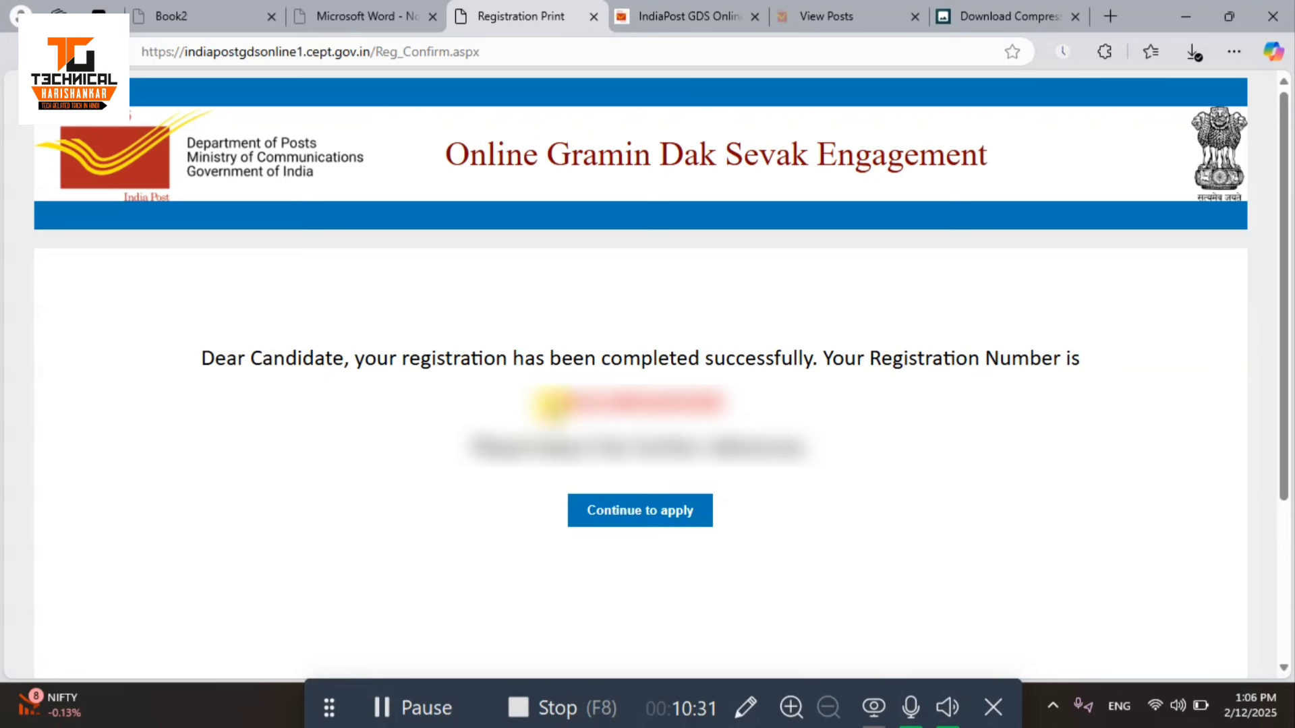
- Copy the new registration number and continue to the Stage 2 application
drag(547, 402, 736, 402)
key(ctrl+c)
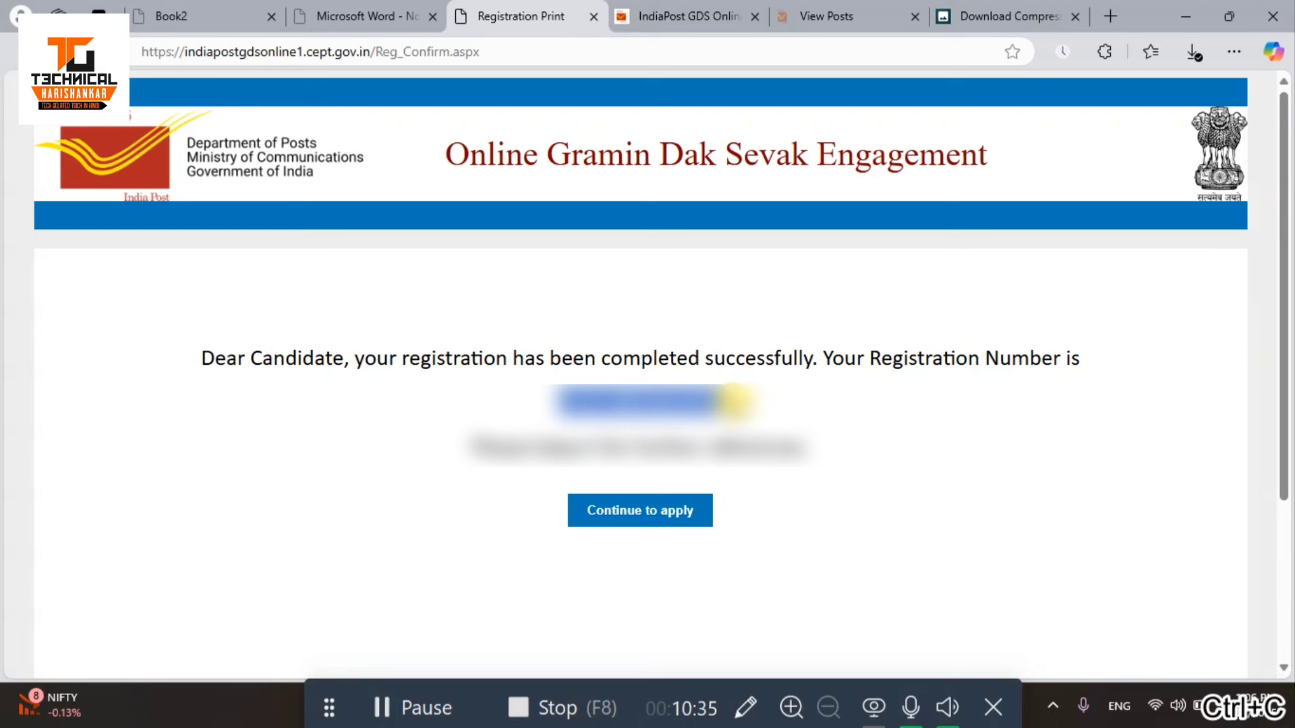
click(732, 401)
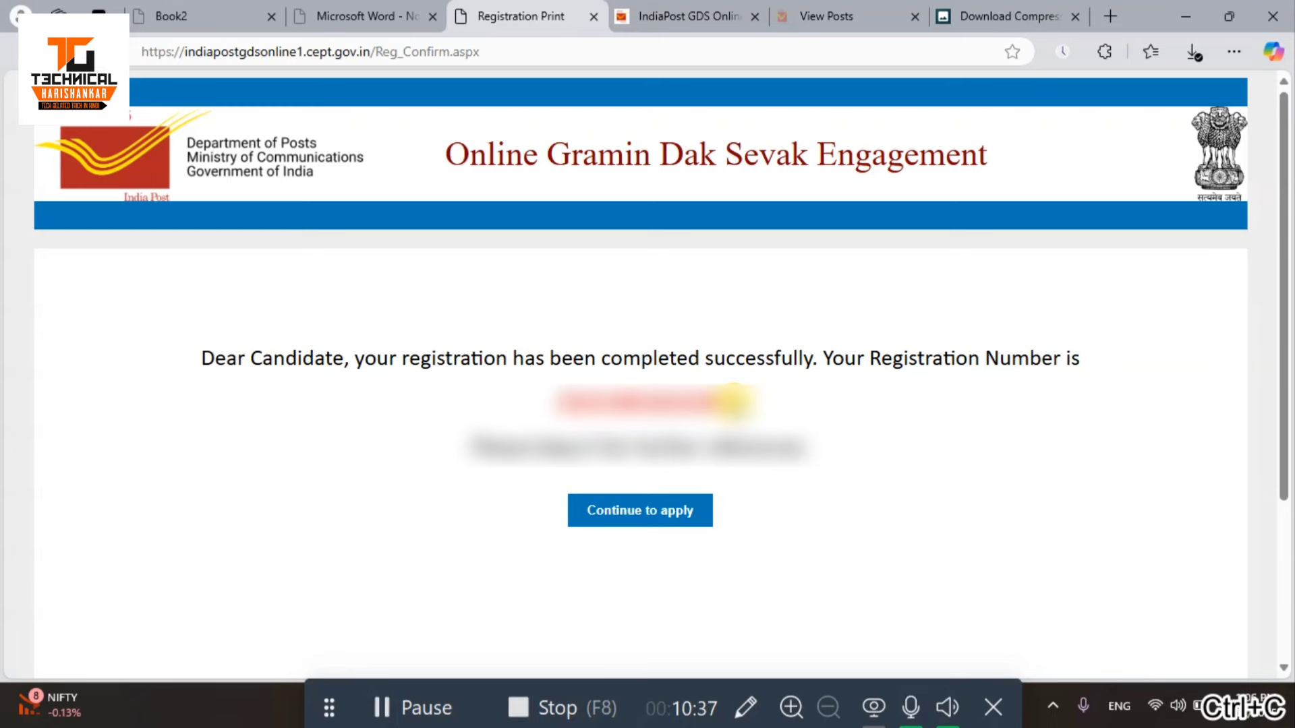
click(665, 516)
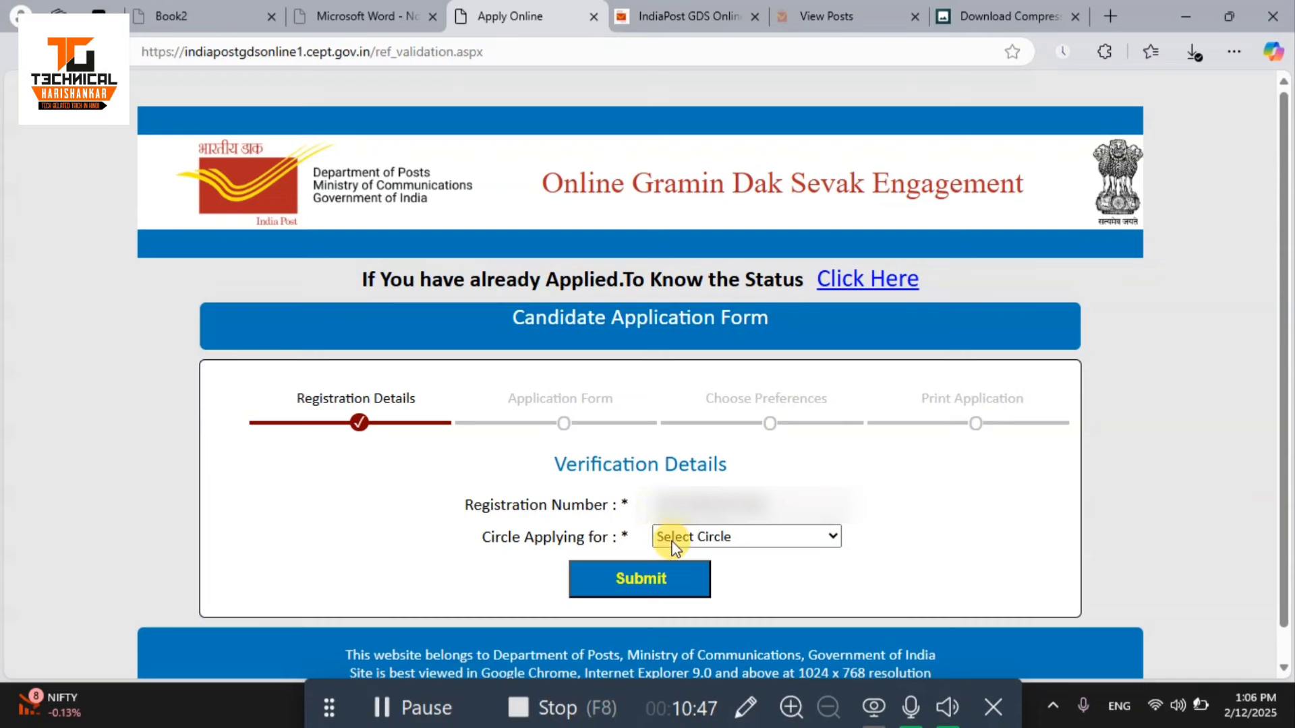
- Select Bihar as the circle applying for and dismiss the energy saver notification
click(740, 537)
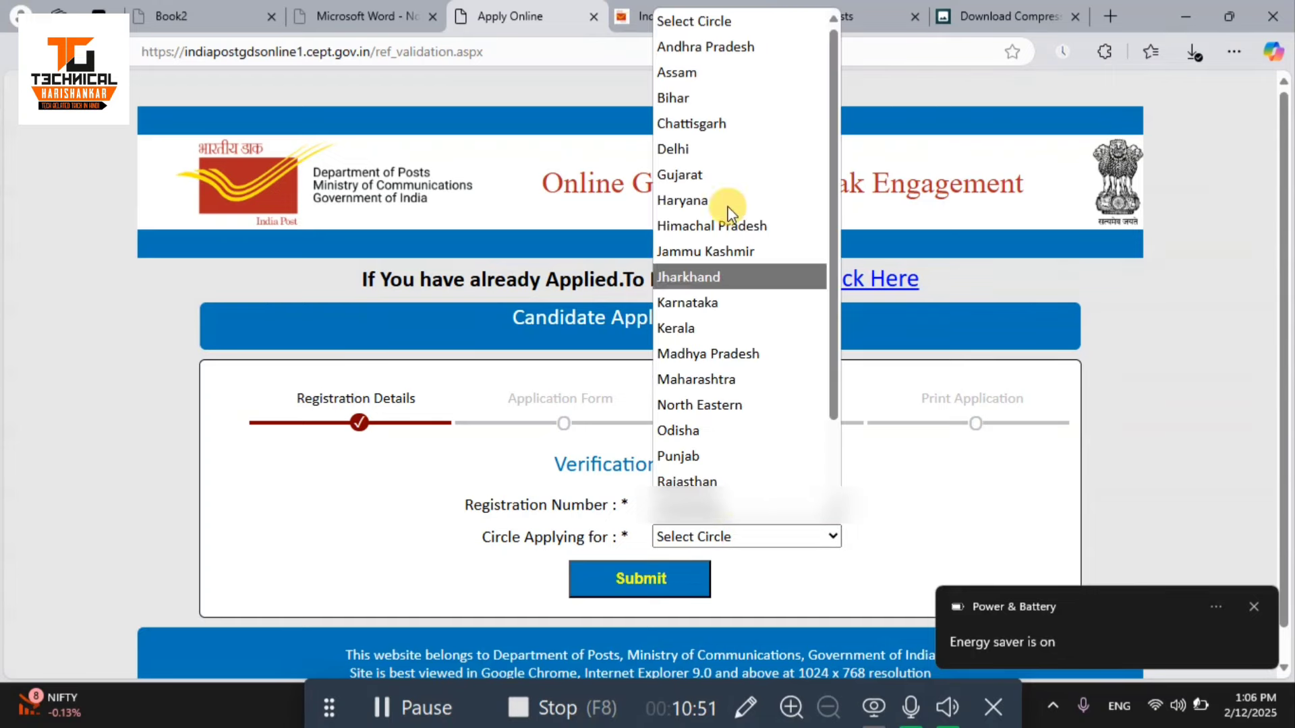
scroll(704, 104, down, 2)
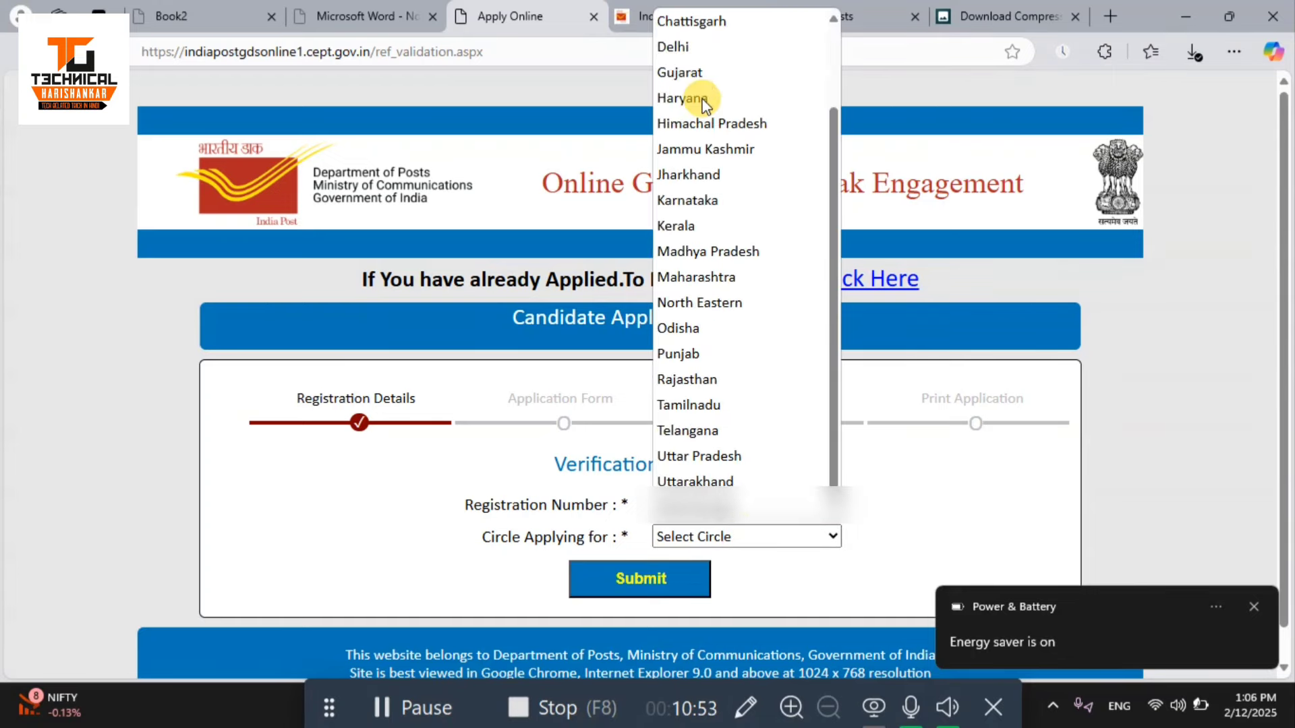
scroll(704, 104, up, 2)
click(701, 99)
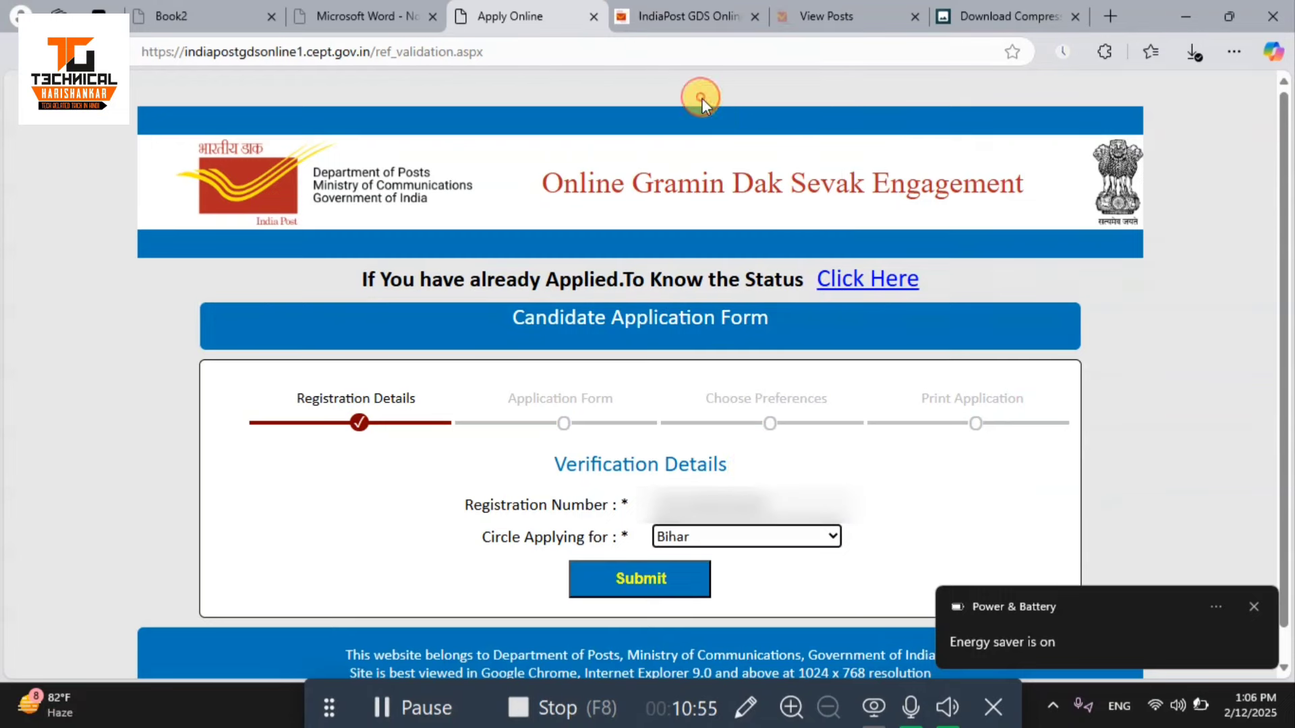
click(1256, 604)
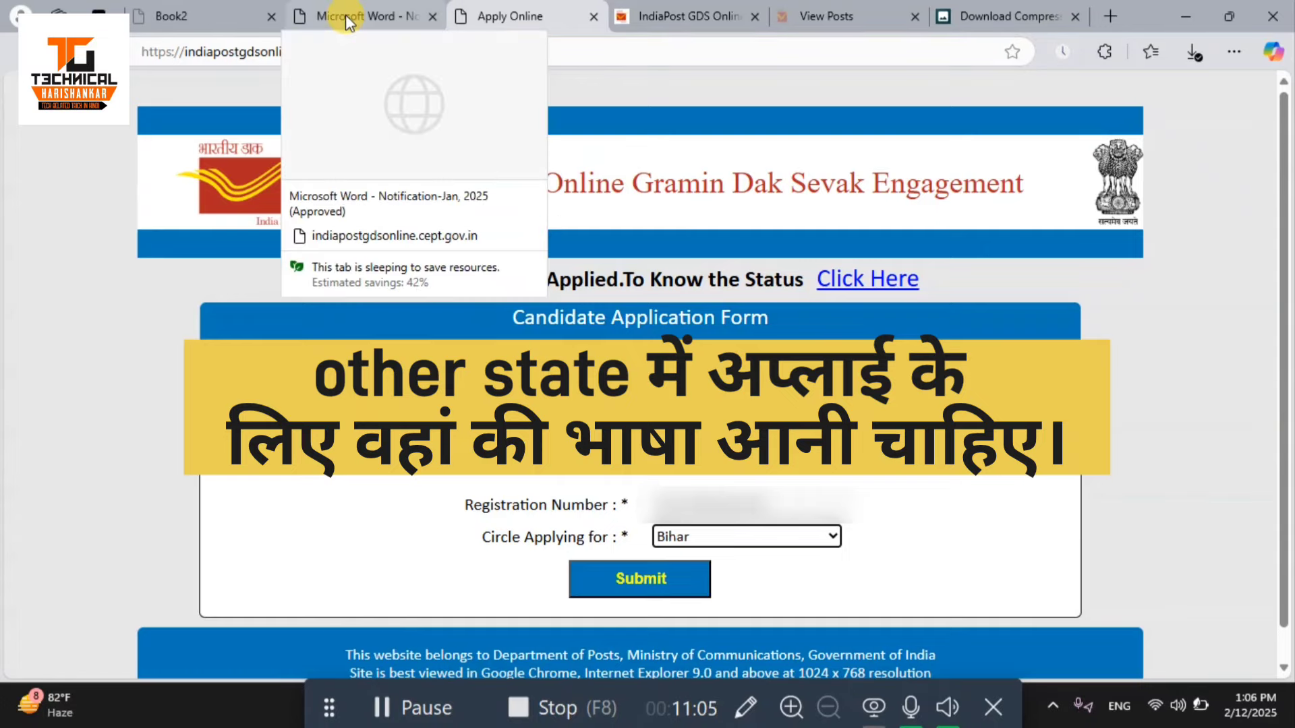
- Check the languages in the Final_Post_Consolidation vacancy PDF, then return to GDS Online home
click(210, 10)
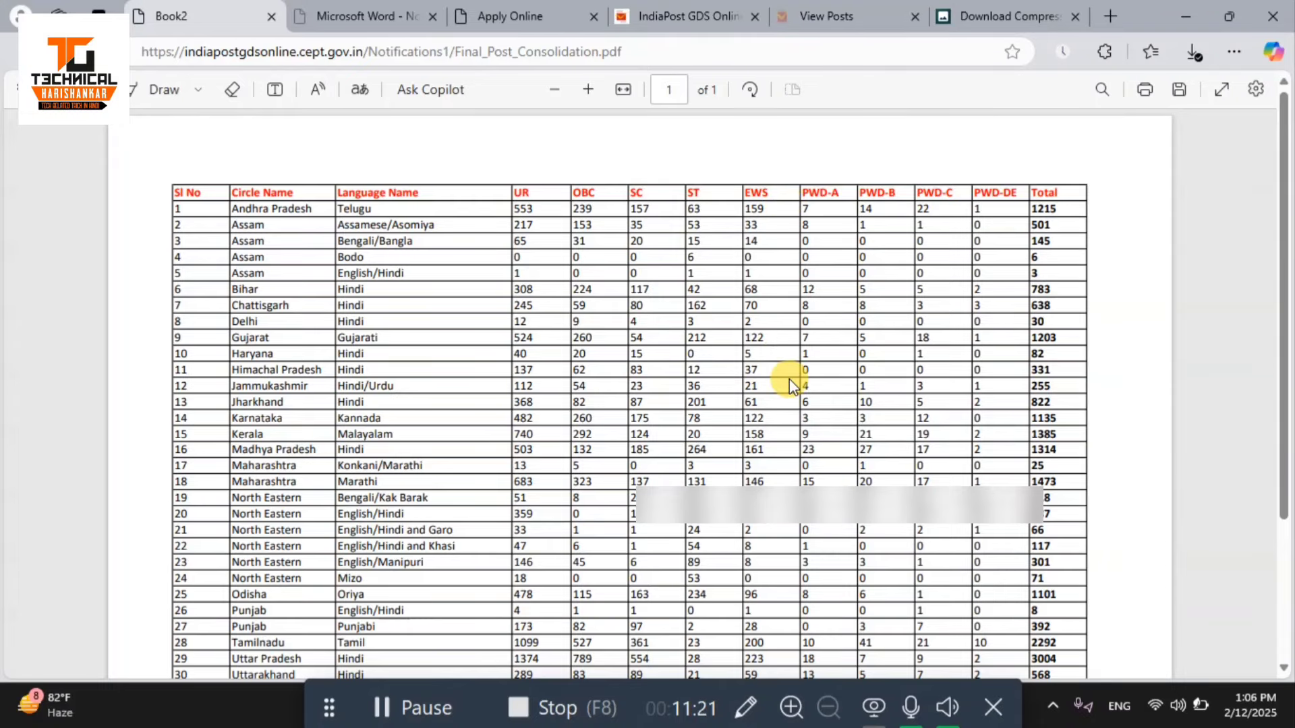
scroll(789, 378, down, 3)
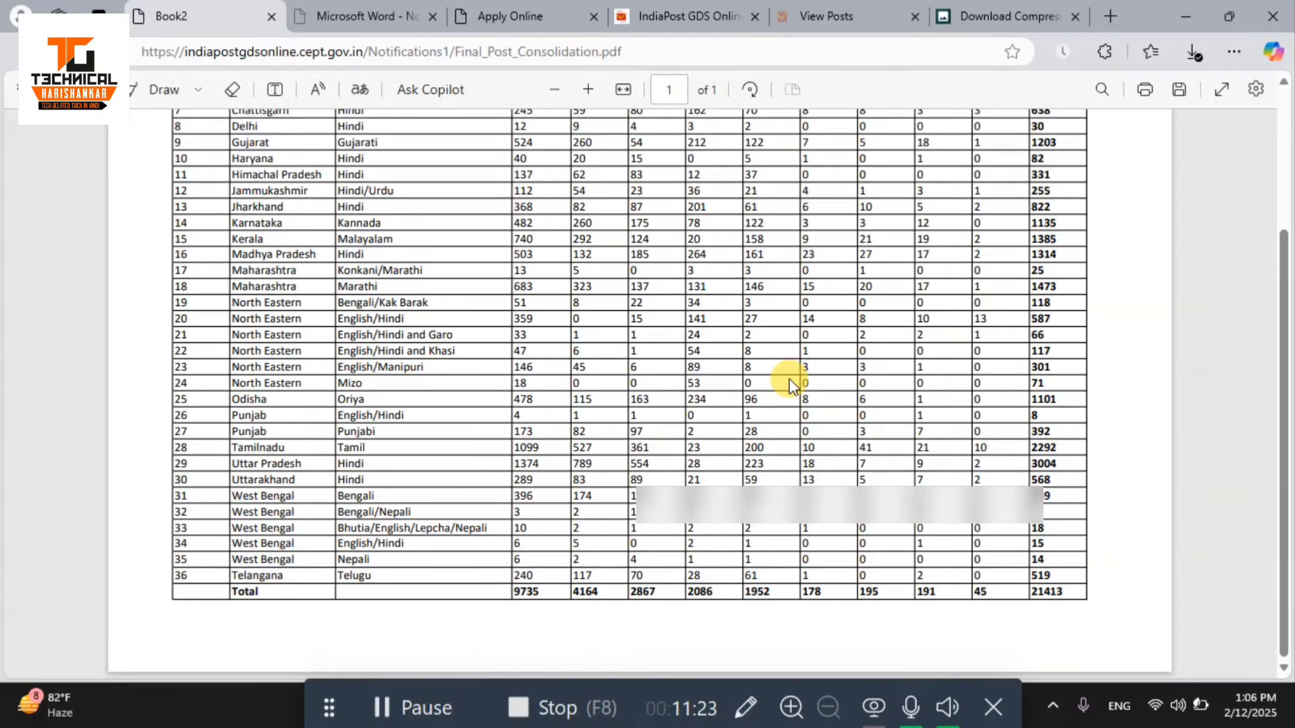
click(674, 15)
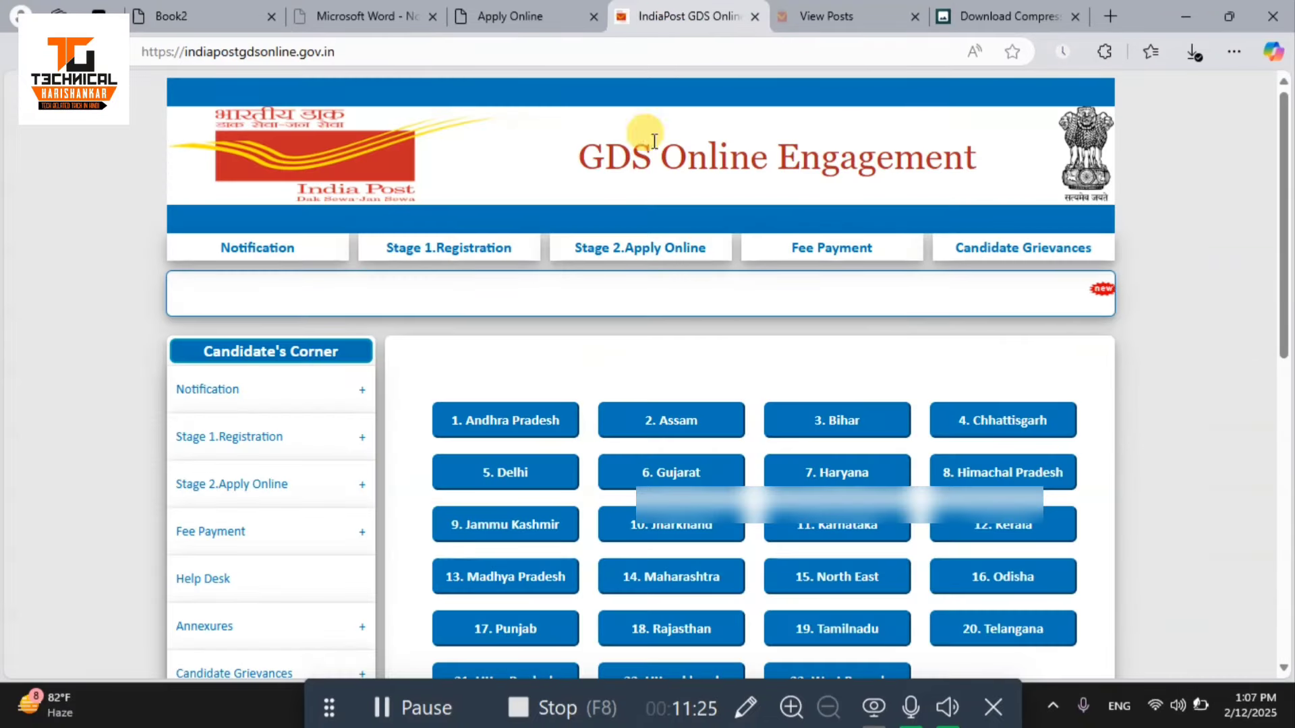
- Submit the verification details, enter the mobile OTP and captcha, and proceed to the application form
click(510, 16)
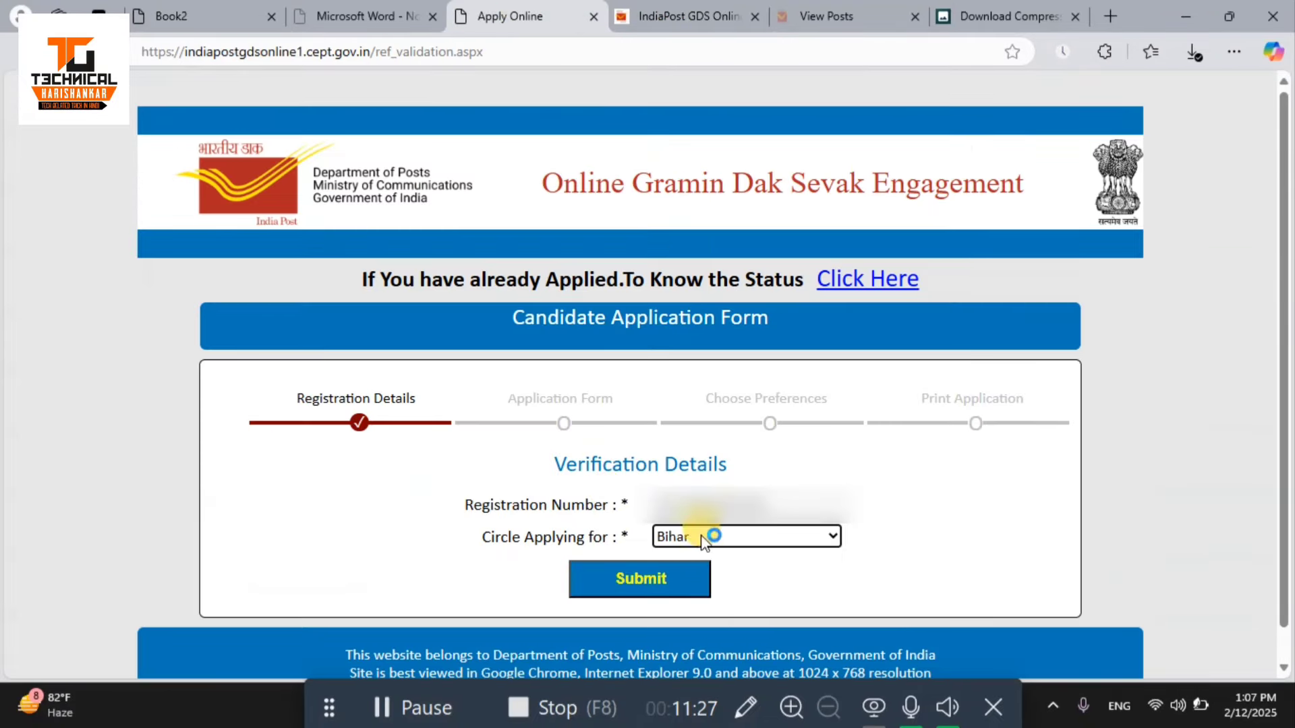
click(642, 577)
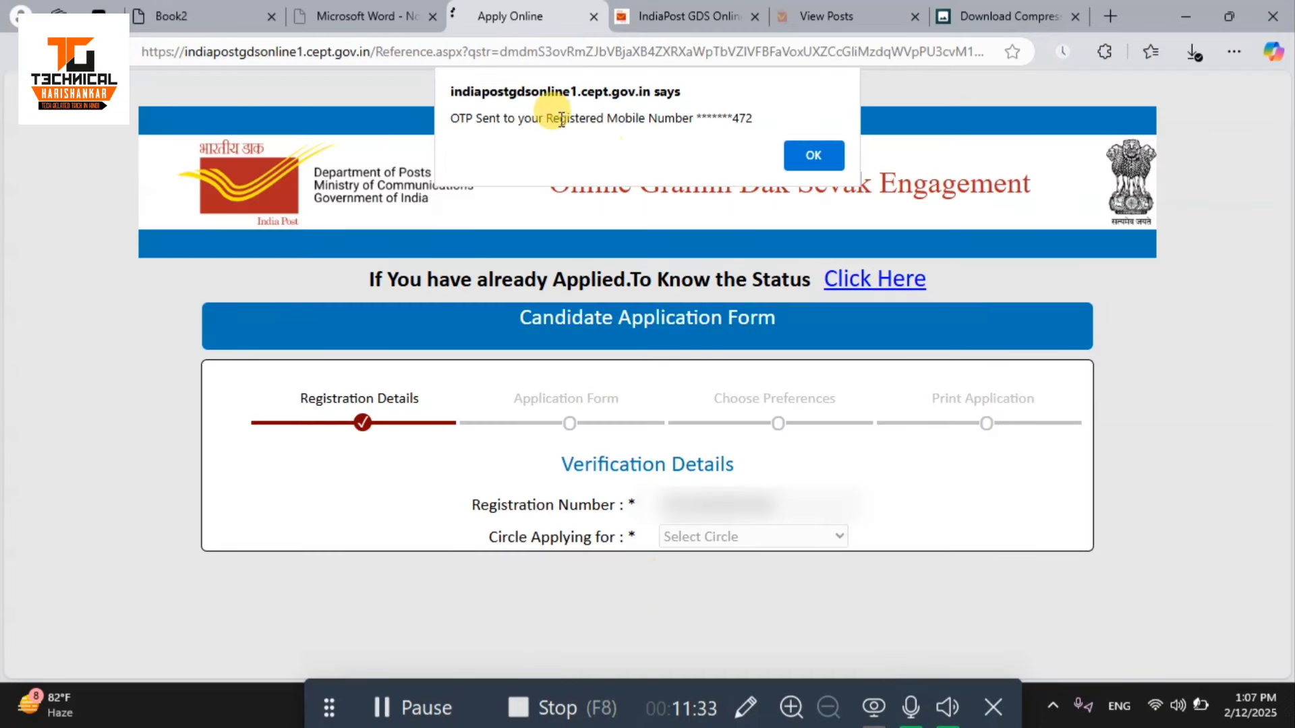
click(814, 156)
scroll(735, 452, down, 3)
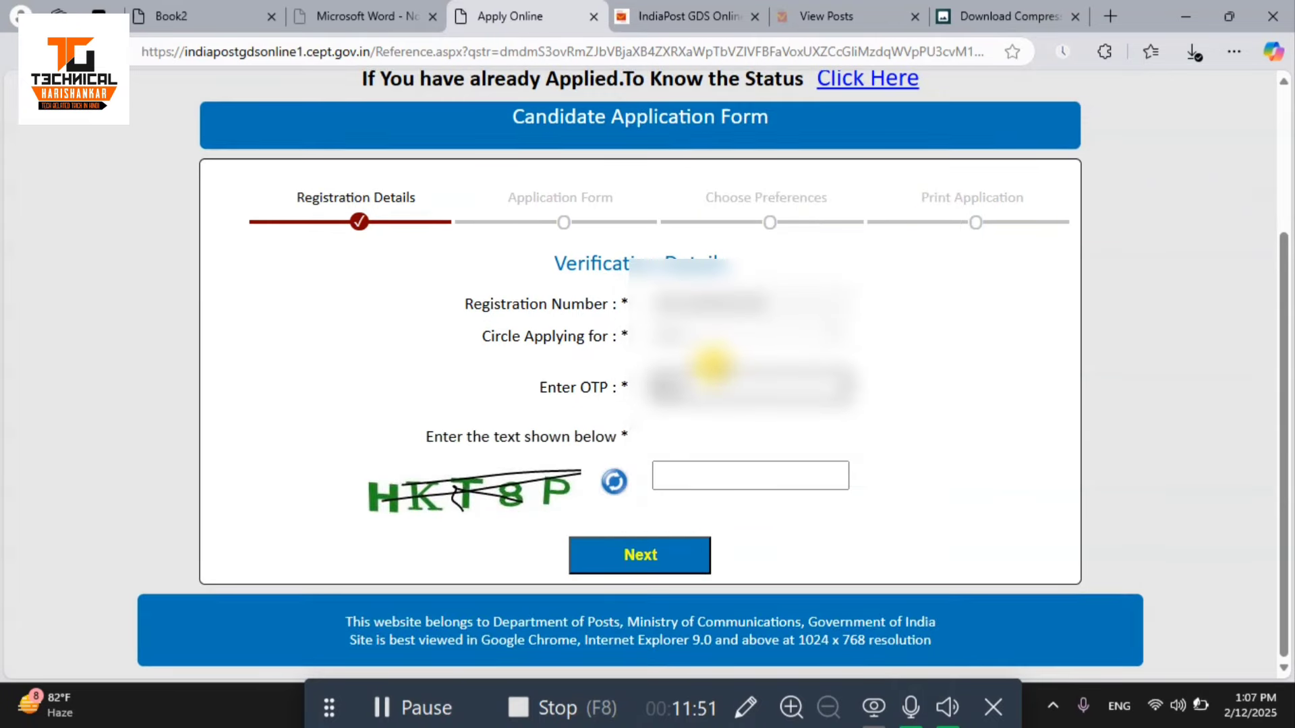
click(722, 482)
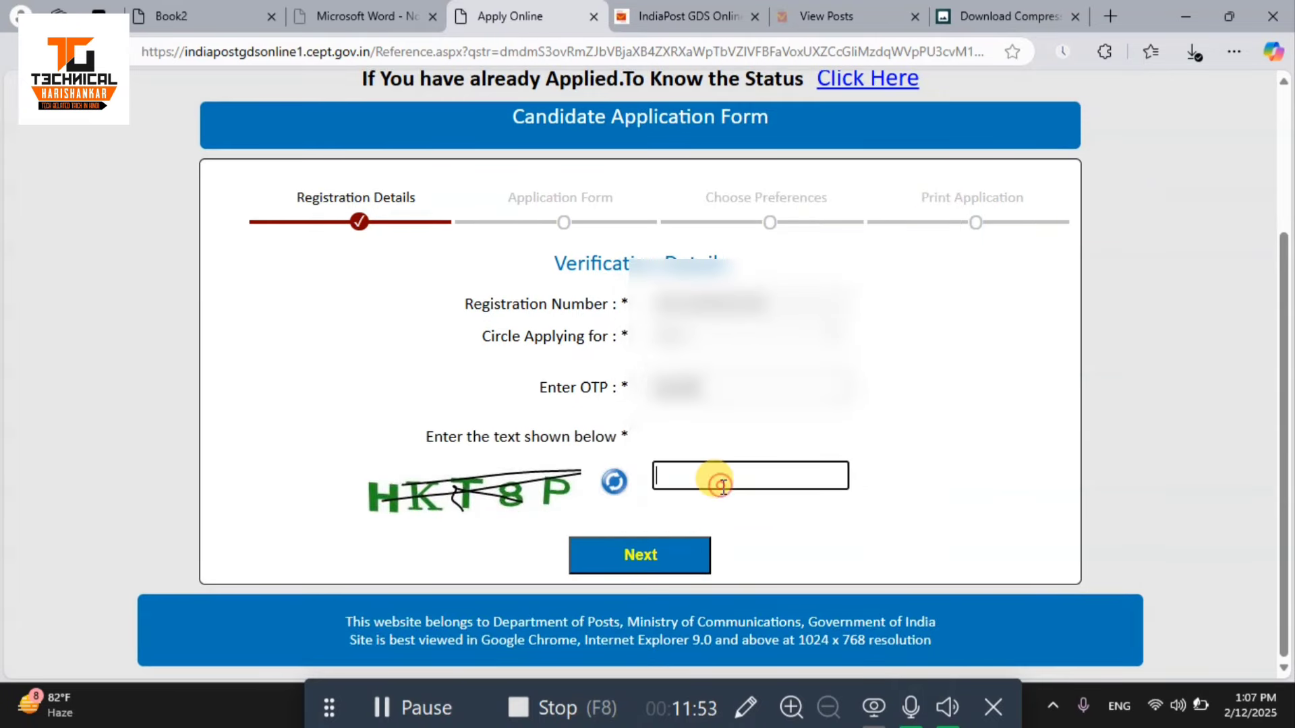
text(HKT8P)
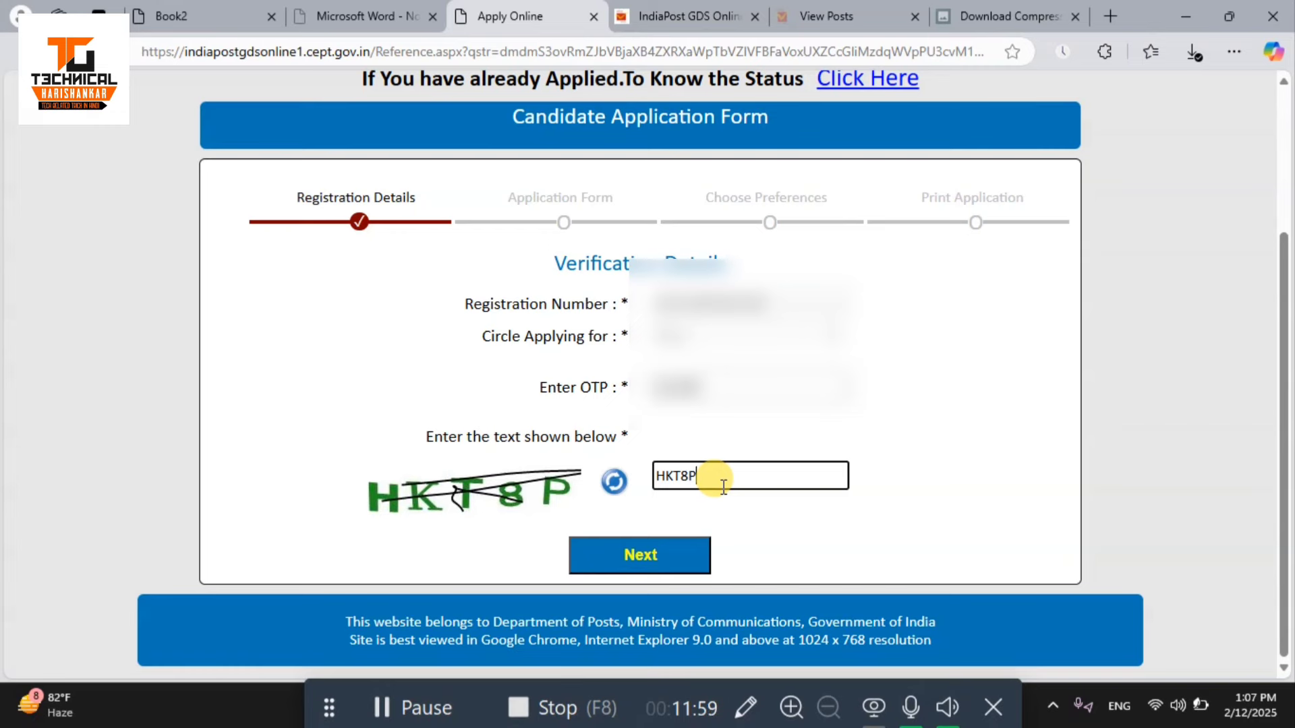
click(633, 564)
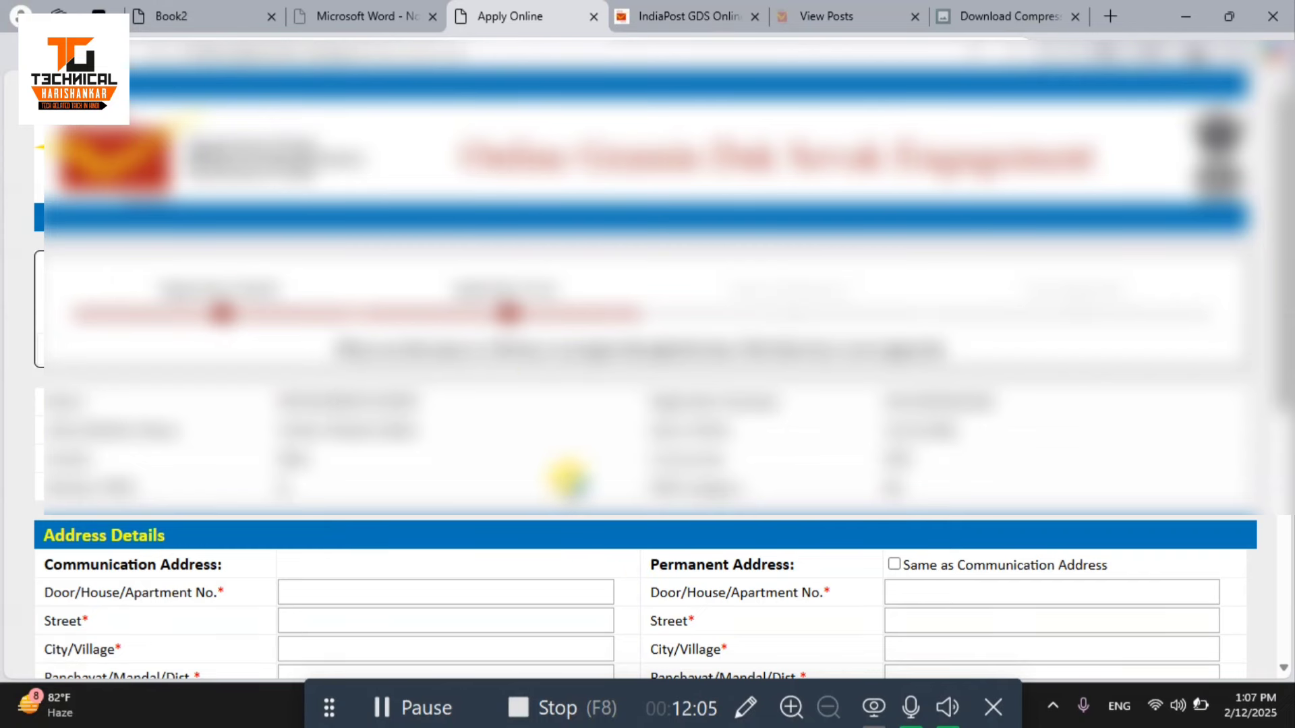
- Fill the communication address from Edge's saved autofill entry
scroll(566, 482, down, 2)
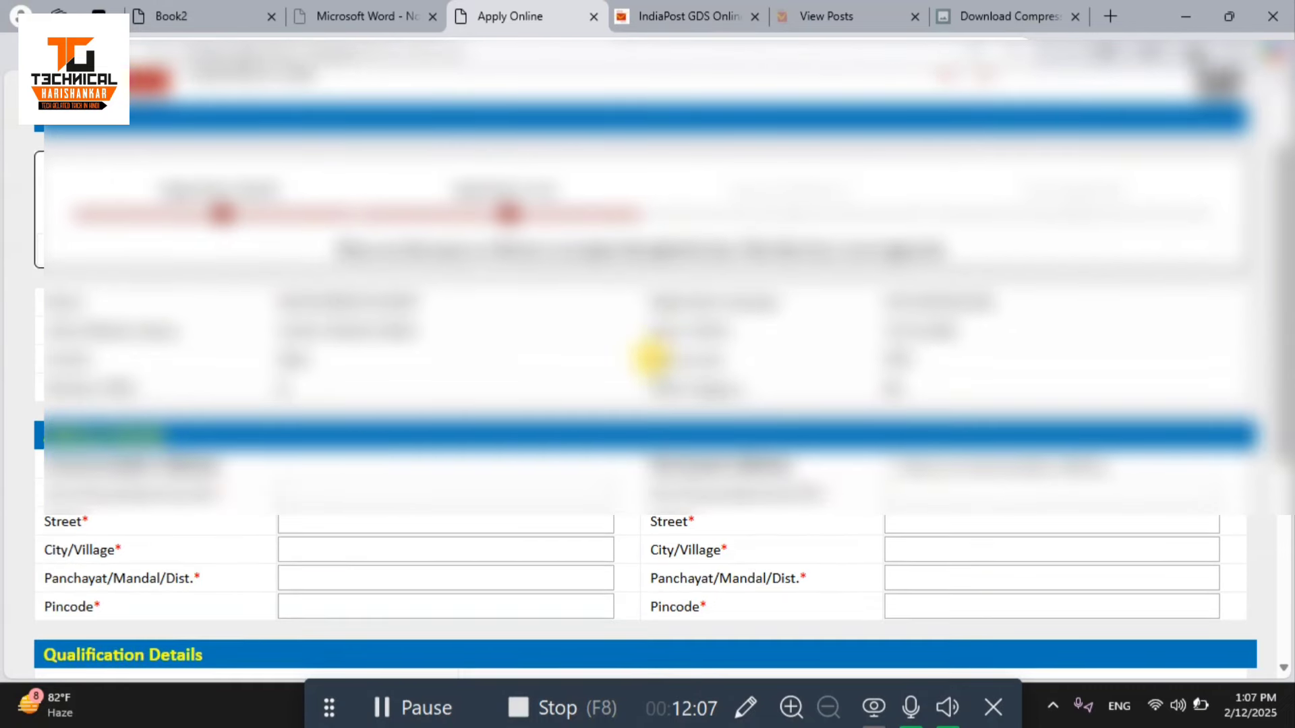
scroll(662, 353, down, 5)
scroll(661, 353, up, 1)
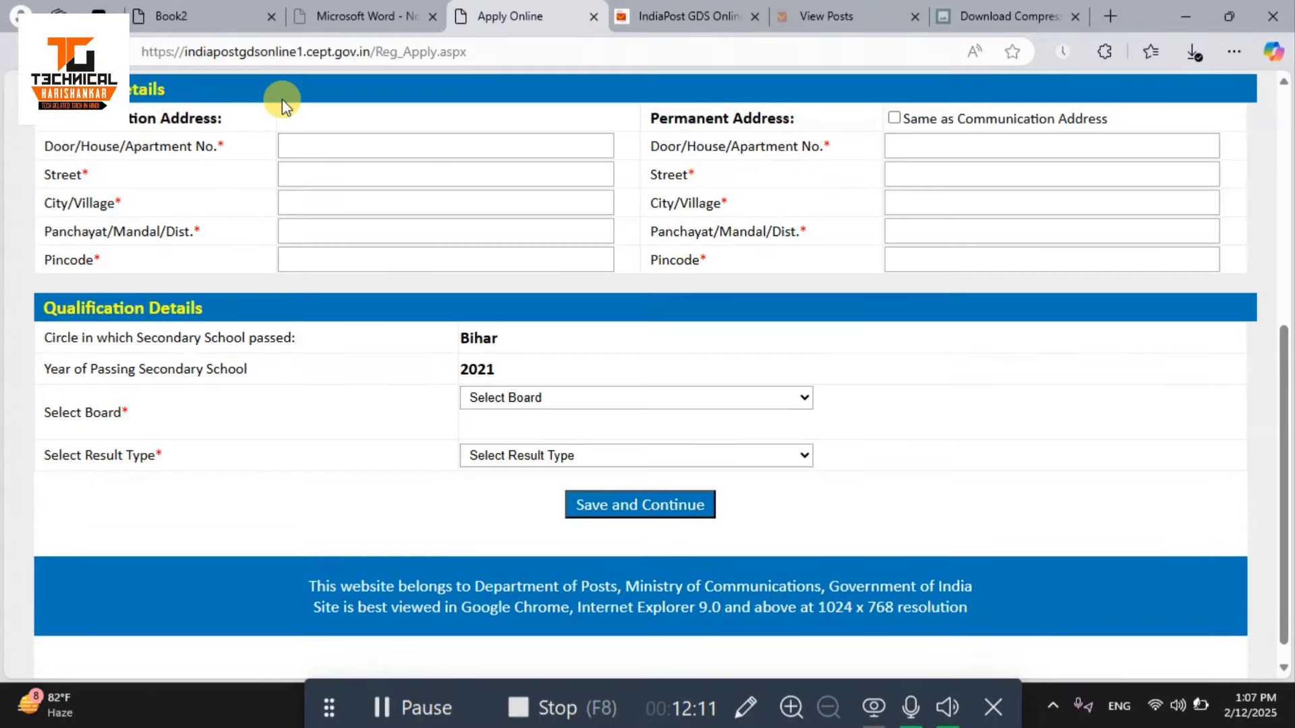
click(482, 152)
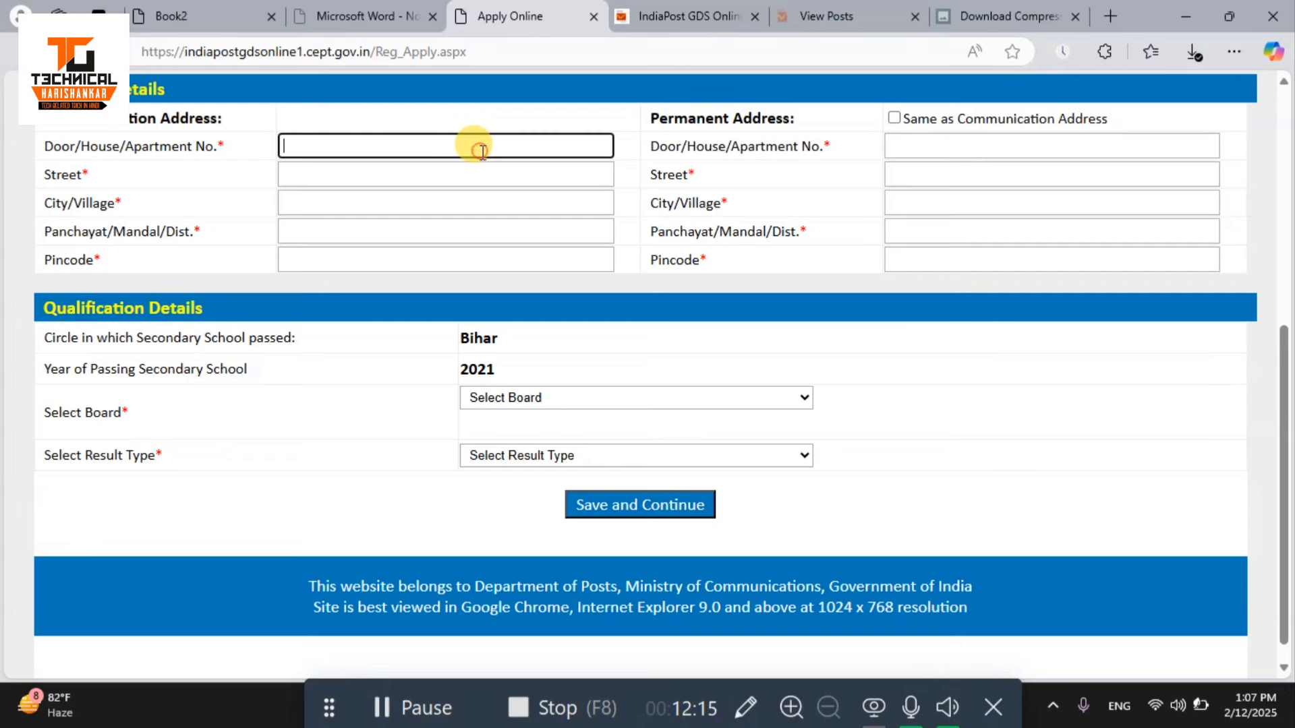
click(434, 177)
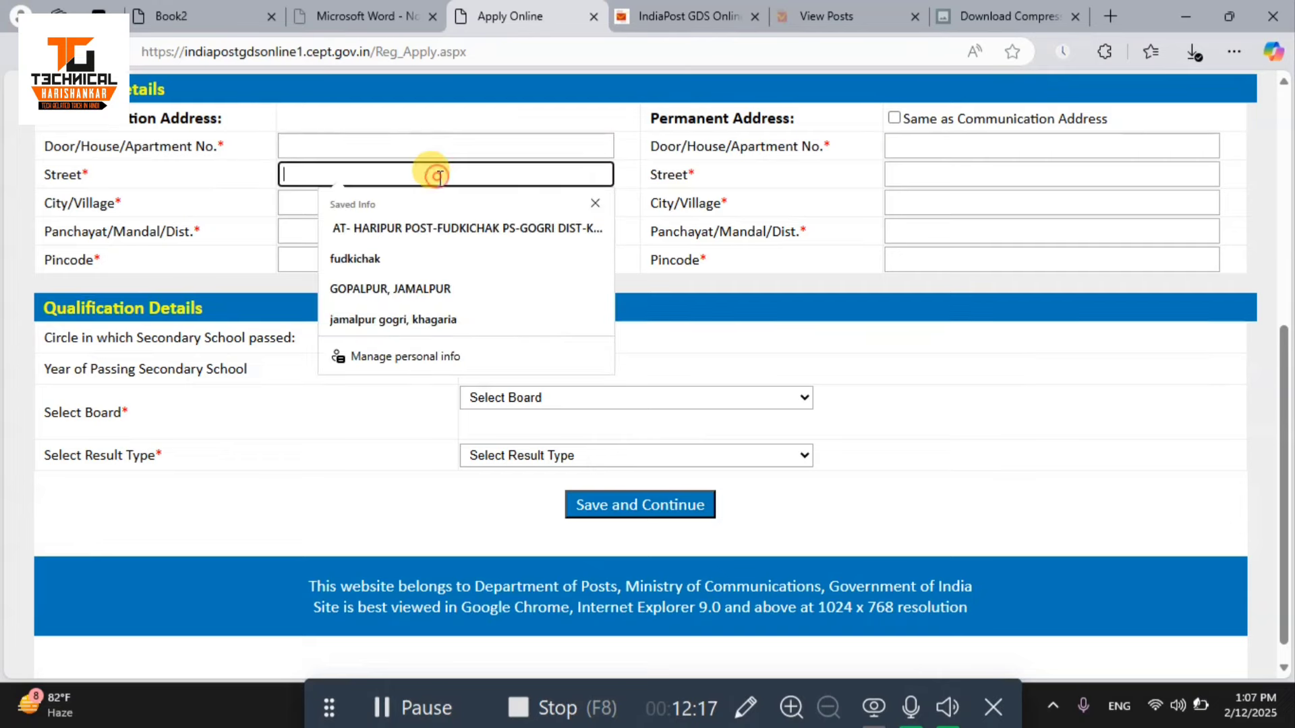
click(400, 242)
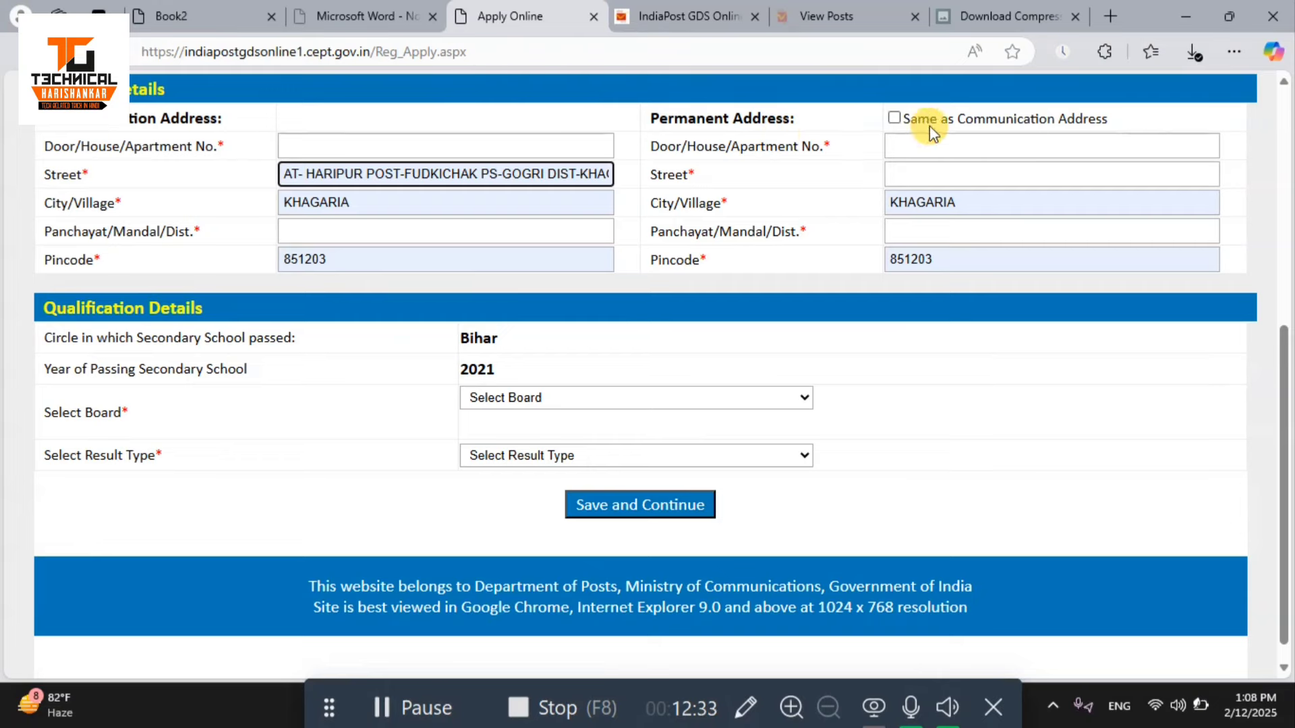
- Tick 'Same as Communication Address' so the permanent address matches it
click(894, 120)
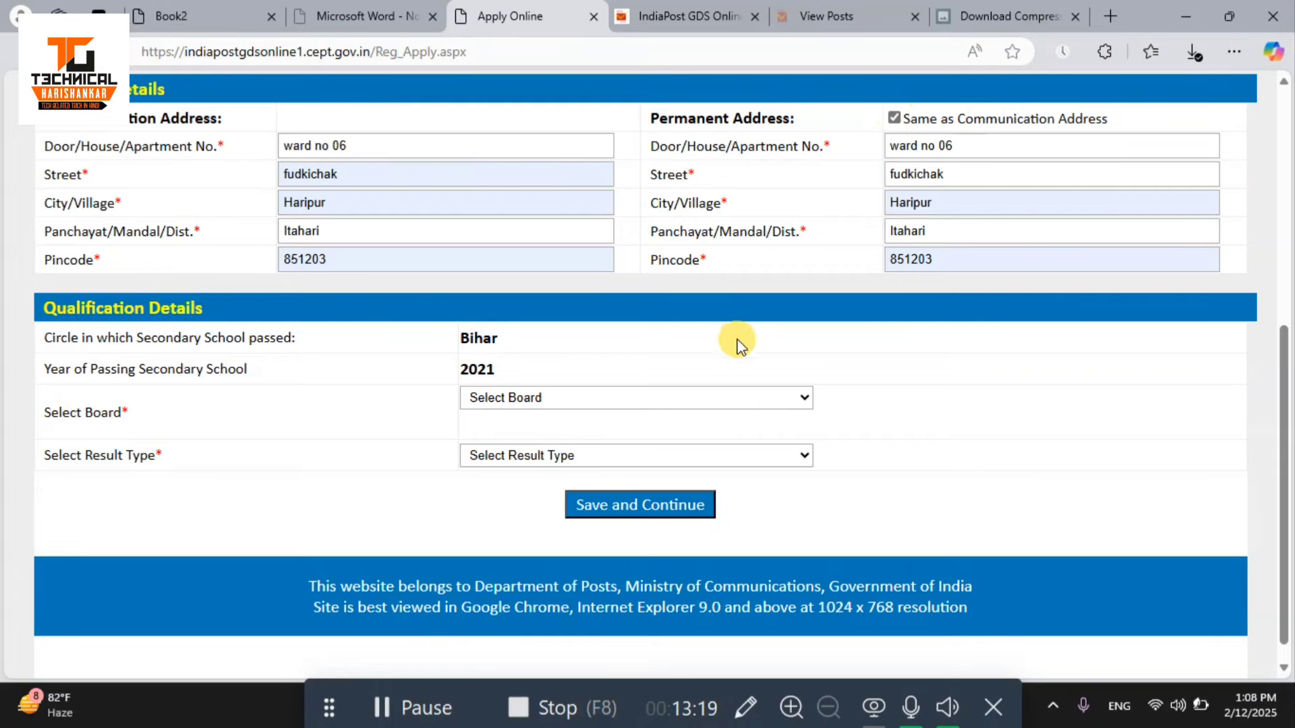
scroll(737, 340, down, 1)
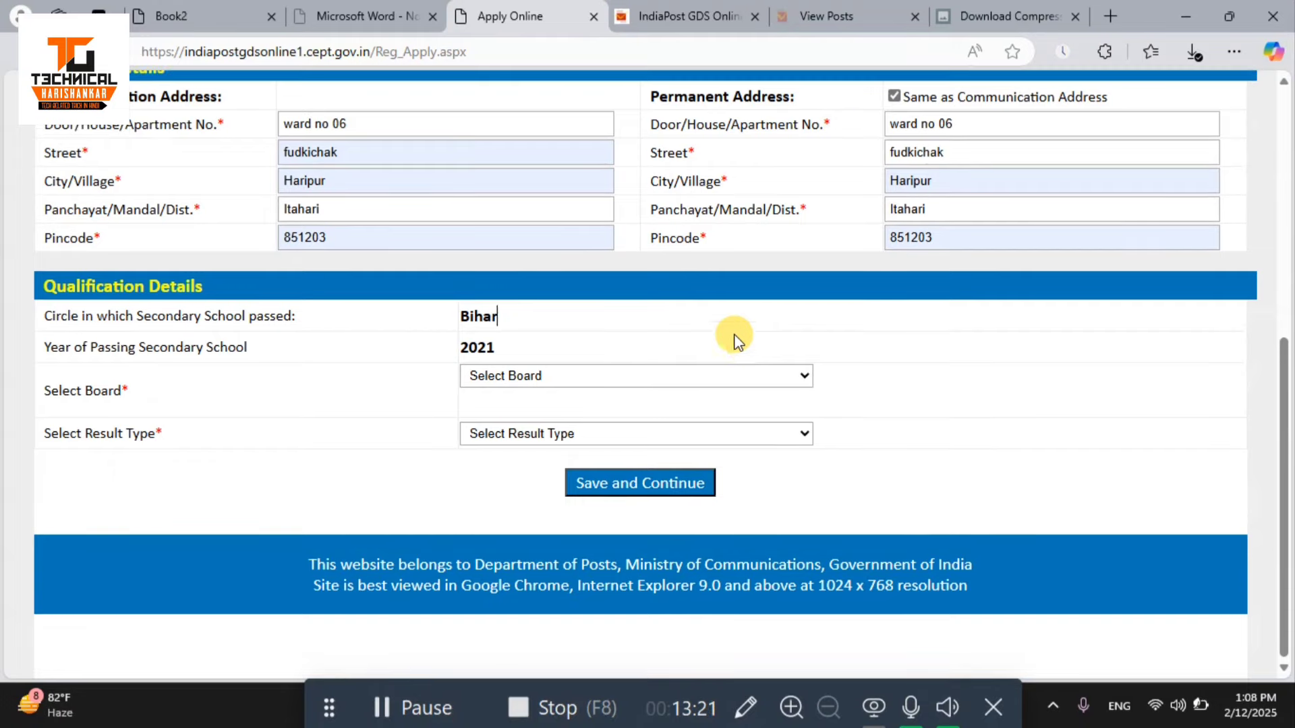
scroll(389, 259, up, 1)
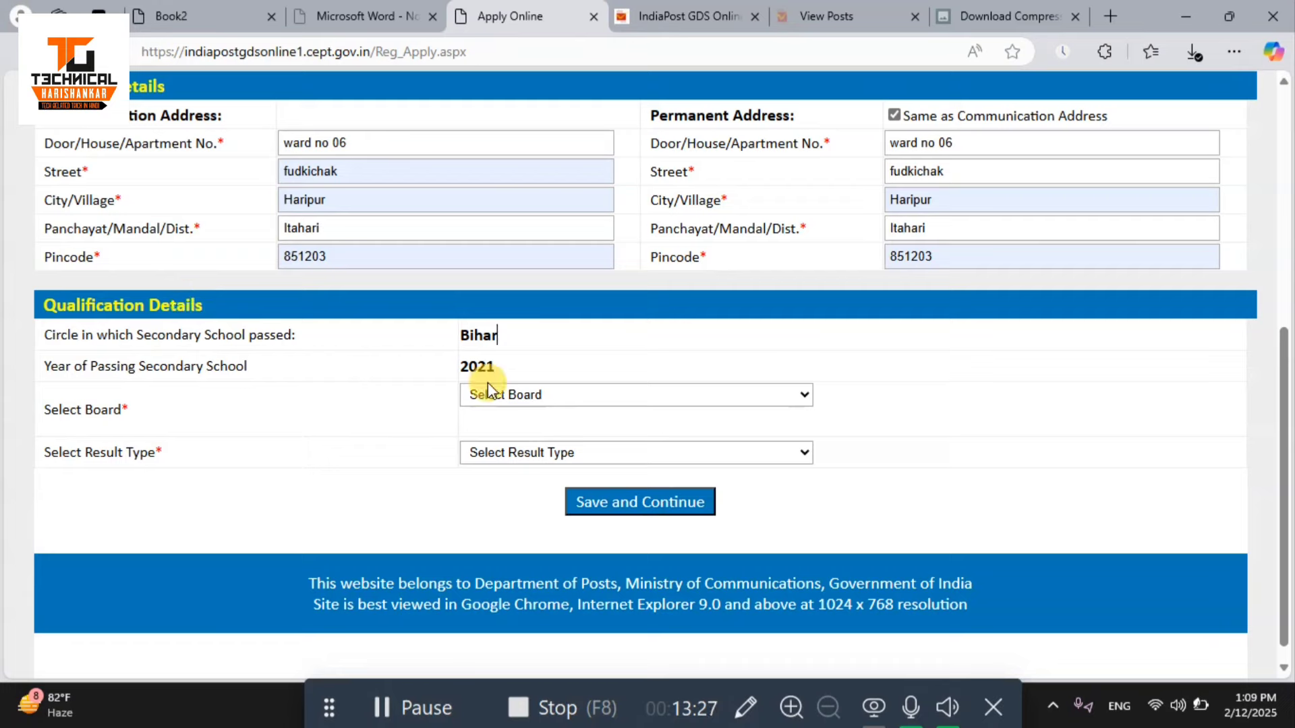
- Choose Bihar School Examination Board, Patna (500 marks) as the board and Marks as the result type
click(519, 397)
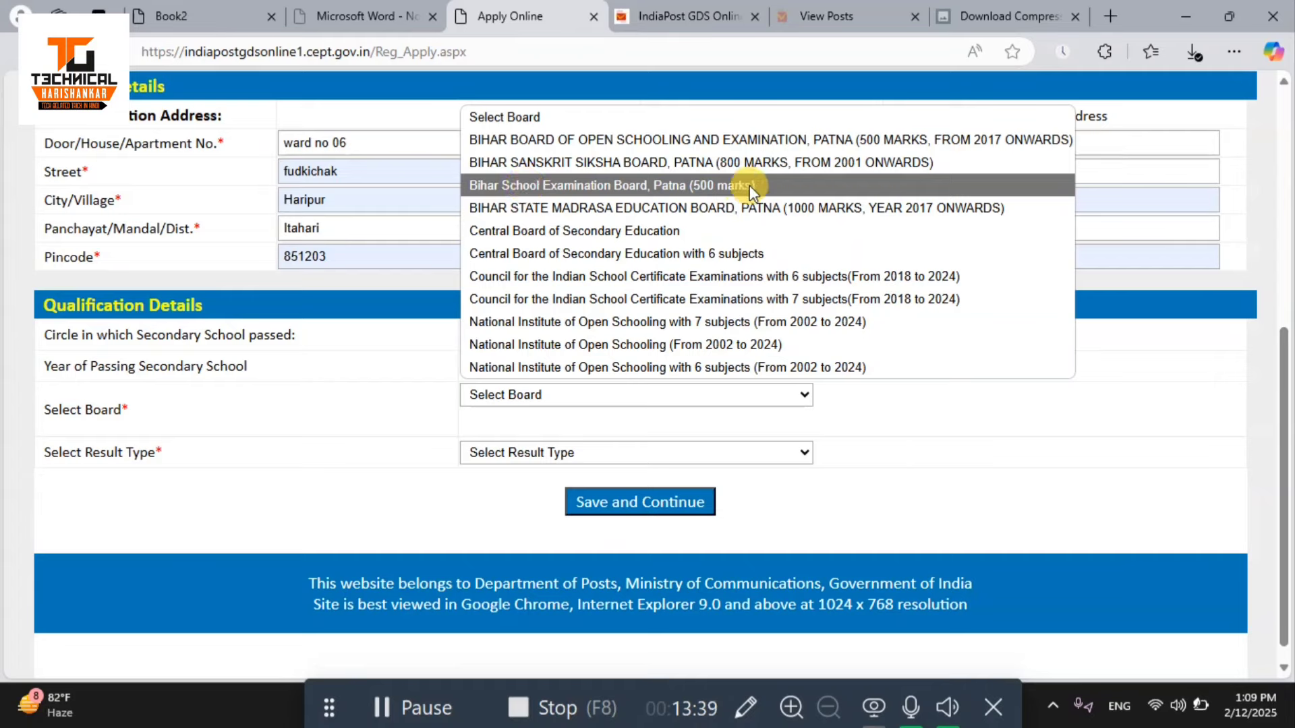
click(783, 185)
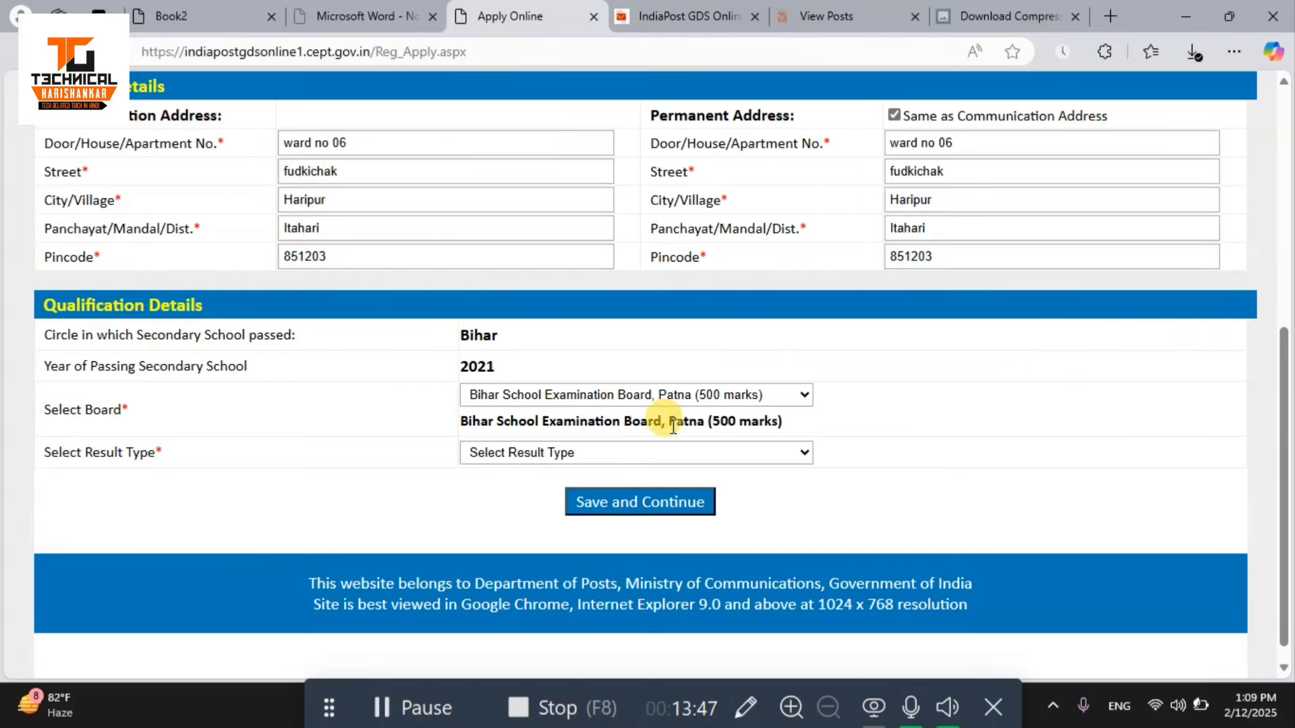
click(511, 455)
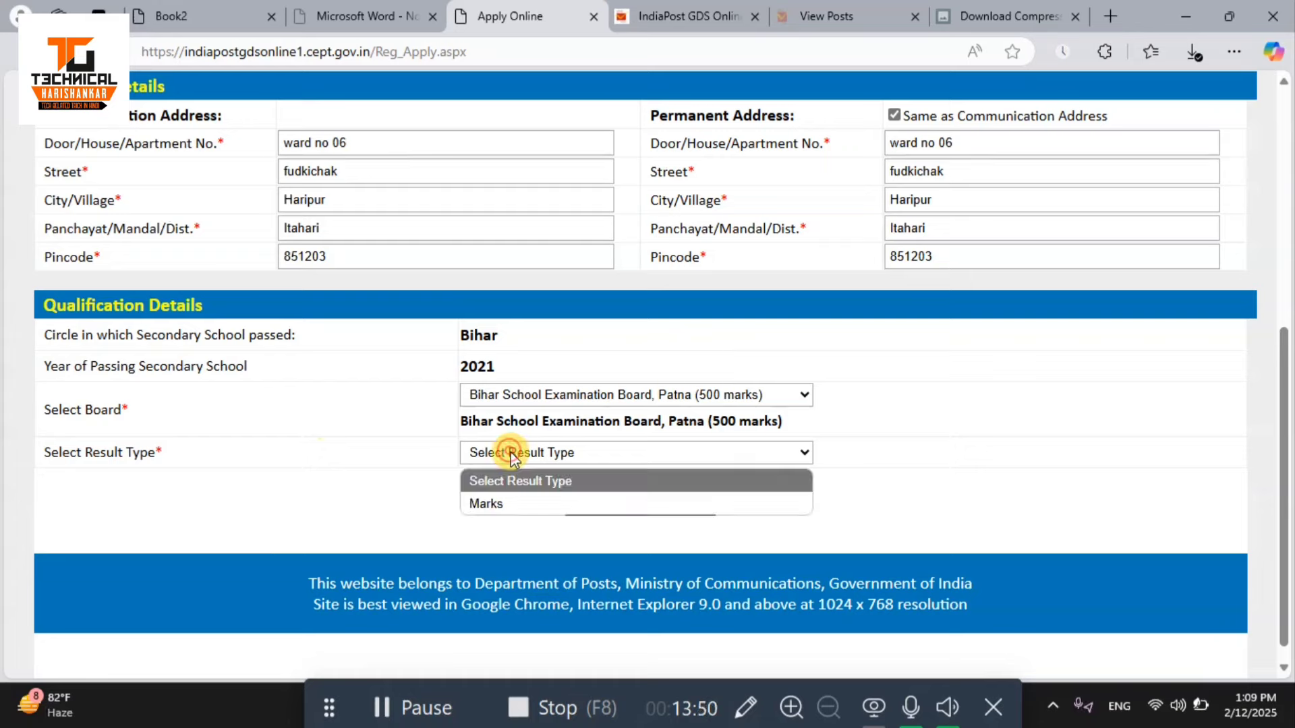
click(511, 504)
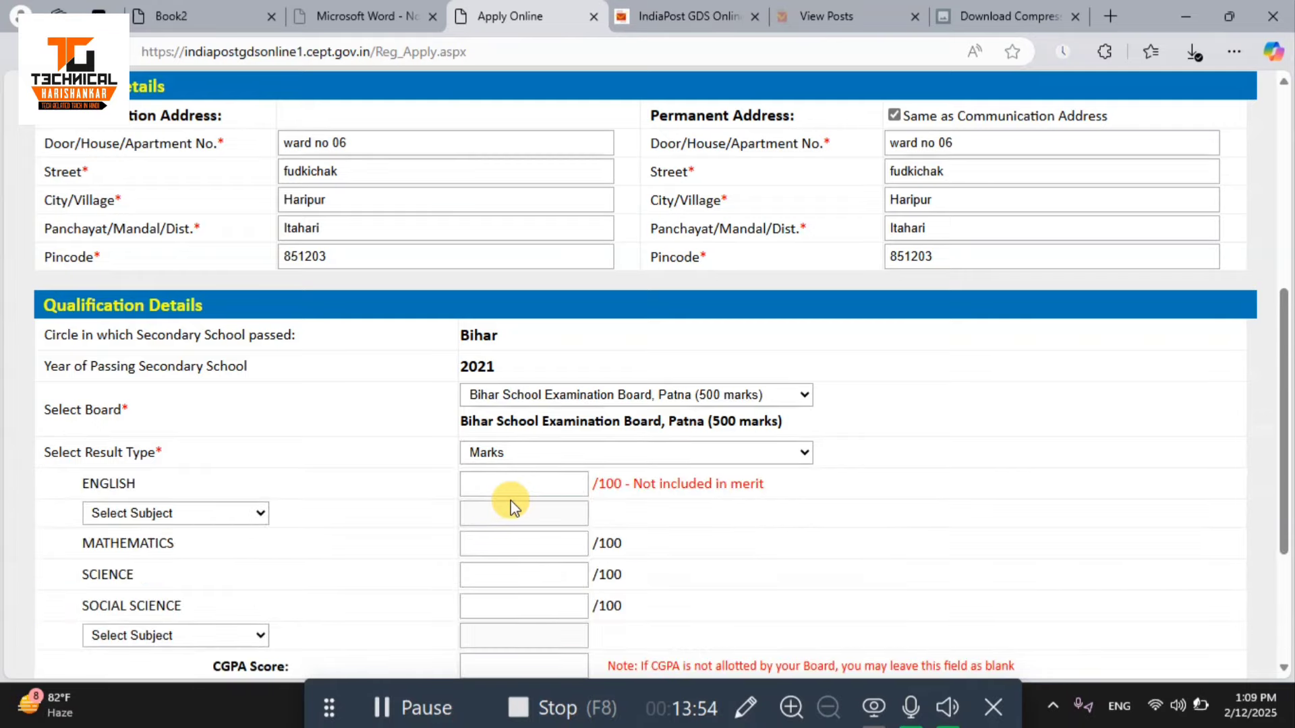
- Open and close the language subject dropdowns without choosing a subject
scroll(512, 504, down, 3)
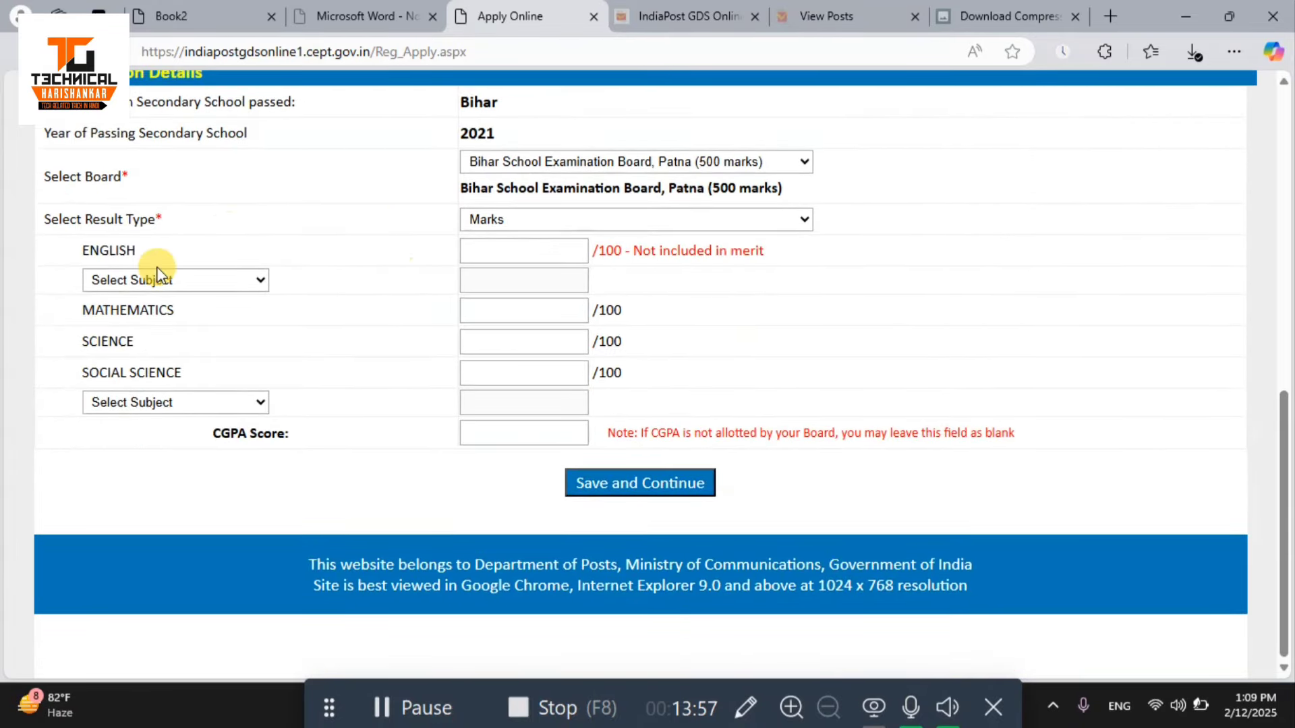
click(253, 280)
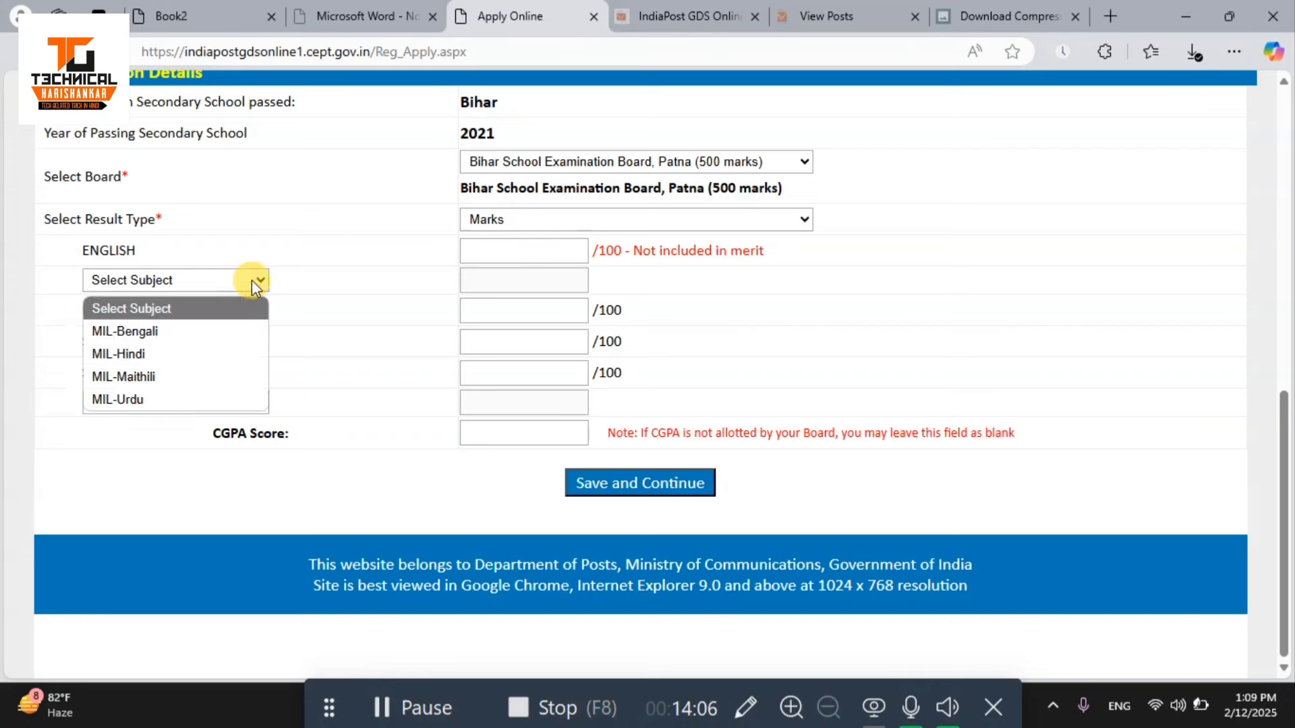
click(252, 280)
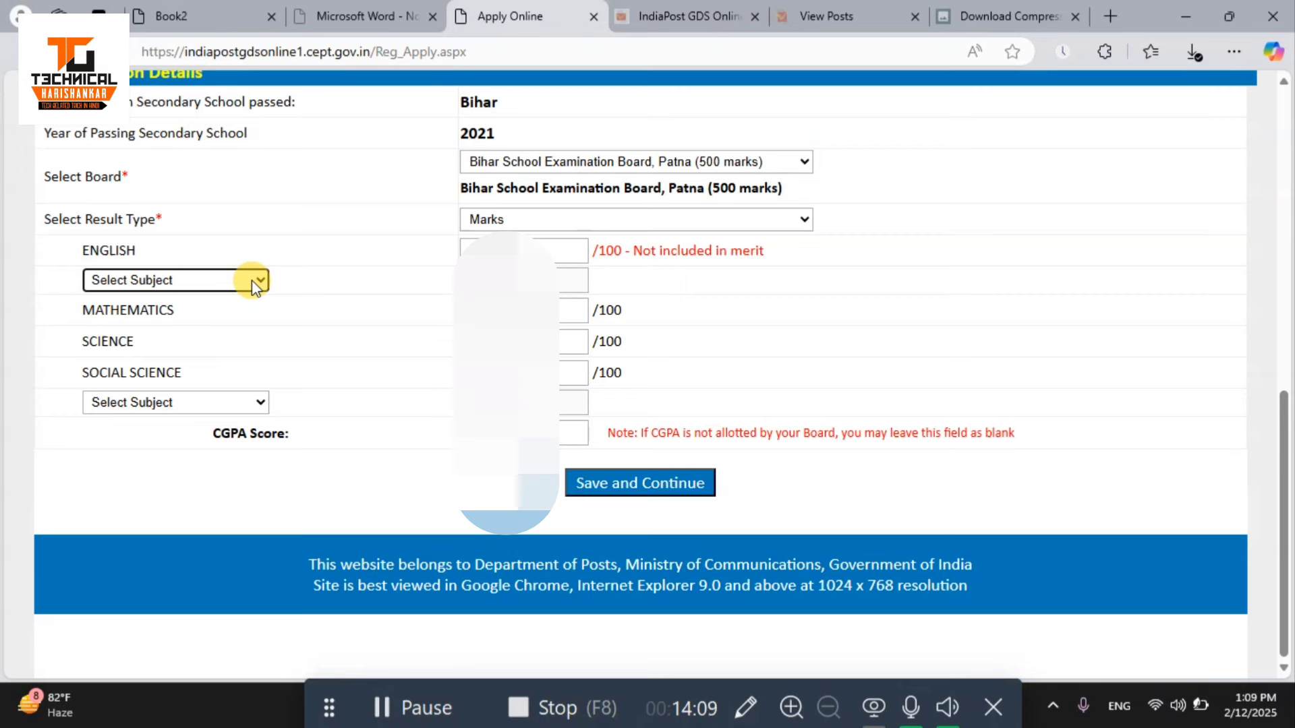
click(252, 281)
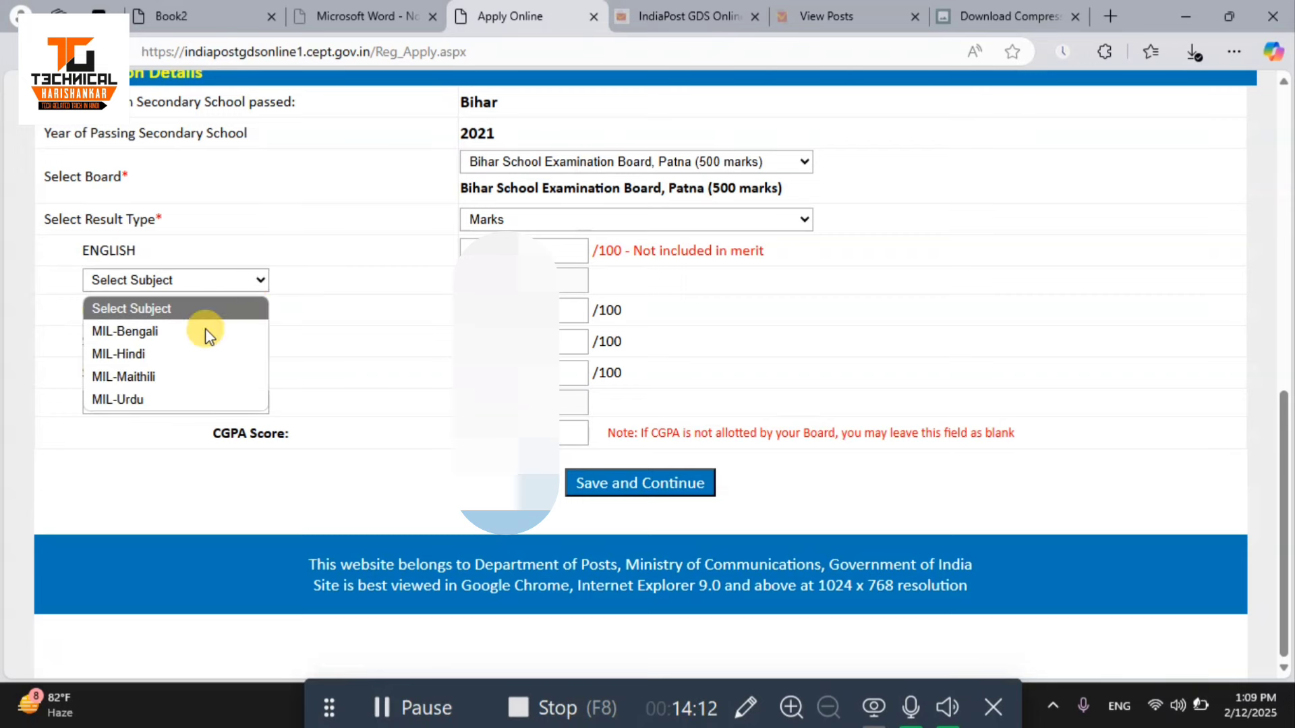
click(252, 283)
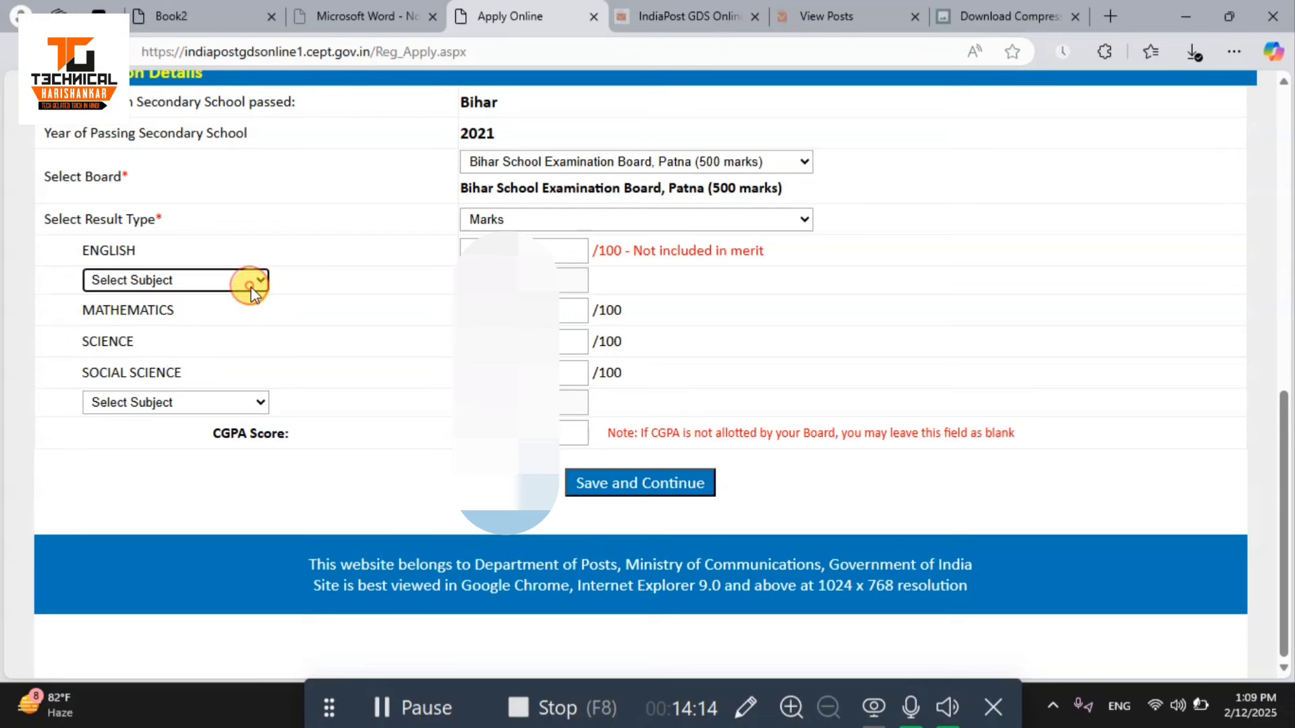
click(189, 402)
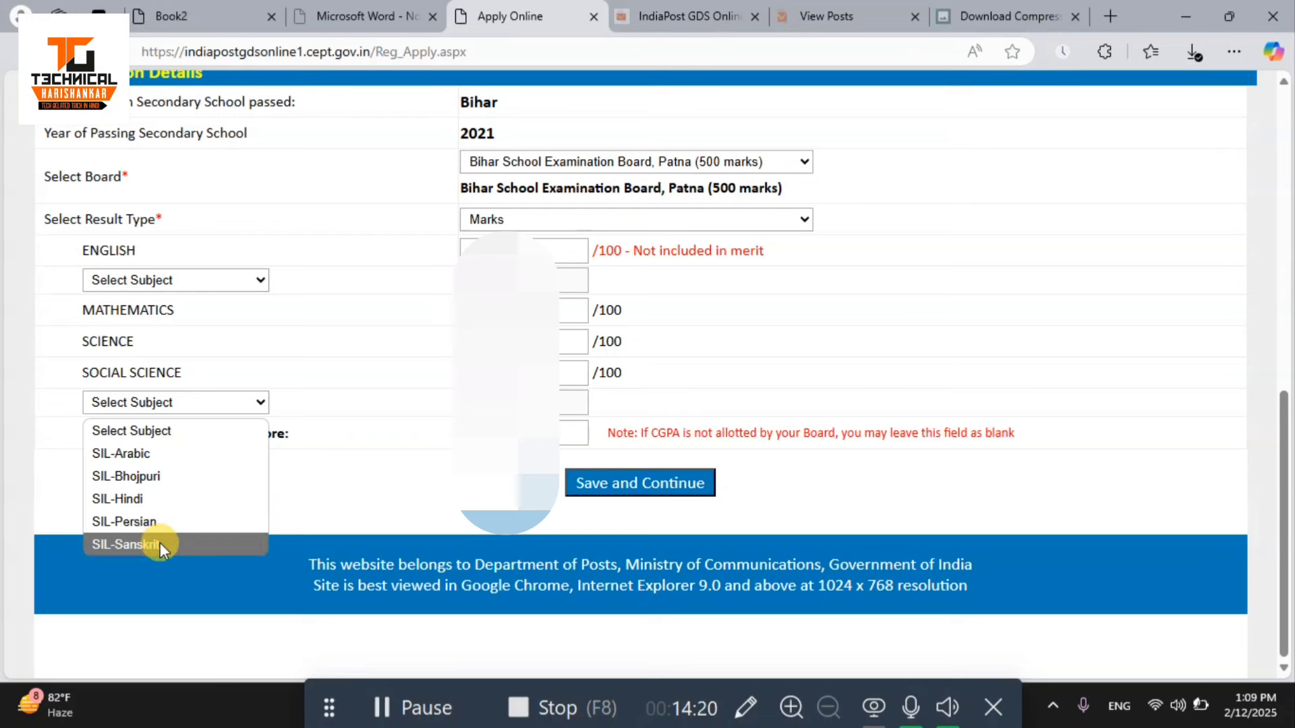
- Select MIL-Hindi as the first language and enter the English, Hindi, Mathematics and Science marks
click(543, 248)
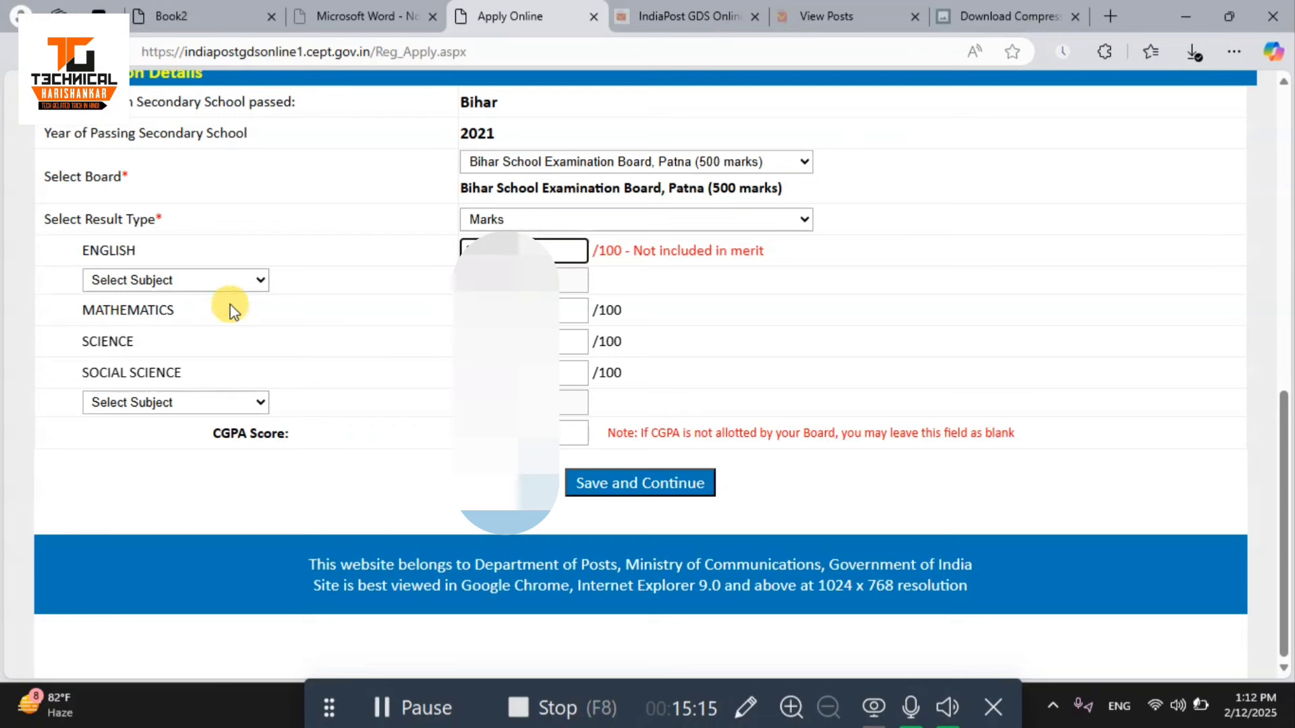
click(202, 280)
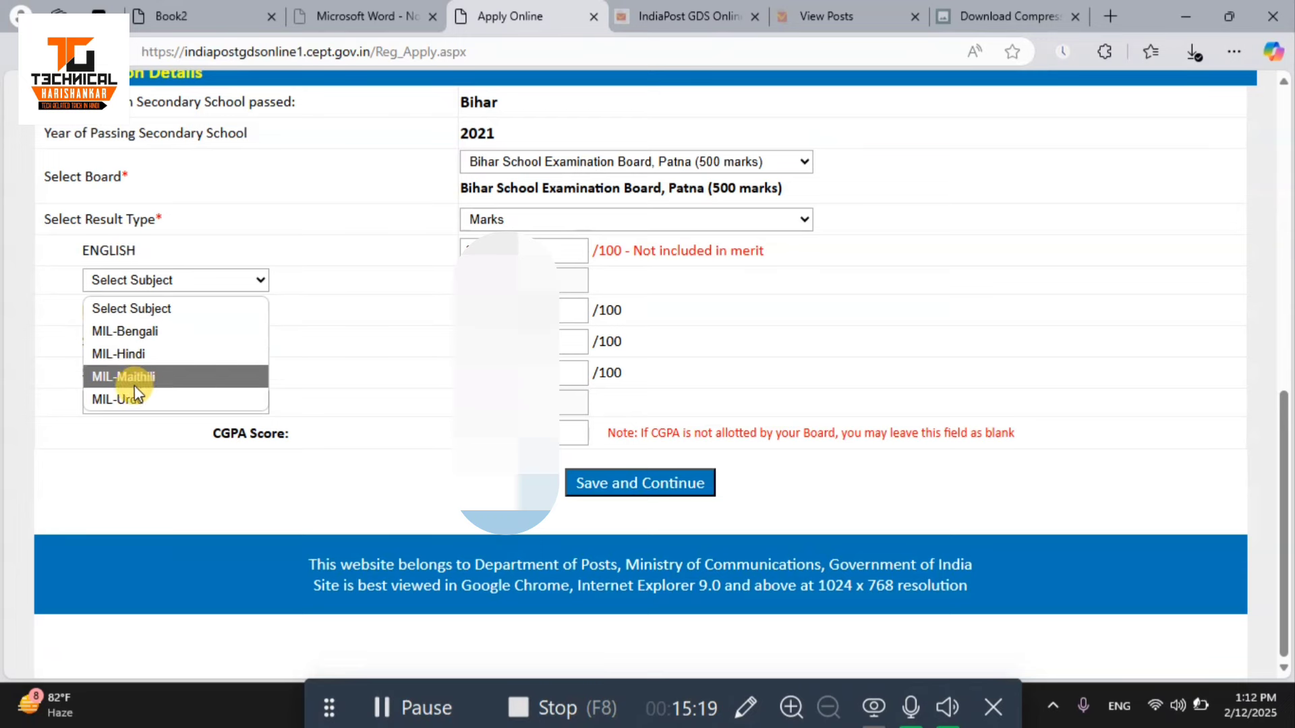
click(126, 354)
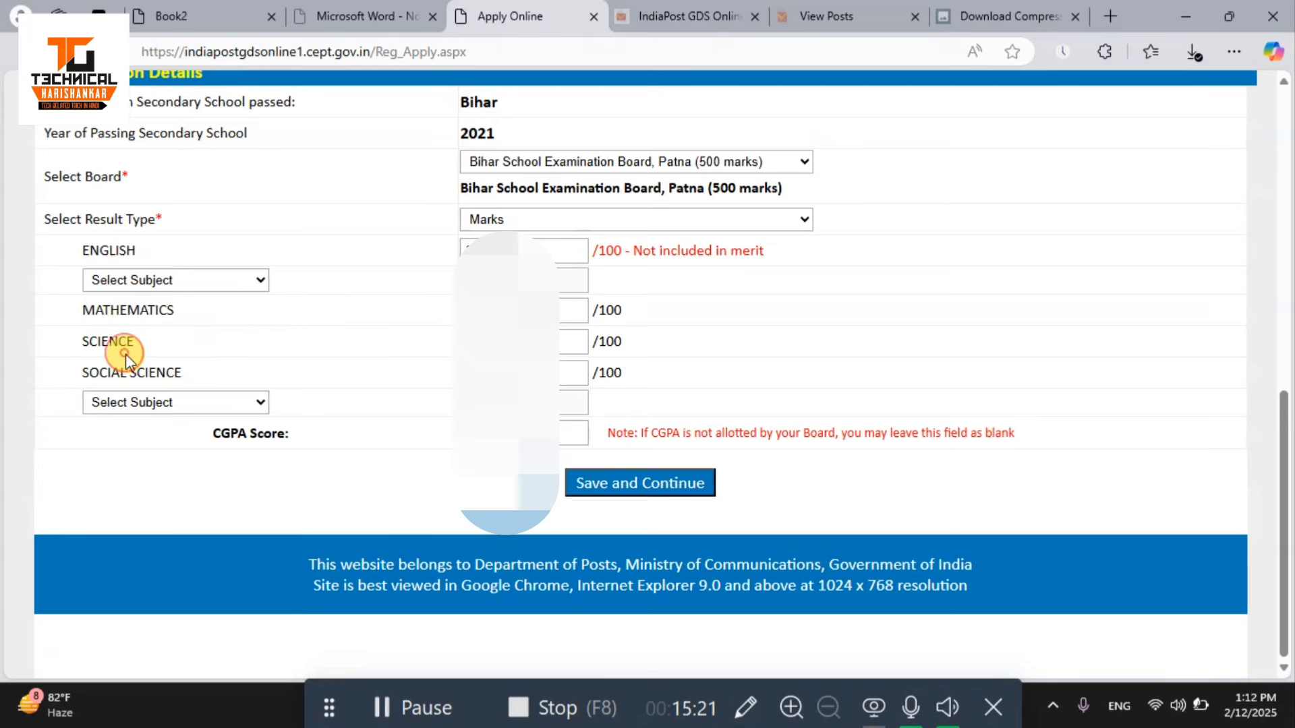
click(534, 278)
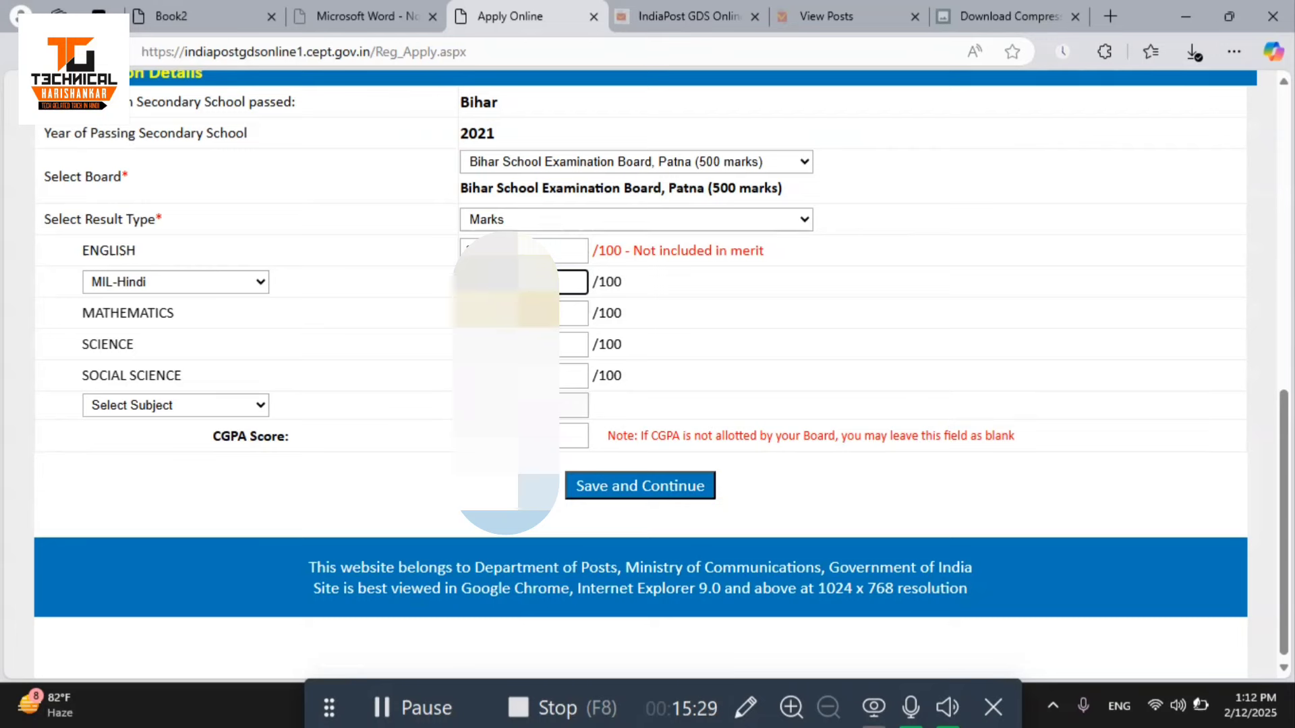
key(Tab)
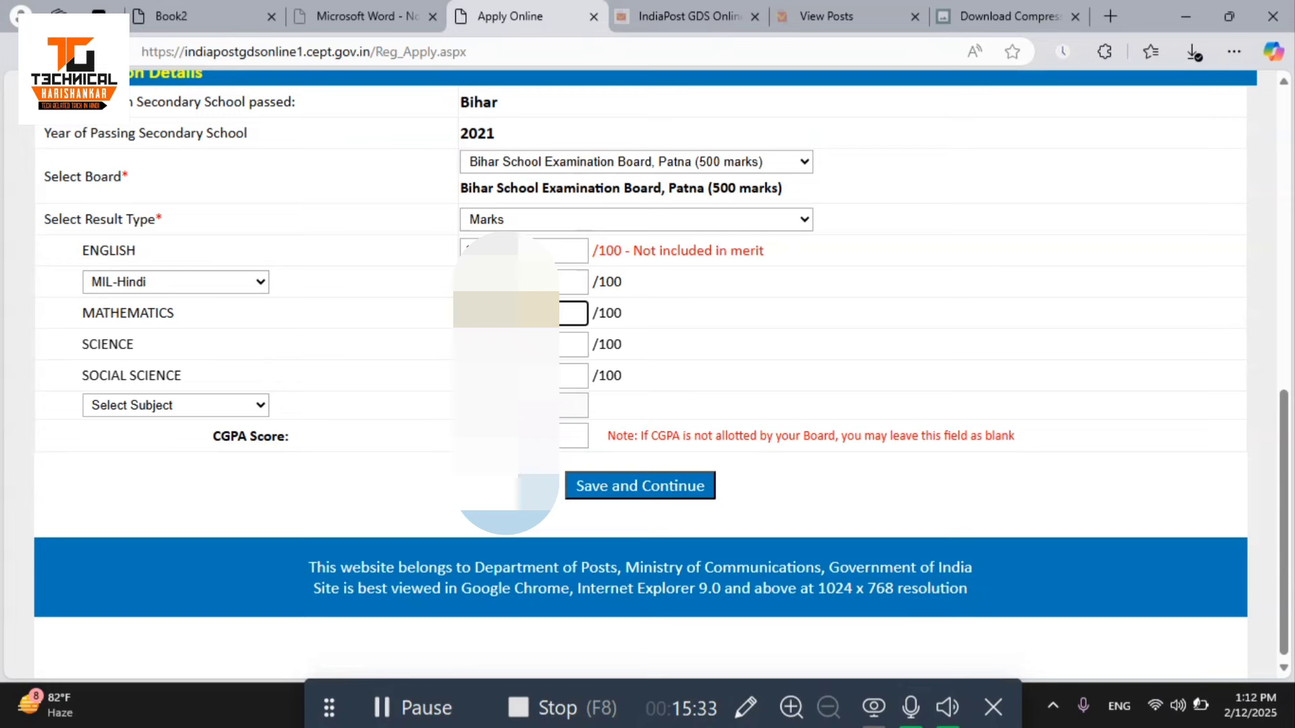
key(Tab)
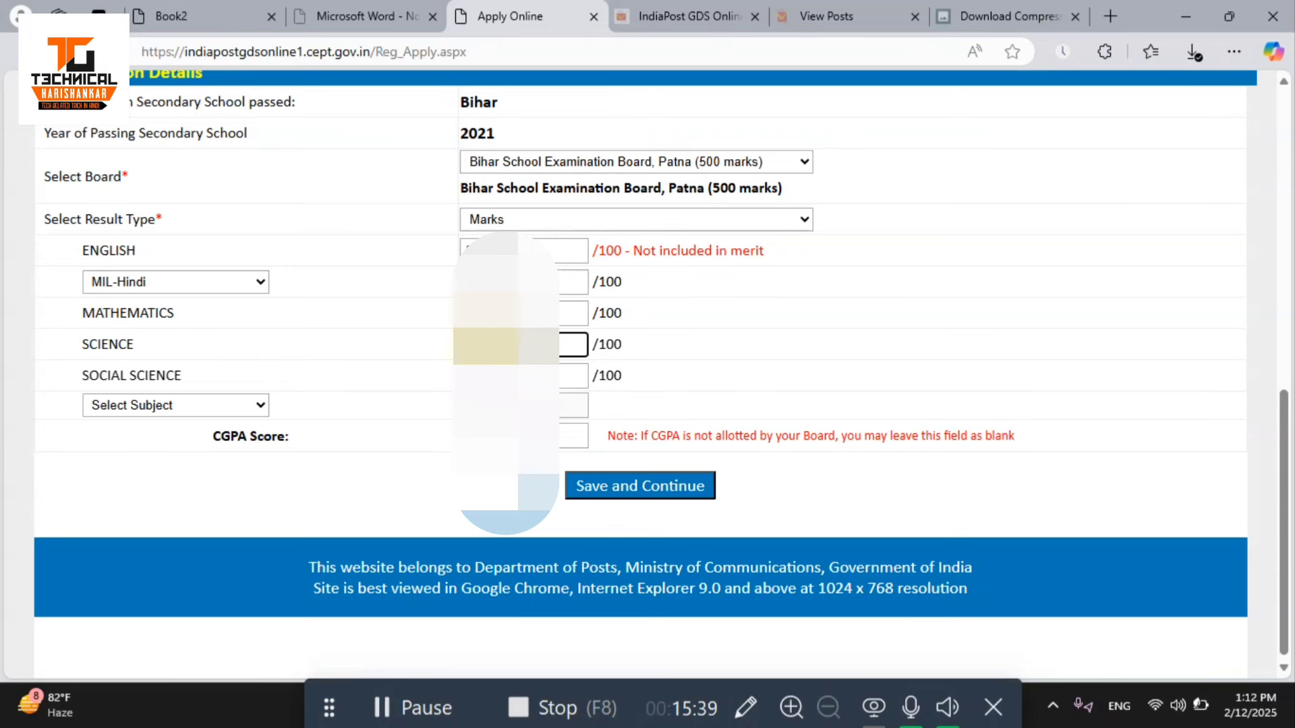
key(Tab)
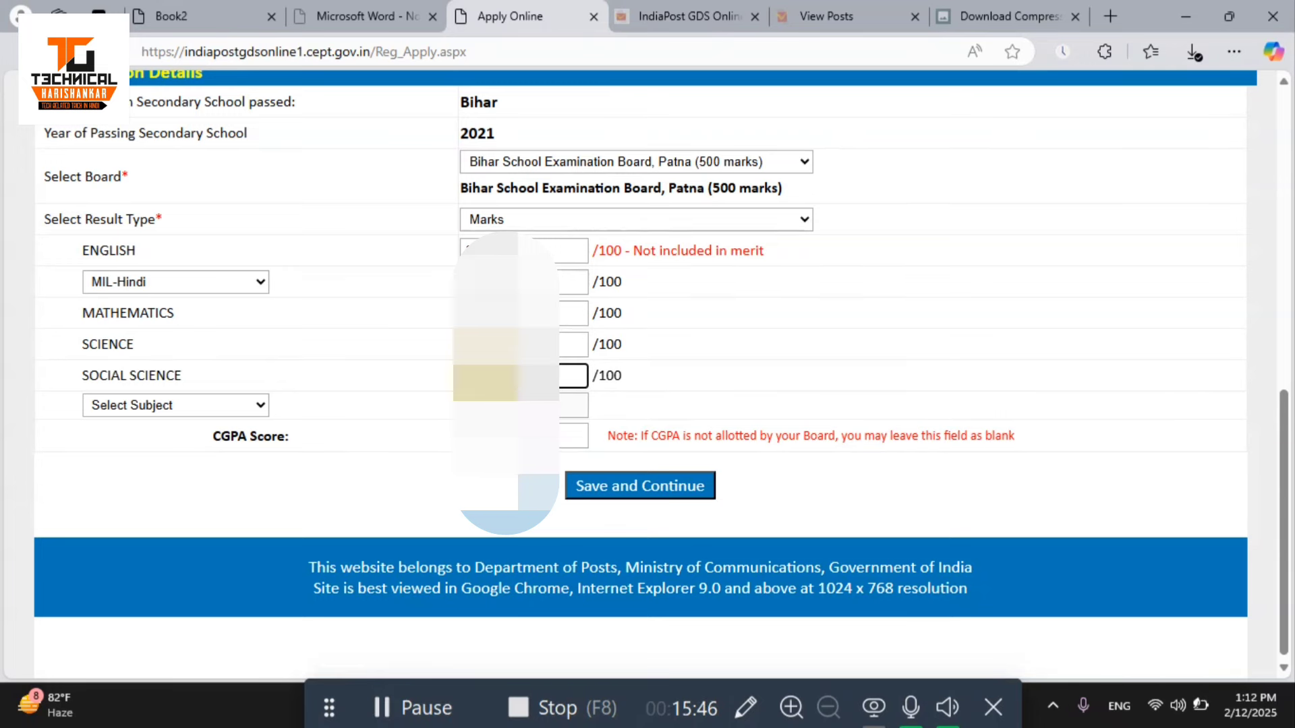
- Select SIL-Sanskrit as the second language, enter its marks, and save the qualification details
click(165, 407)
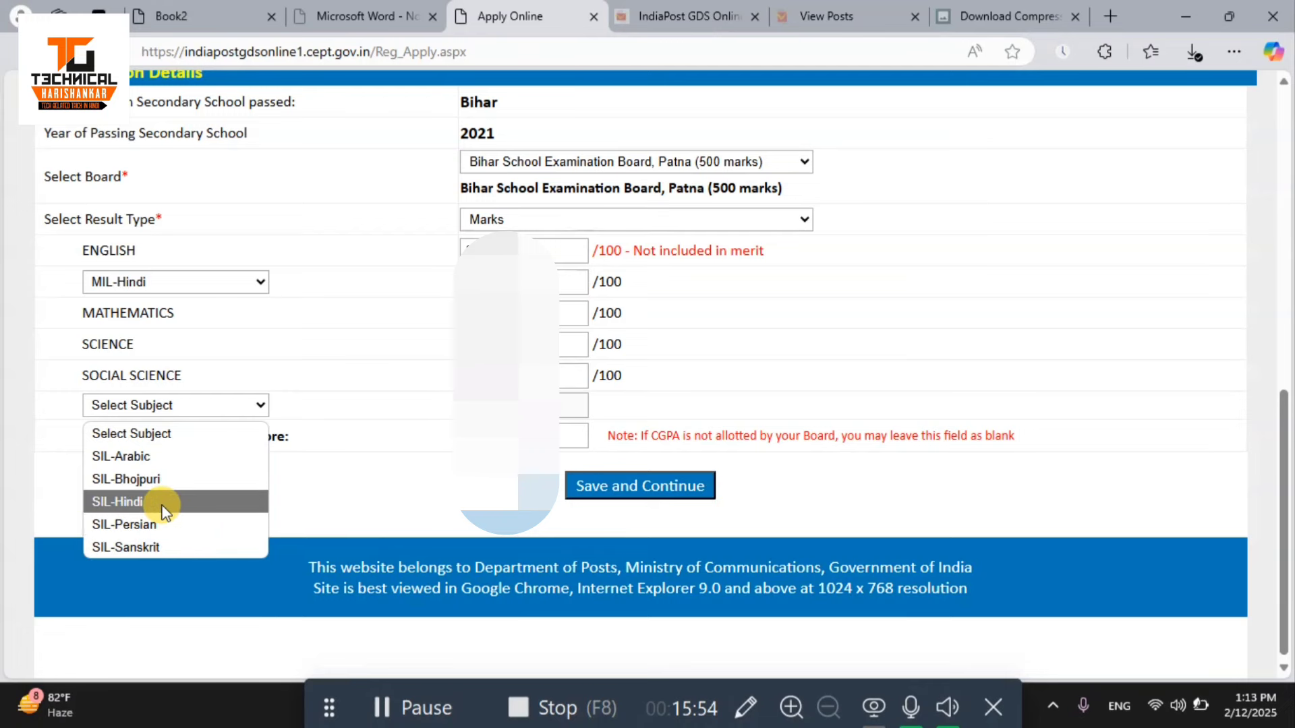
click(154, 549)
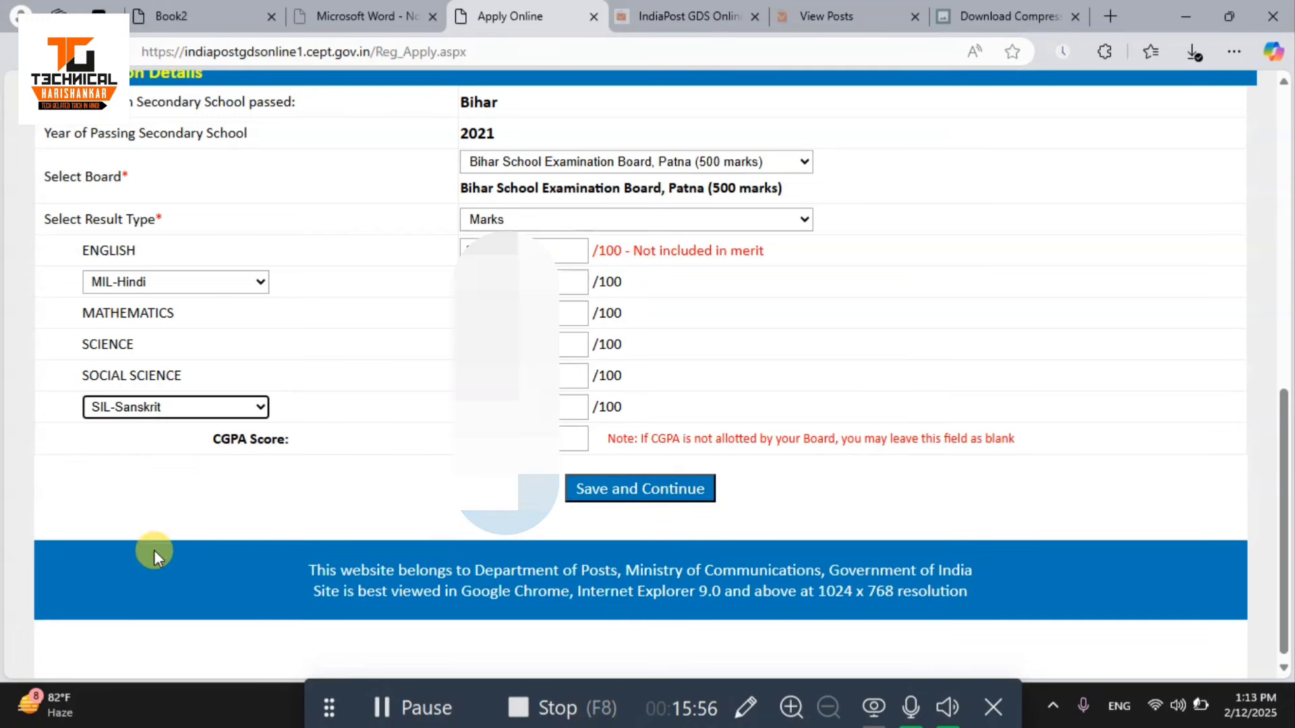
click(564, 409)
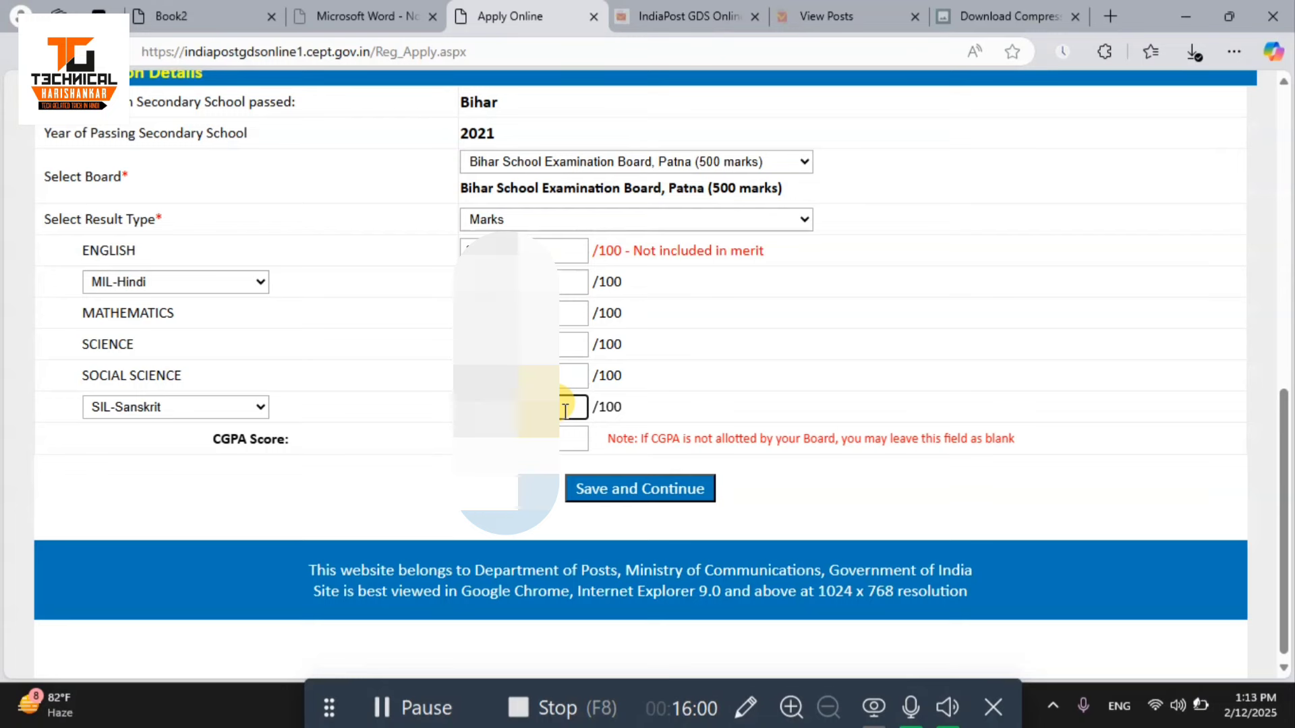
click(405, 466)
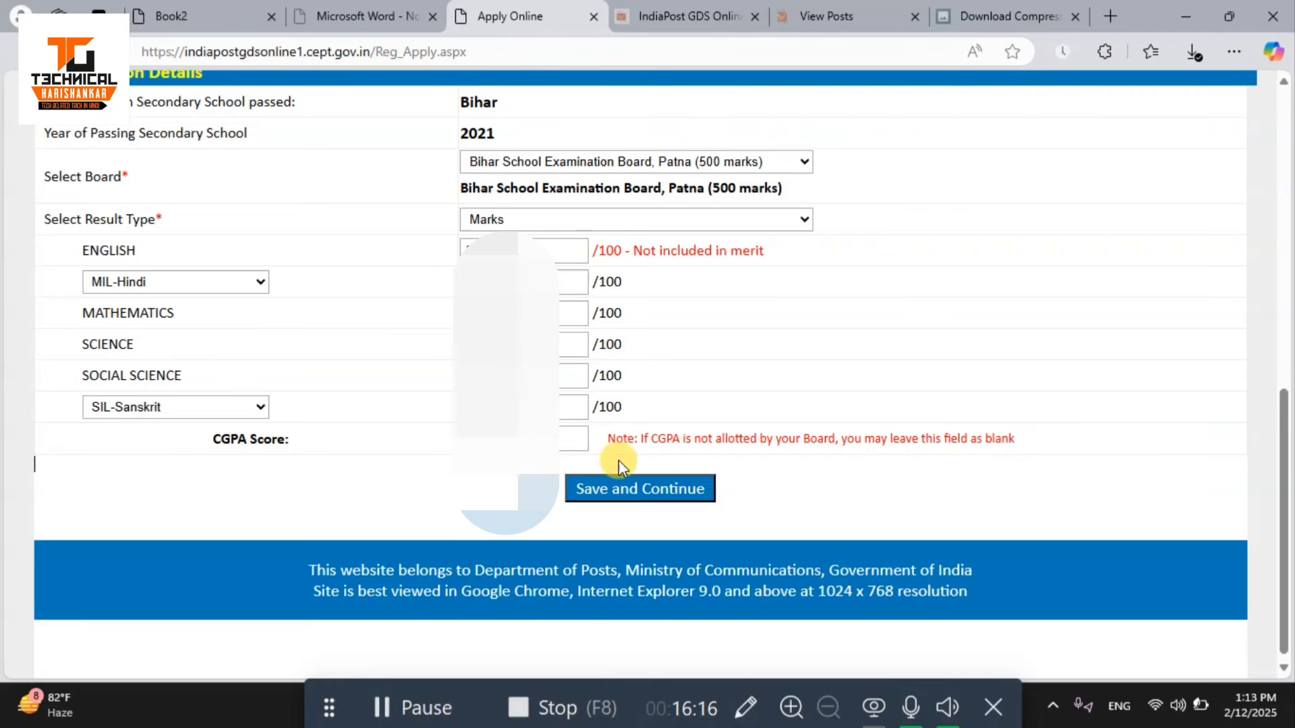
click(646, 492)
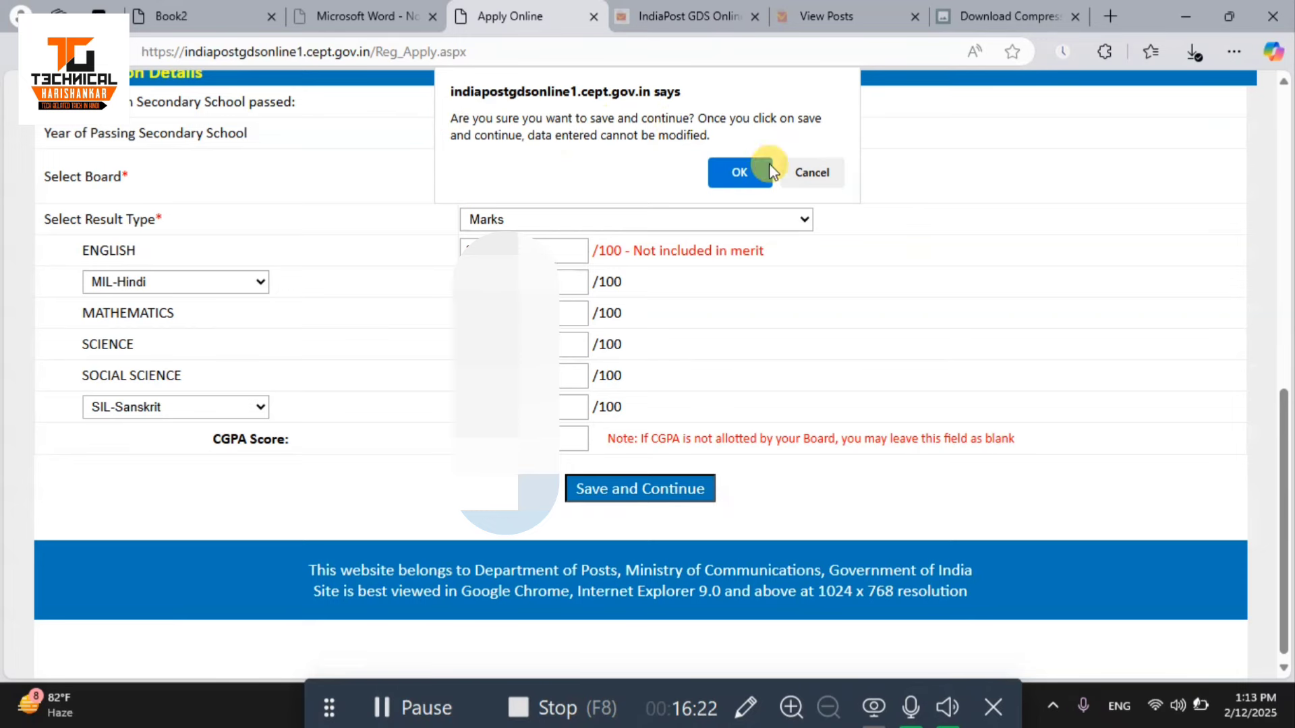
click(813, 178)
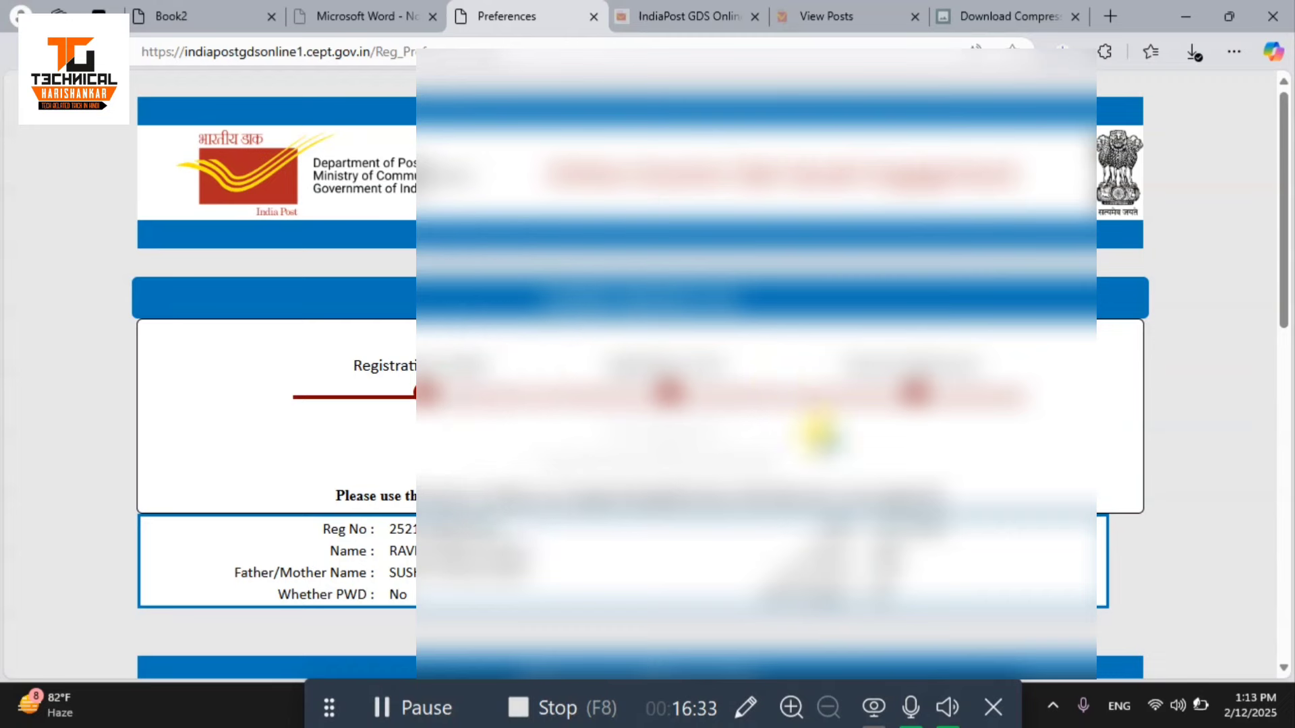
- Leave the Bihar division list unselected and switch to the Final_Post_Consolidation PDF tab
scroll(819, 432, down, 5)
scroll(818, 437, down, 4)
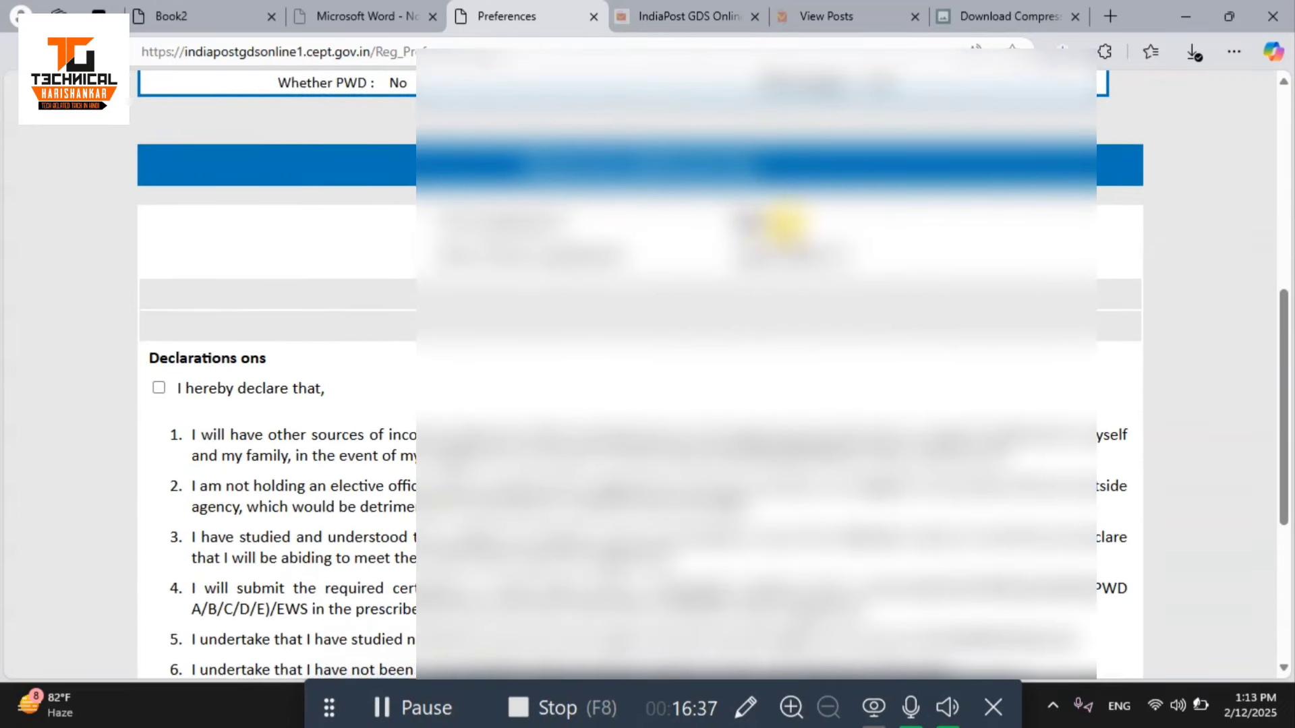
click(770, 255)
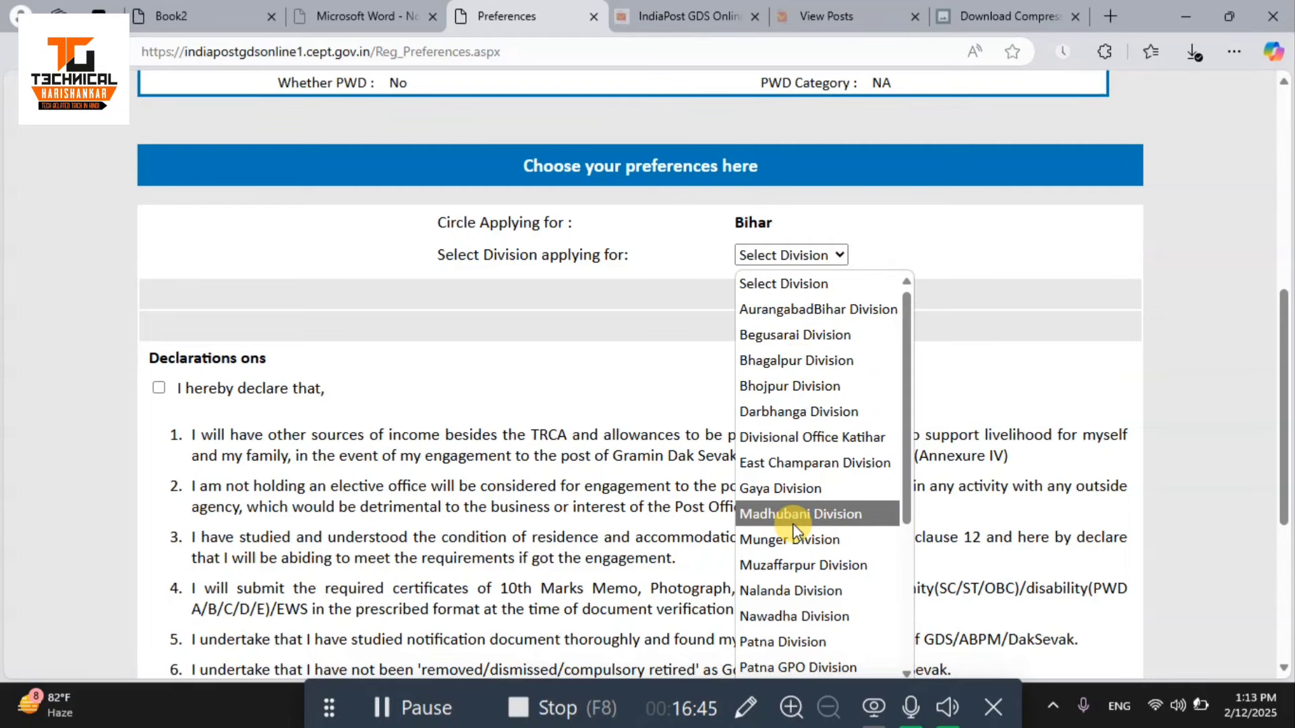
scroll(792, 524, down, 4)
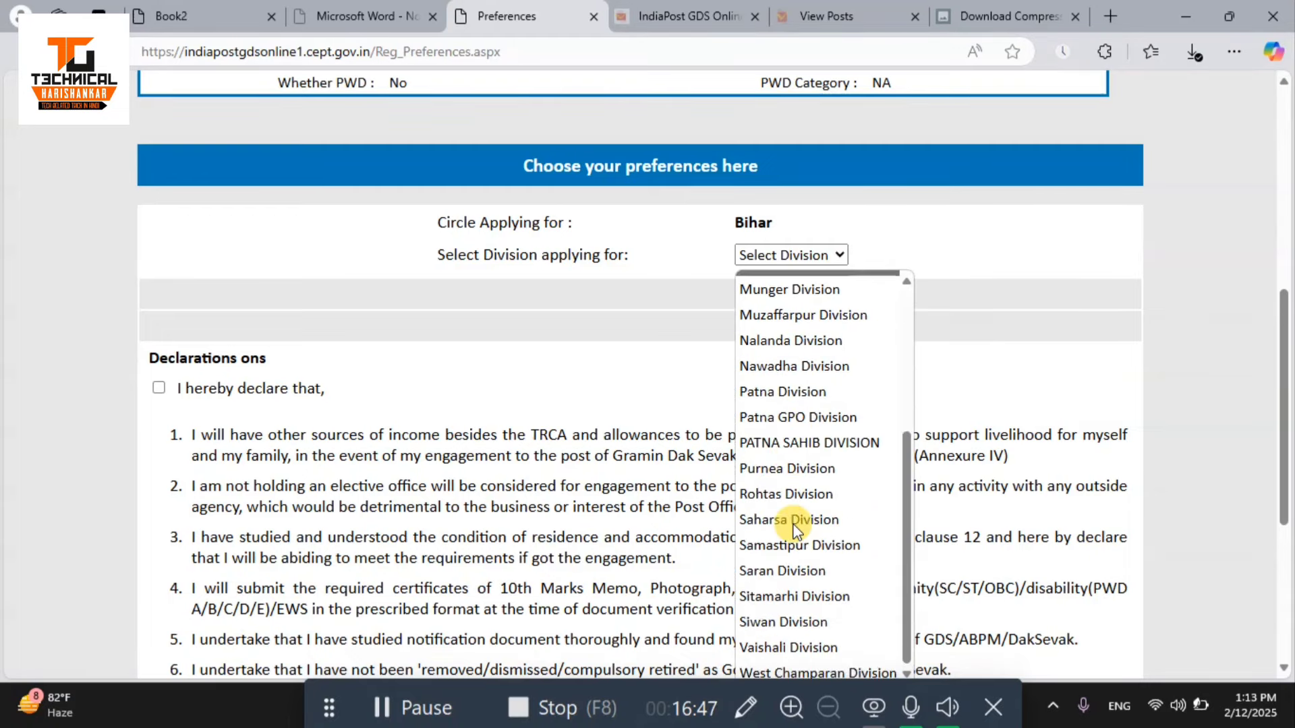
scroll(789, 491, up, 4)
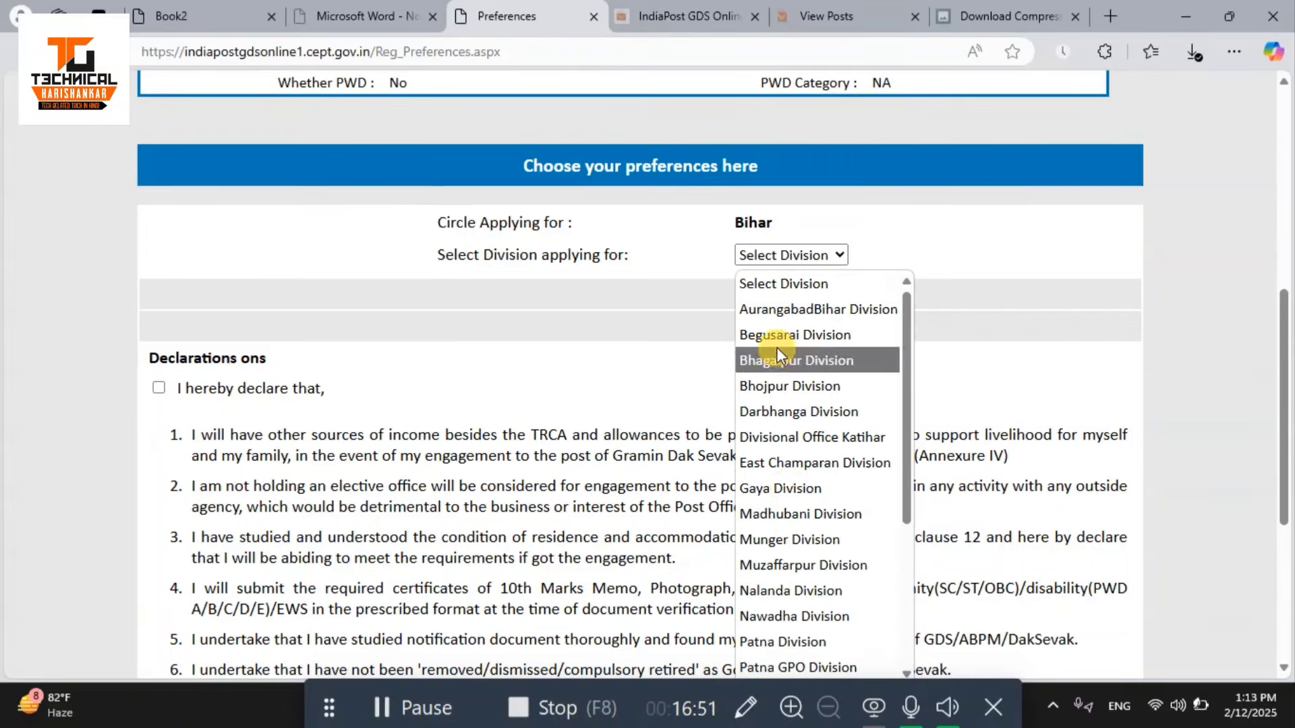
click(661, 354)
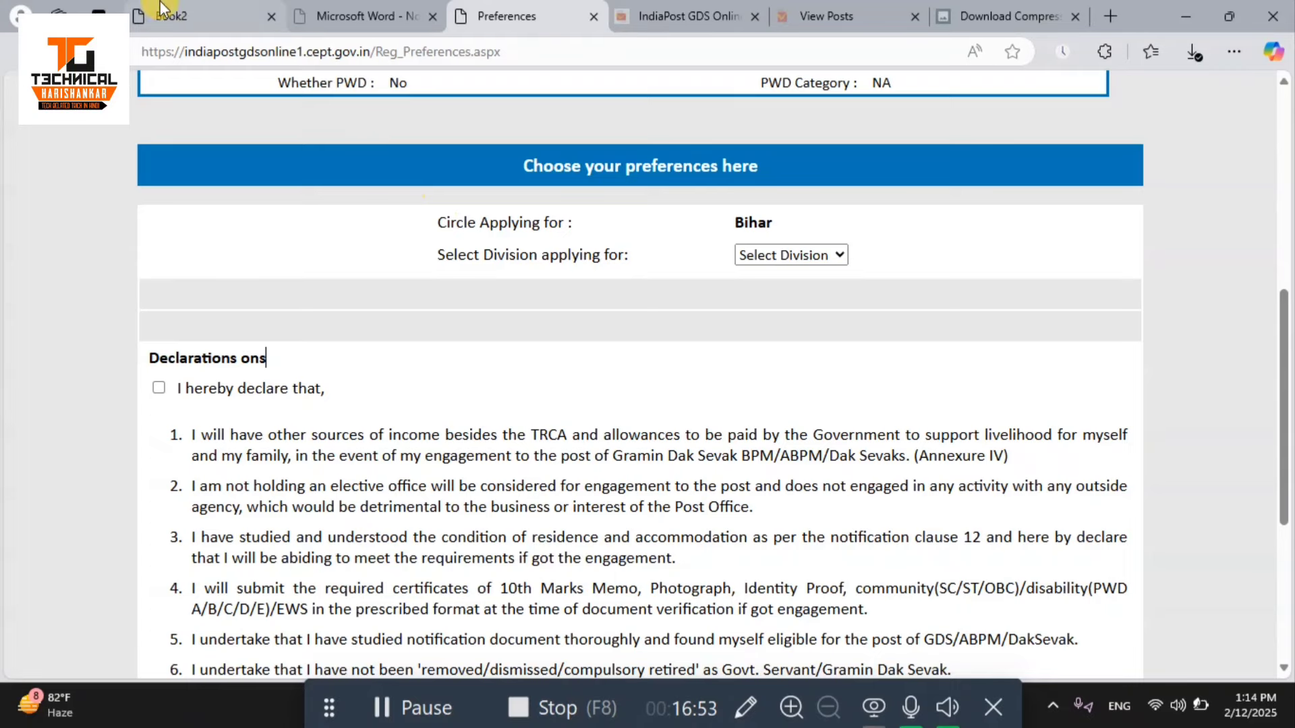
click(196, 17)
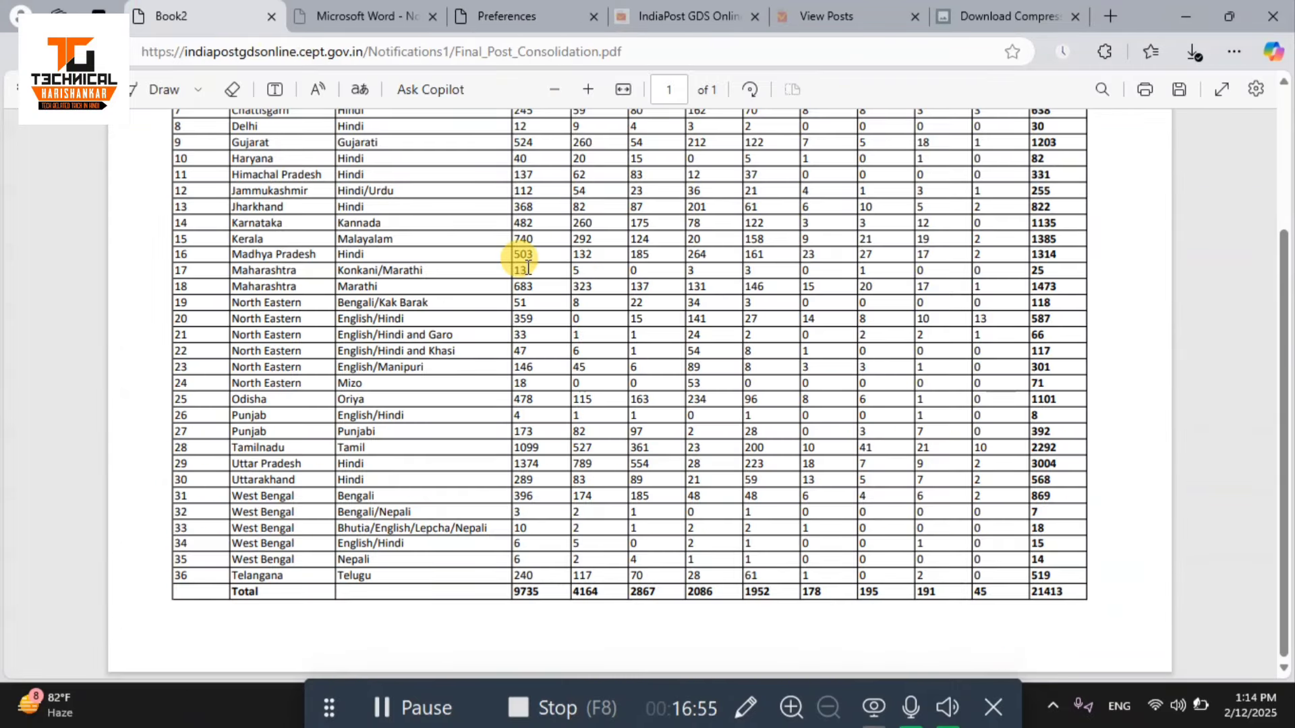
scroll(528, 268, up, 2)
scroll(528, 264, up, 2)
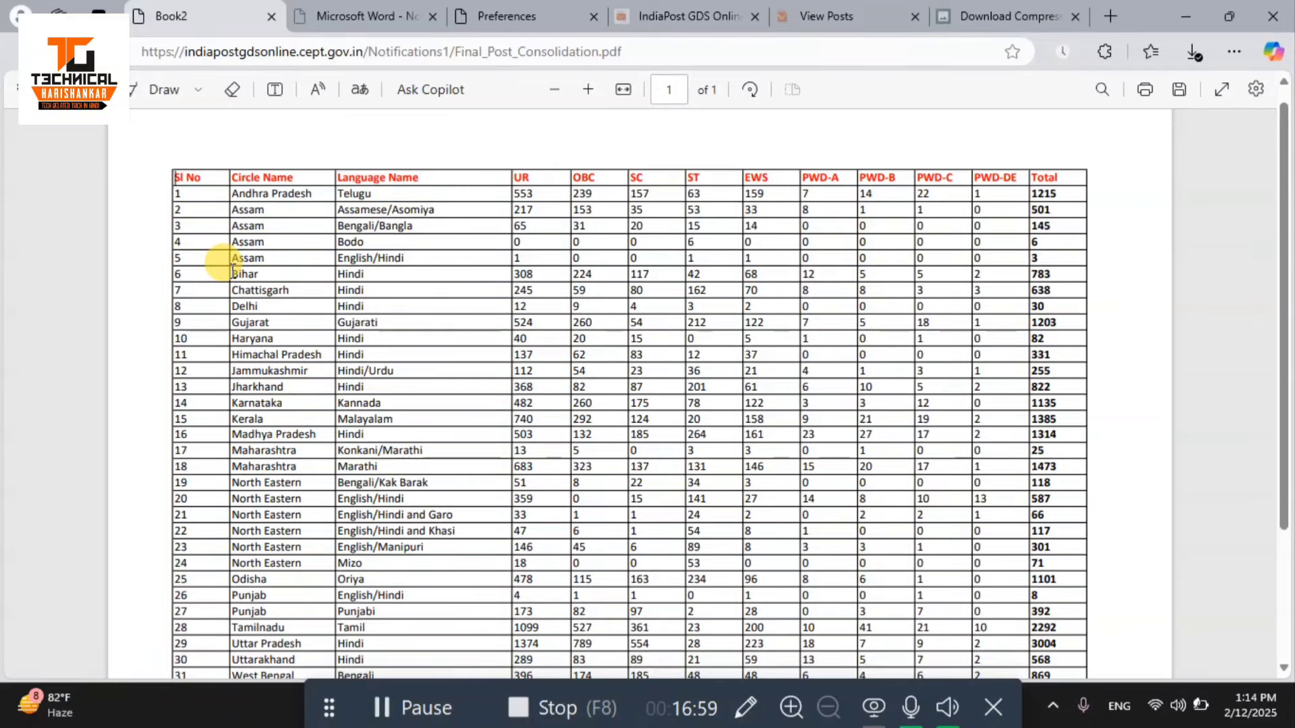
drag(227, 267, 288, 278)
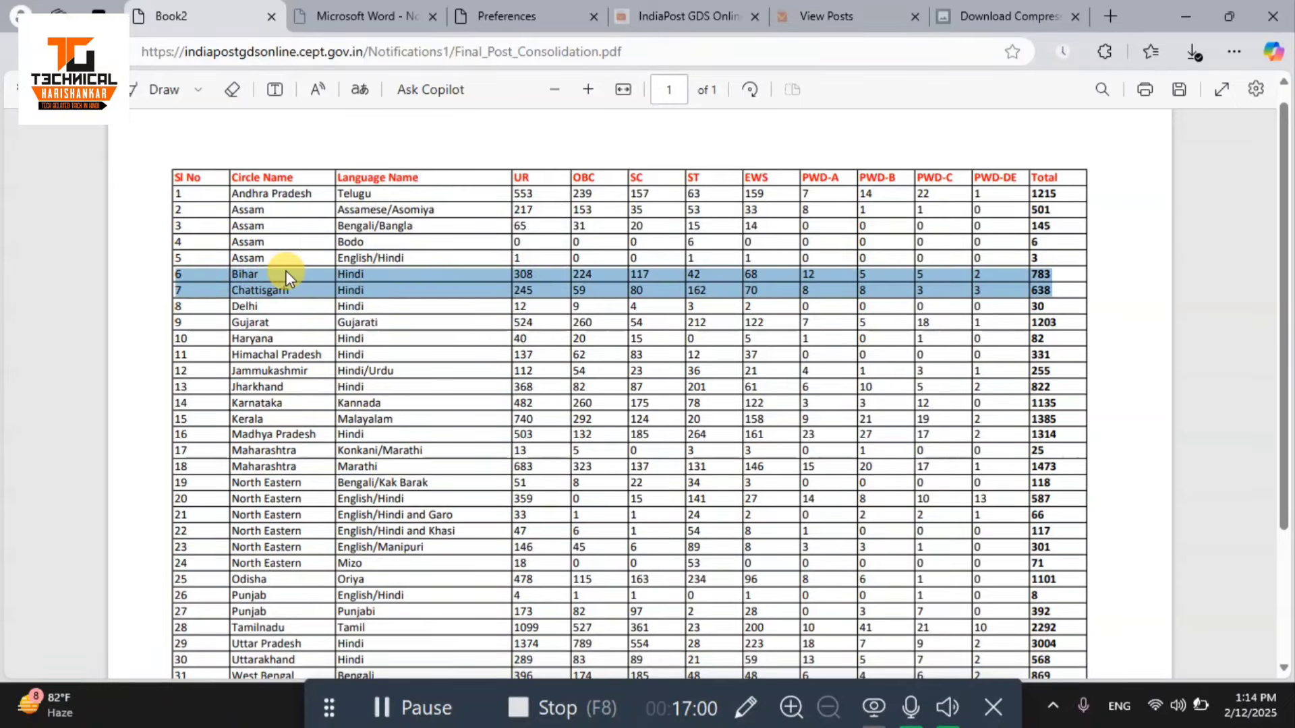
click(667, 272)
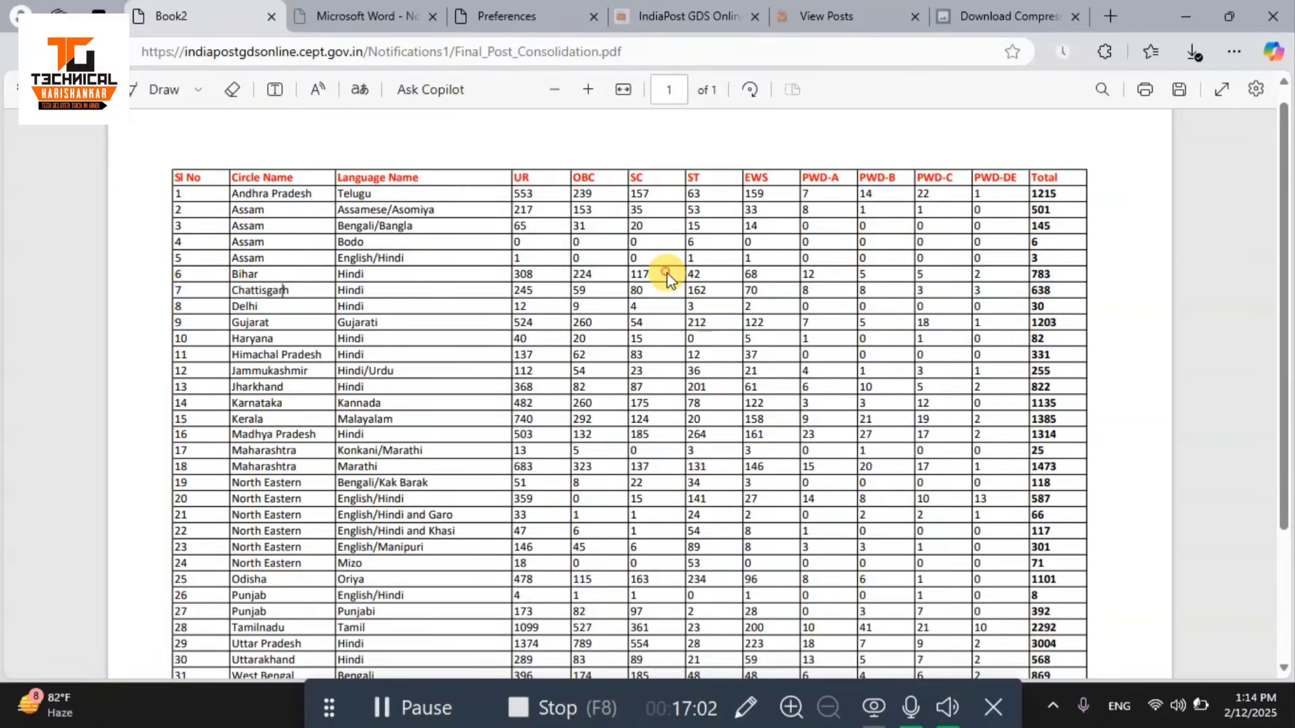
click(659, 8)
- Open the Bihar circle's divisions and view the posts listed for Begusarai
mouse_move(703, 320)
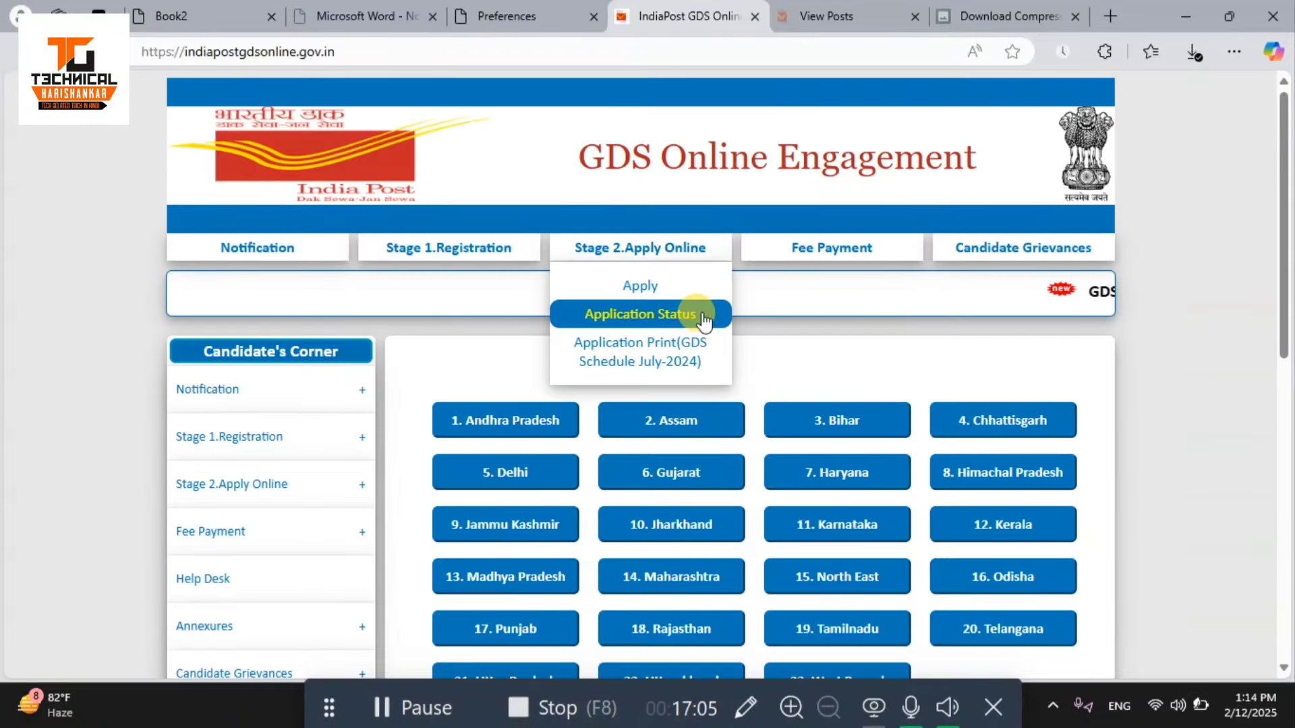
click(868, 422)
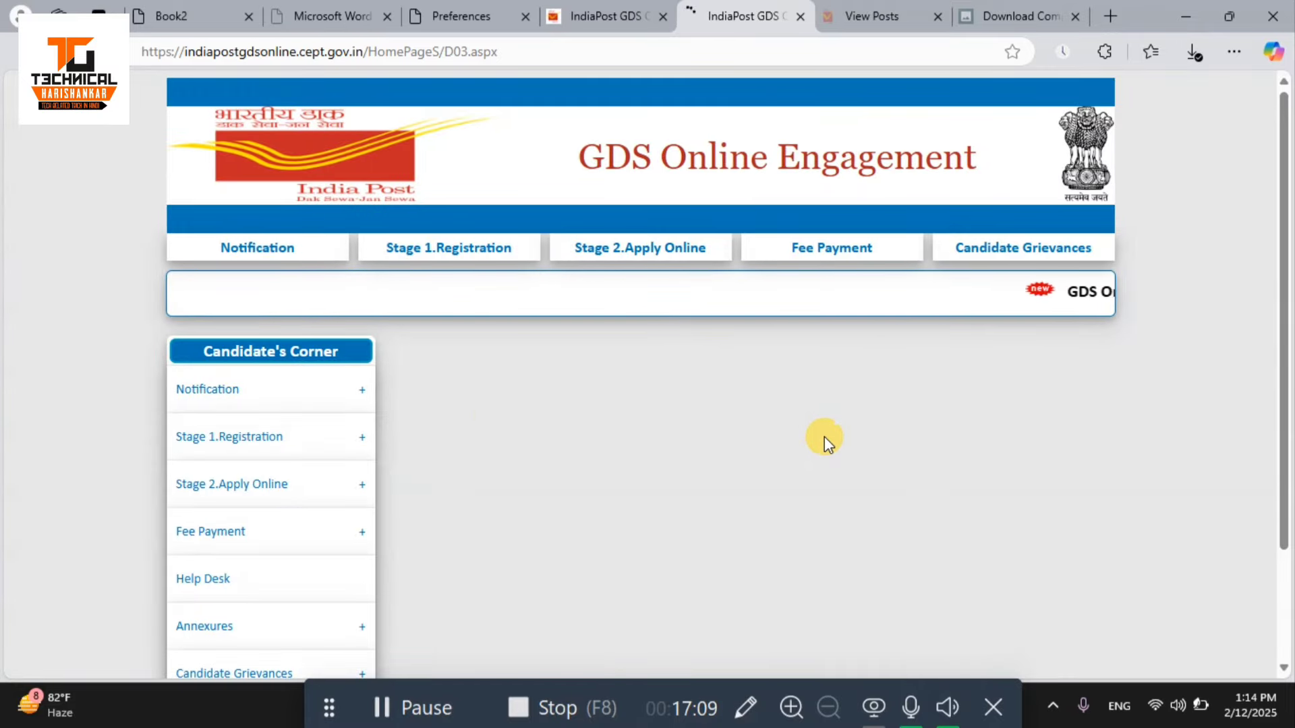
scroll(824, 436, down, 3)
scroll(824, 435, down, 1)
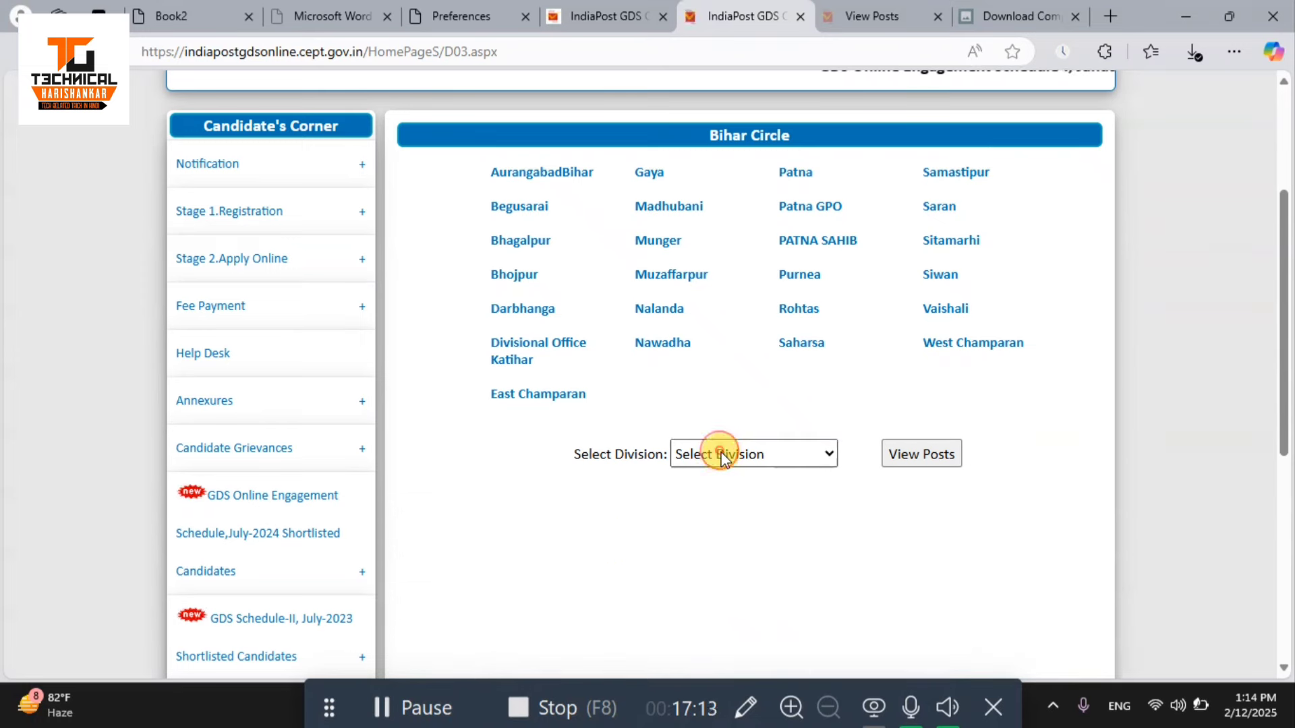
click(718, 455)
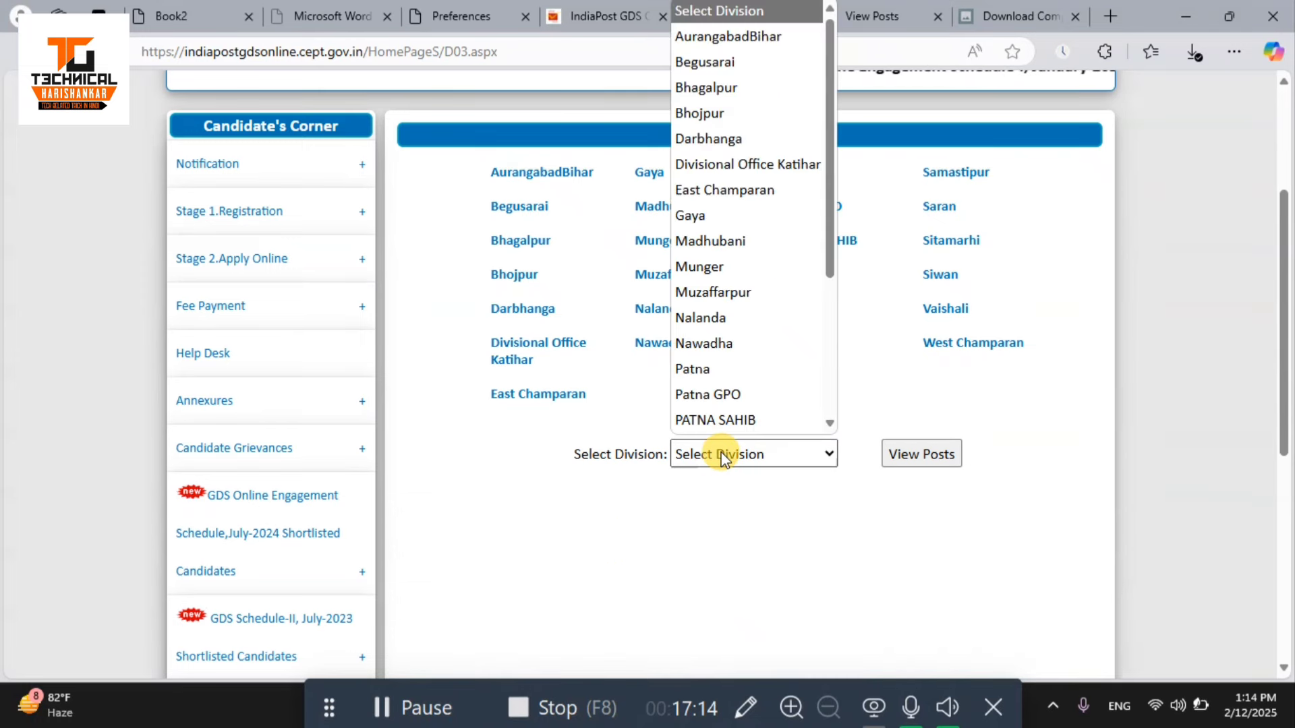
click(713, 69)
click(922, 453)
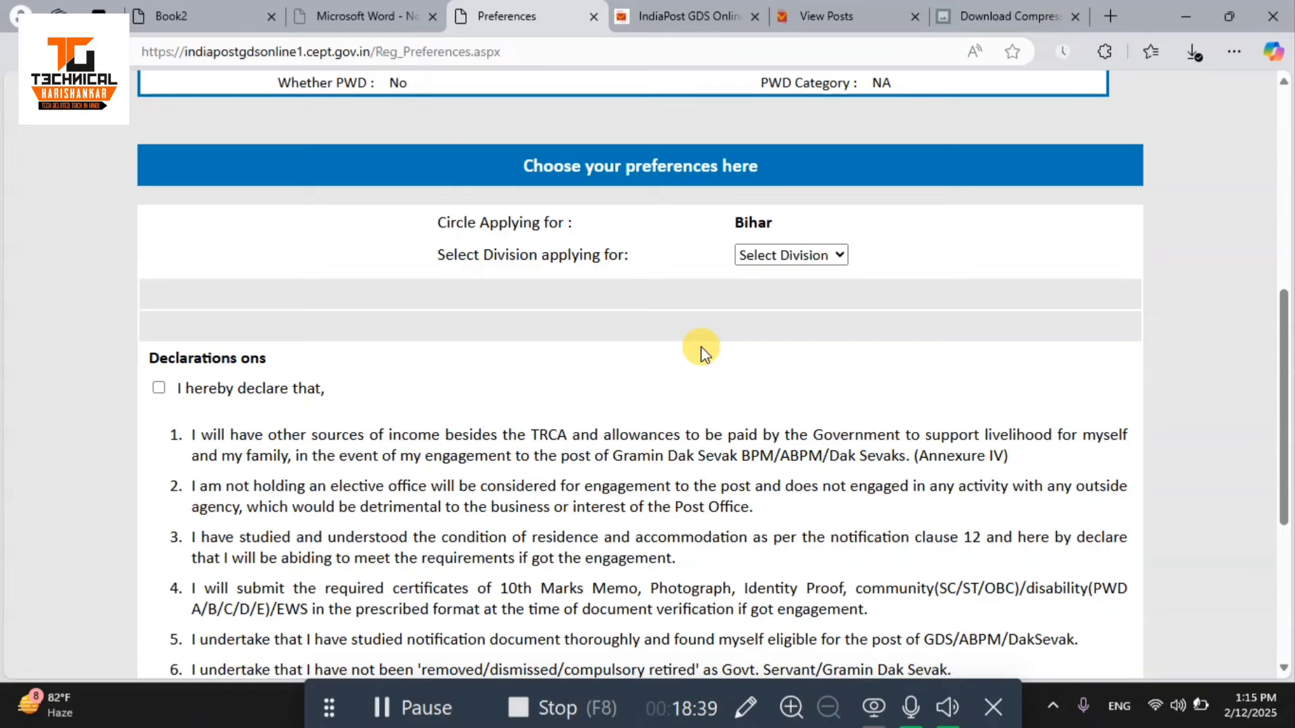
- Choose Bhagalpur Division as the division to apply for
click(770, 263)
click(790, 357)
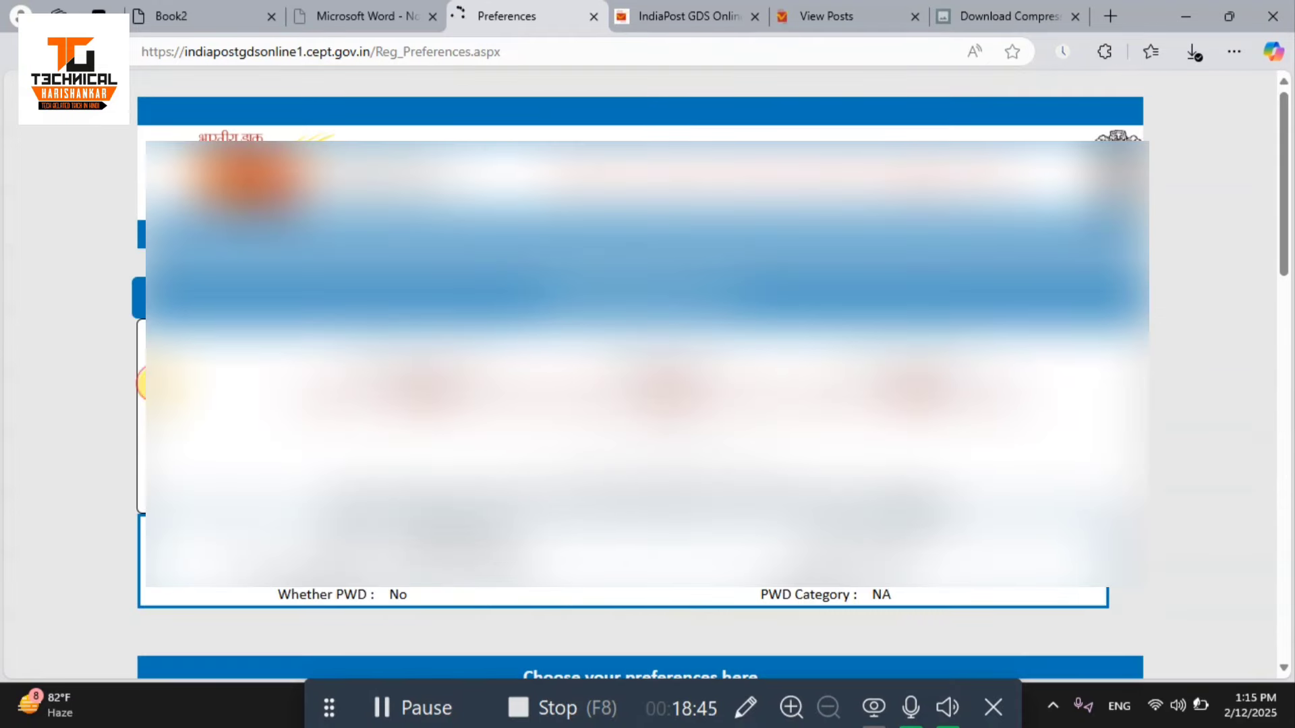
scroll(588, 415, down, 2)
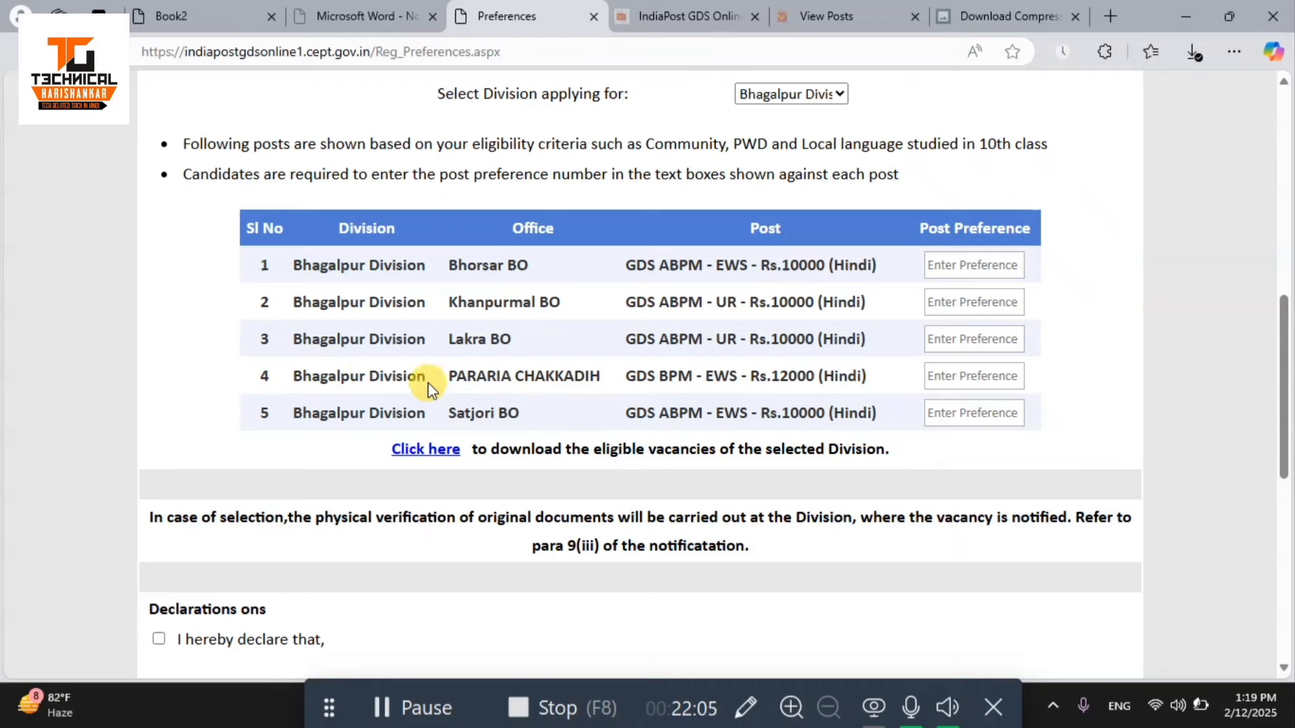
- Rank the posts: PARARIA CHAKKADIH 1, Lakra BO 2, Bhorsar BO 3, Khanpurmal BO 4, Satjori BO 5
click(944, 382)
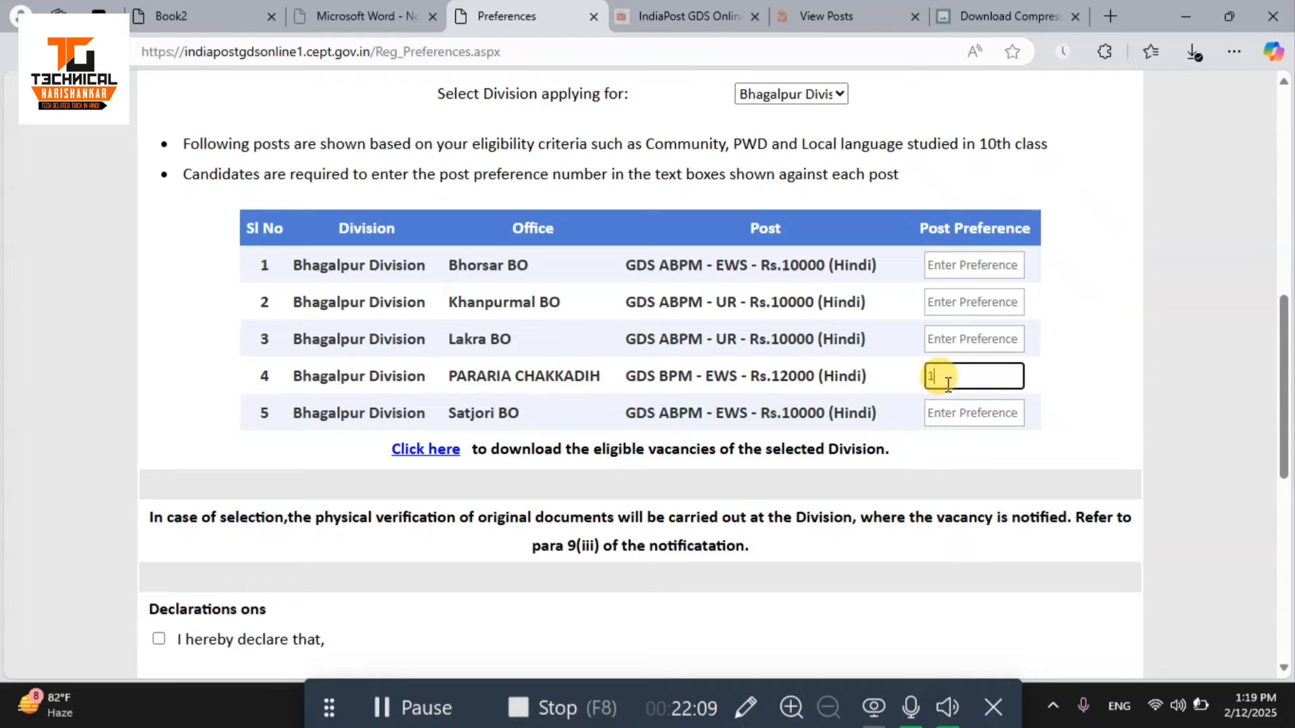
click(938, 332)
text(2)
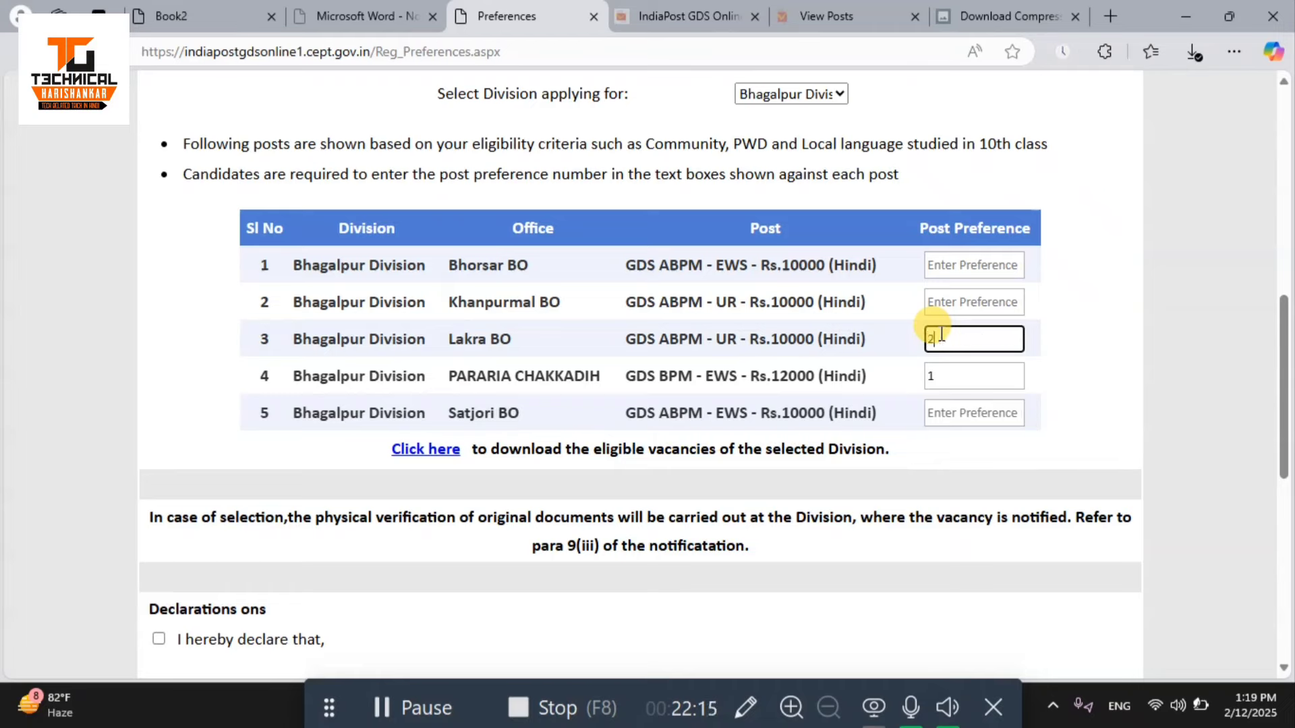
click(946, 267)
text(3)
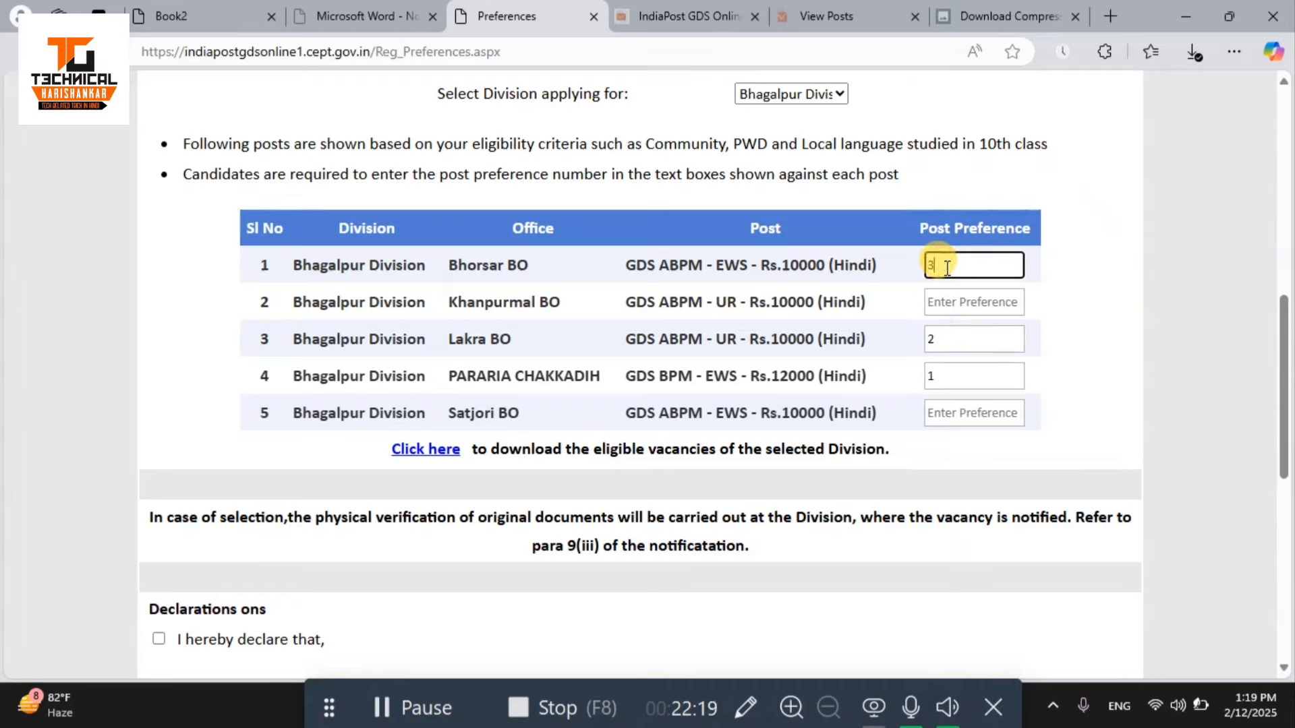
click(946, 309)
text(4)
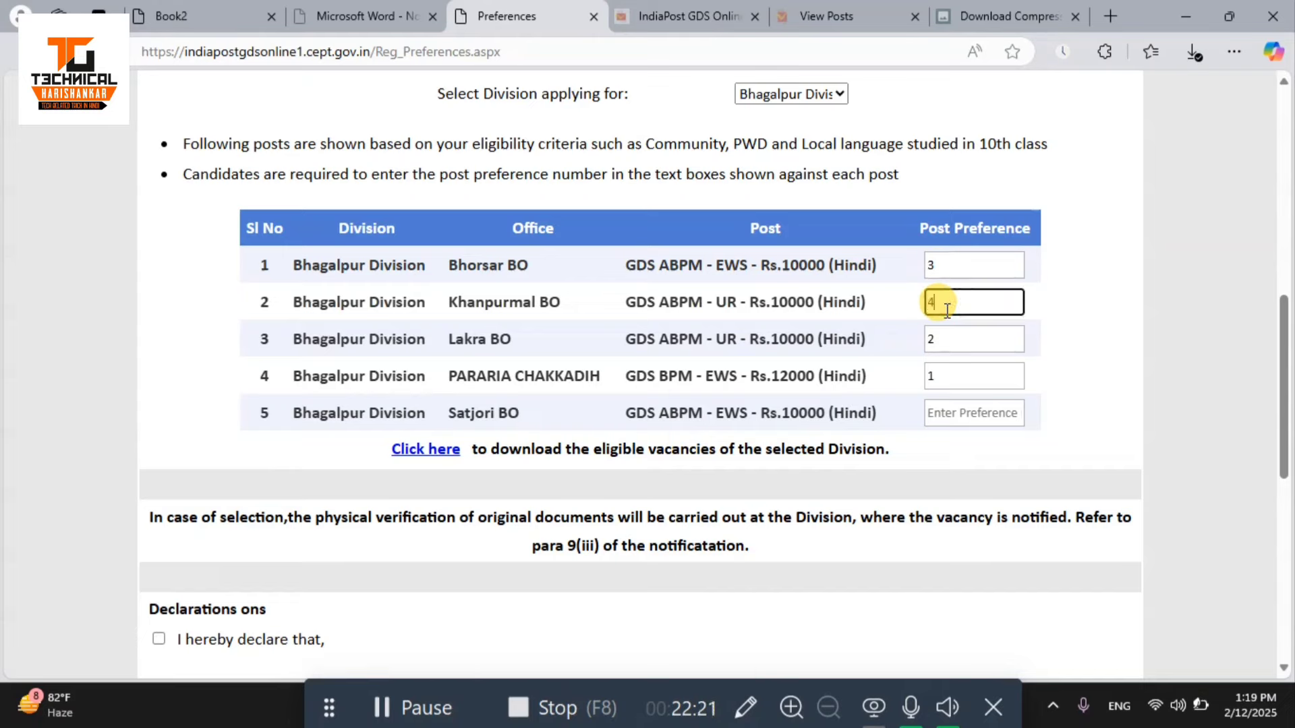
click(966, 421)
text(5)
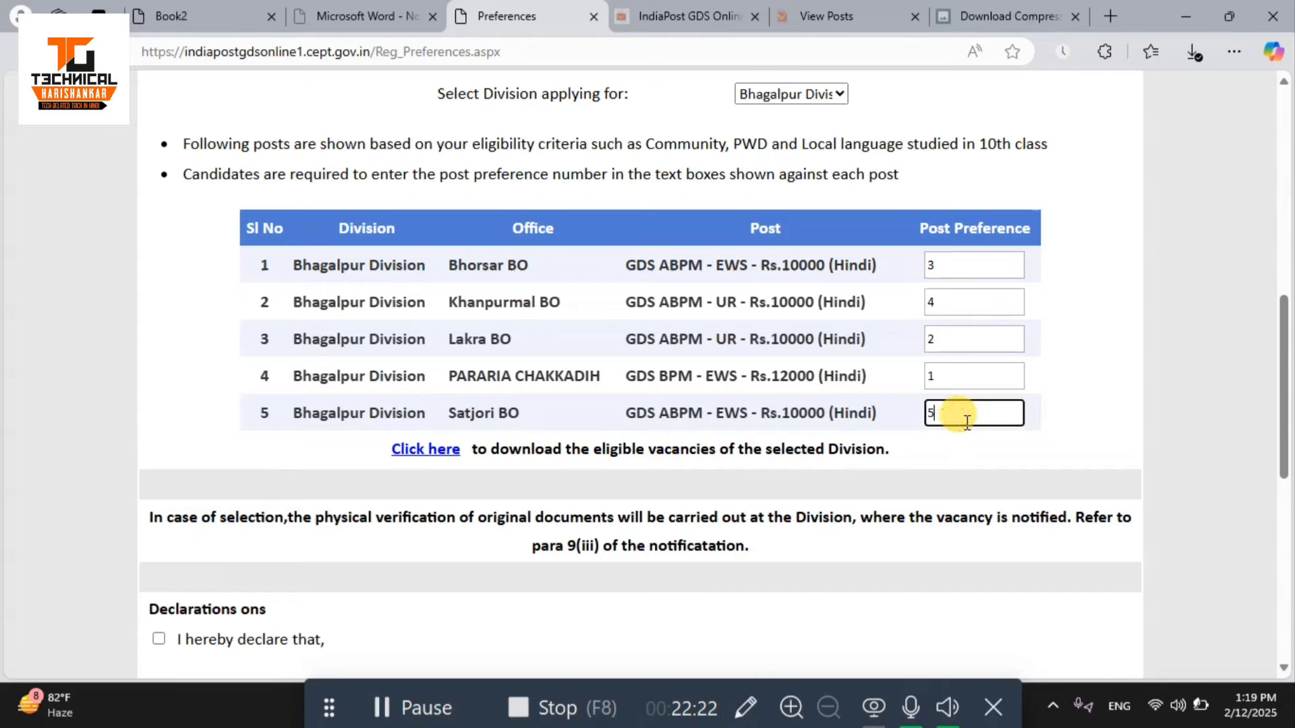
click(877, 461)
- Tick 'I hereby declare that', submit with Save & Proceed, and confirm both dialogs
scroll(878, 461, down, 6)
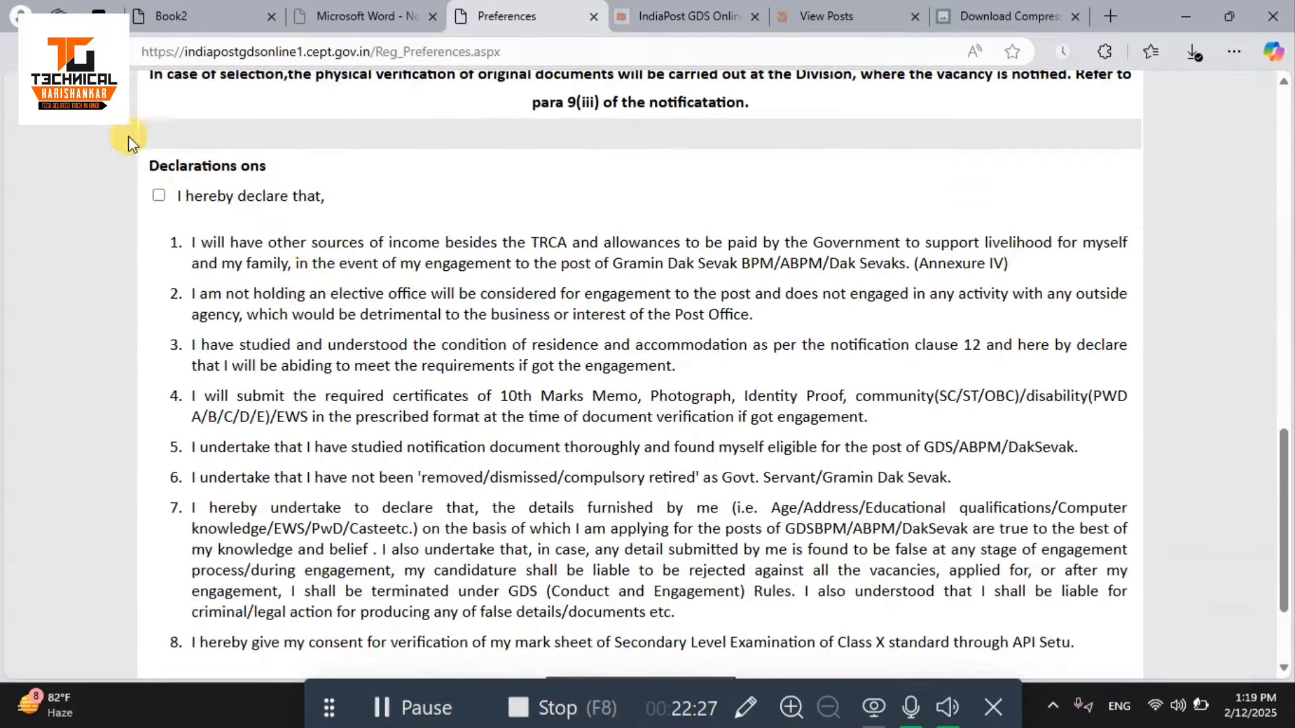
click(158, 197)
scroll(606, 257, down, 2)
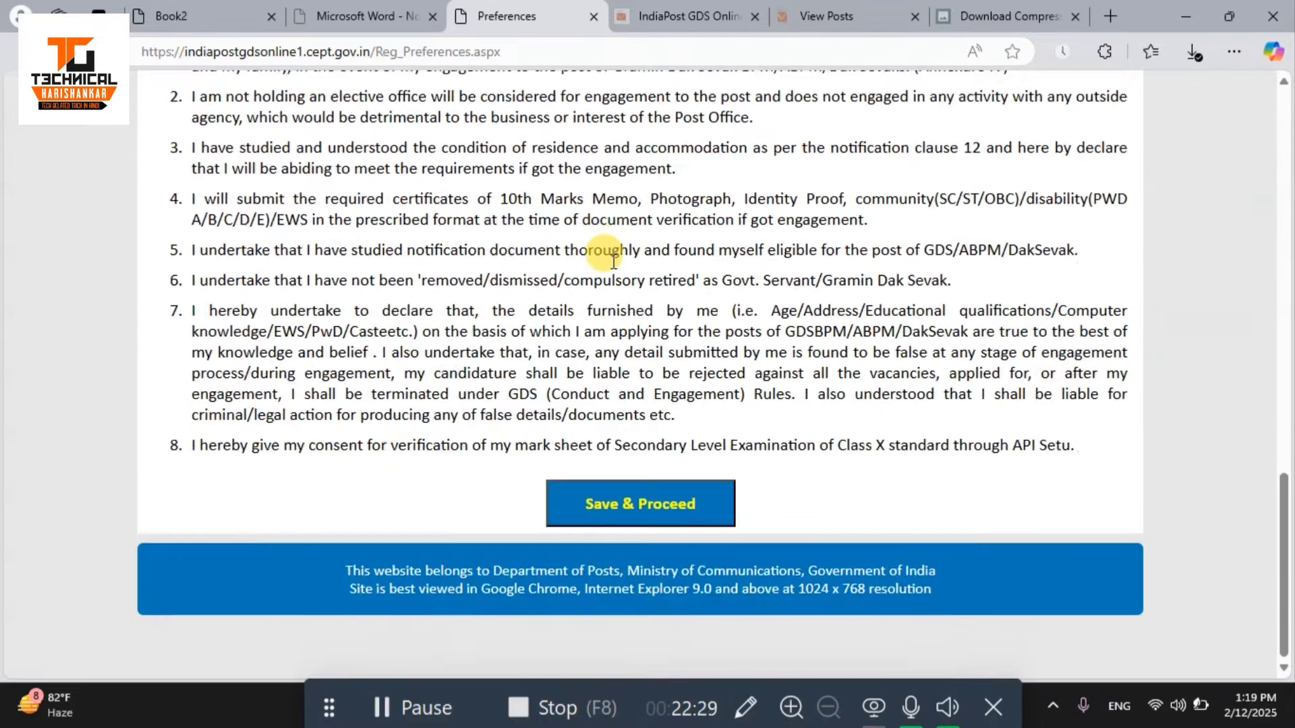
click(660, 553)
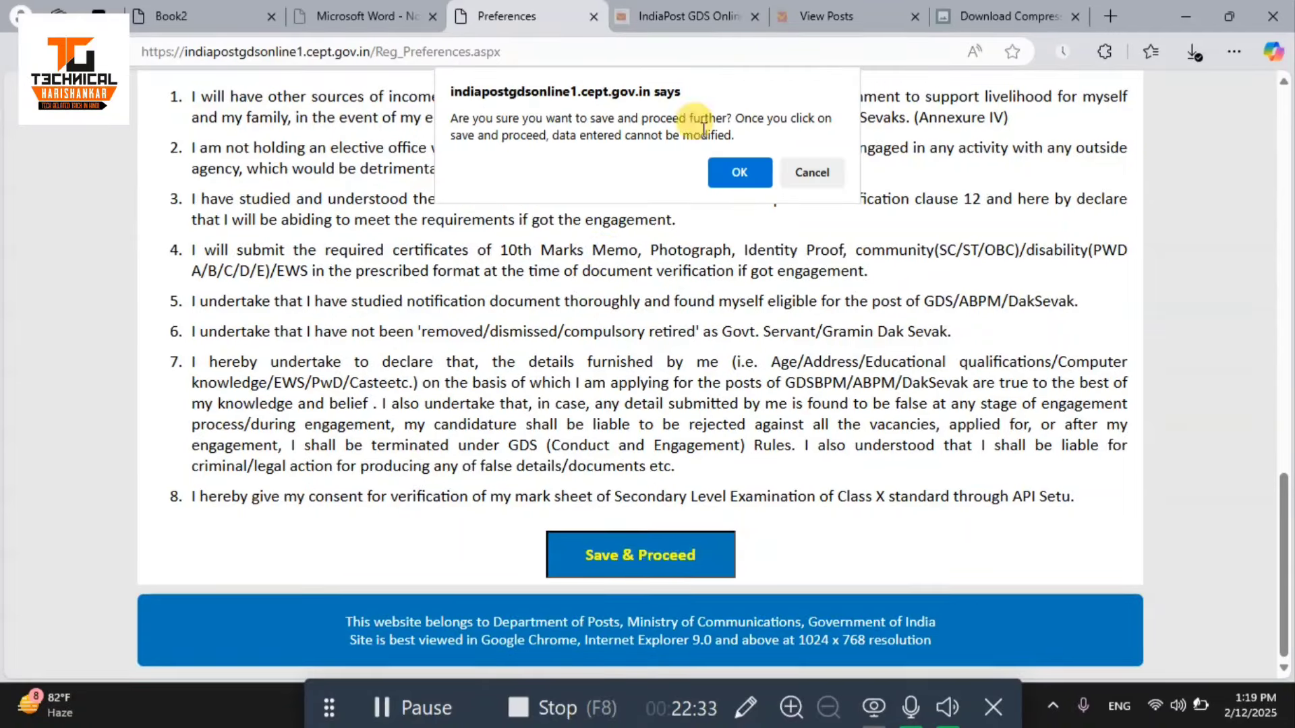
click(739, 176)
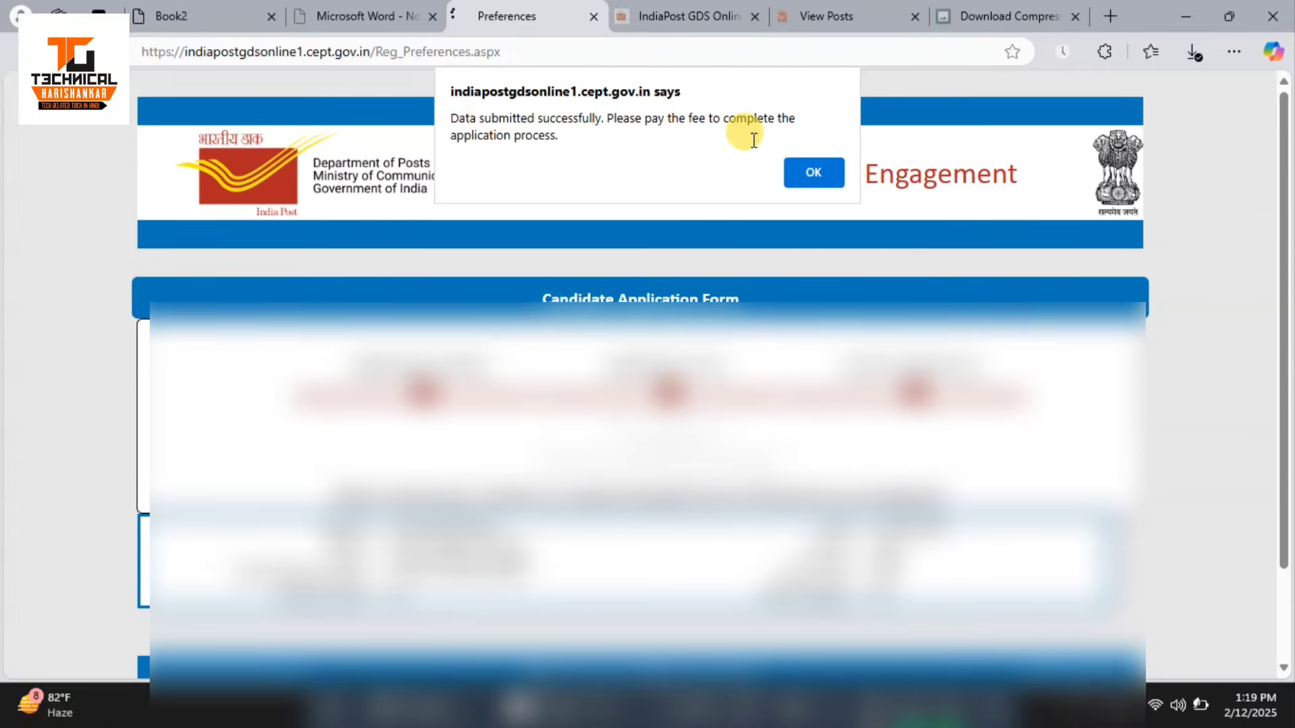
click(813, 172)
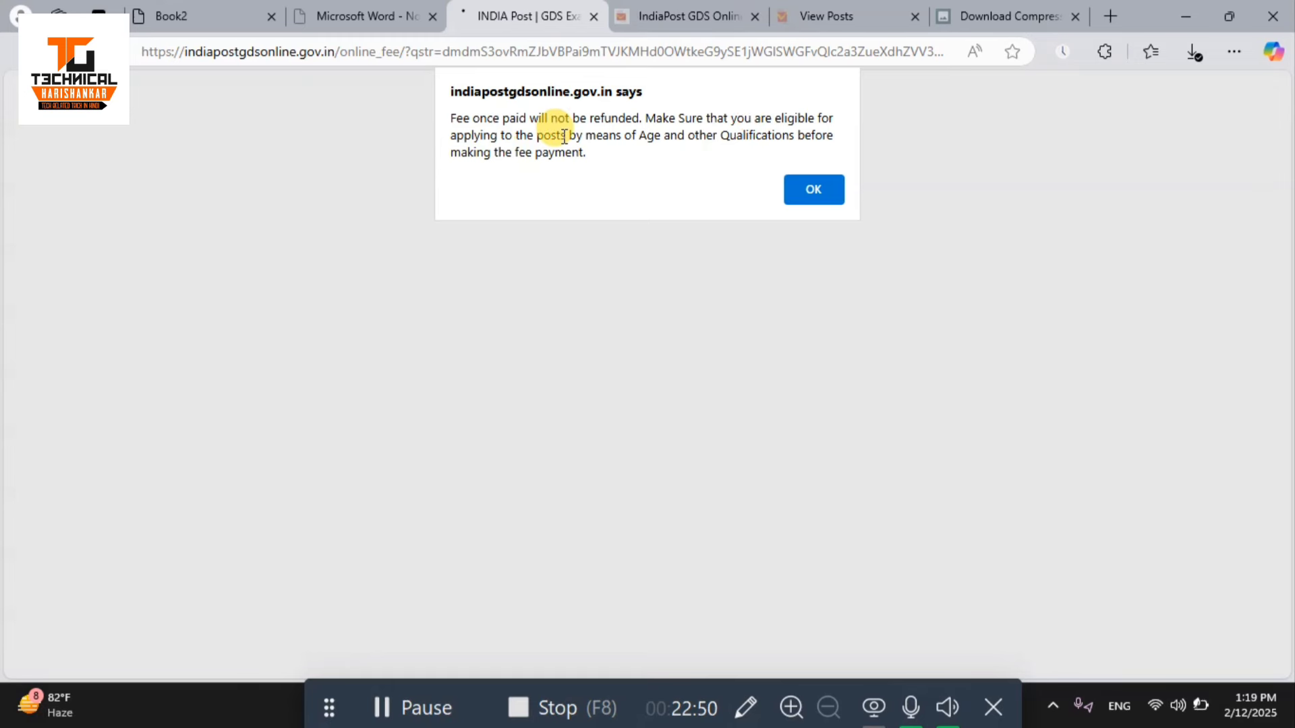
- Dismiss the non-refundable fee alert and start the ₹100 fee payment
click(820, 182)
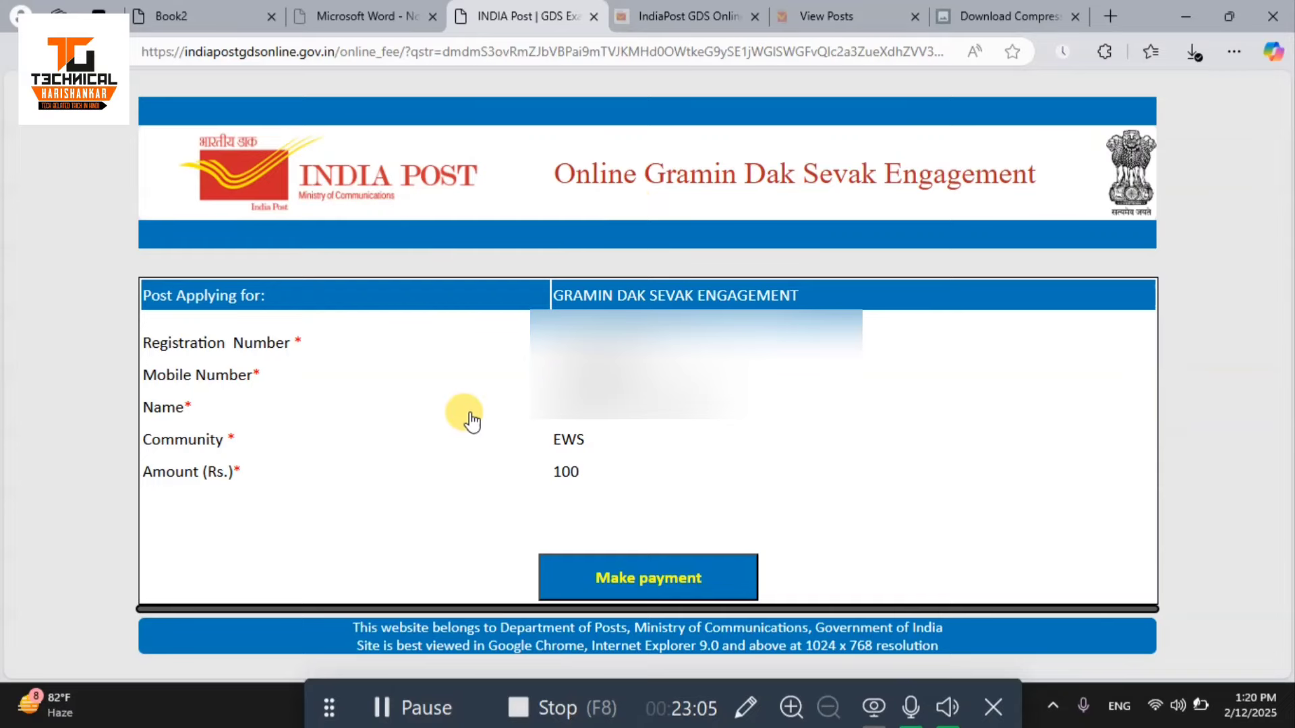
click(648, 578)
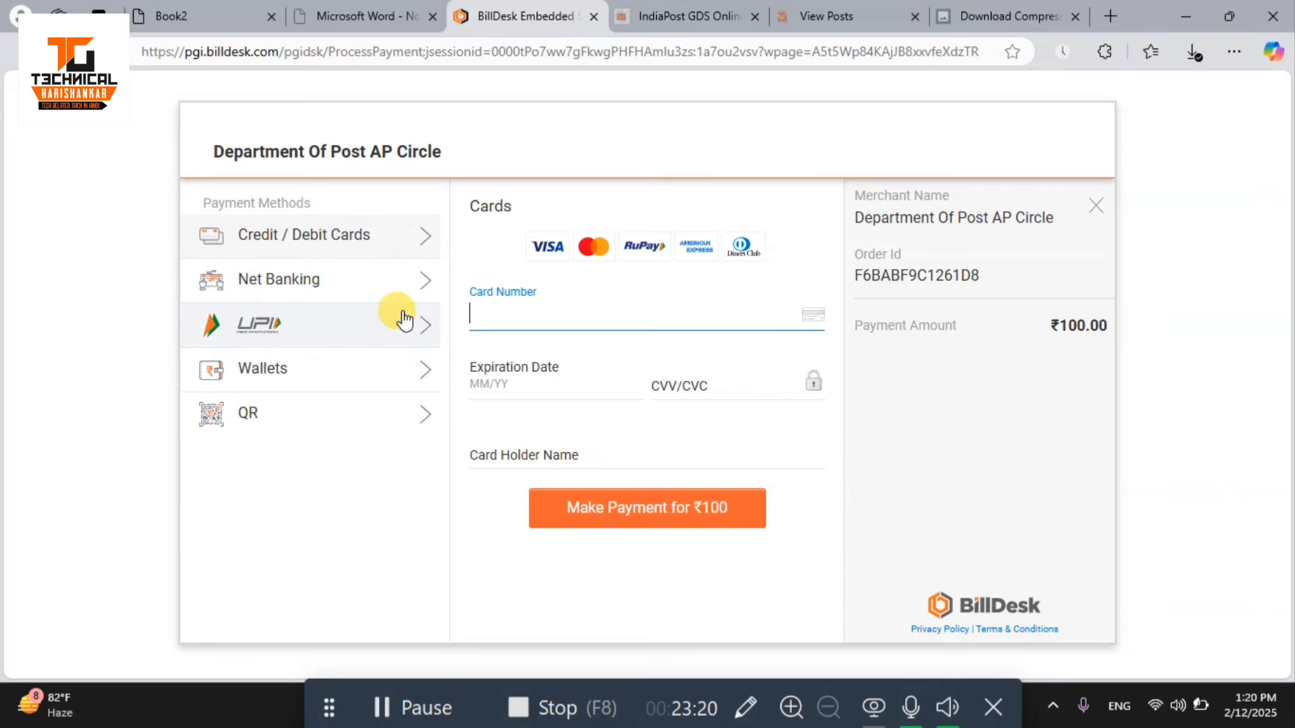
- Choose QR payment with BHIM UPI and generate the QR code for ₹100
click(314, 407)
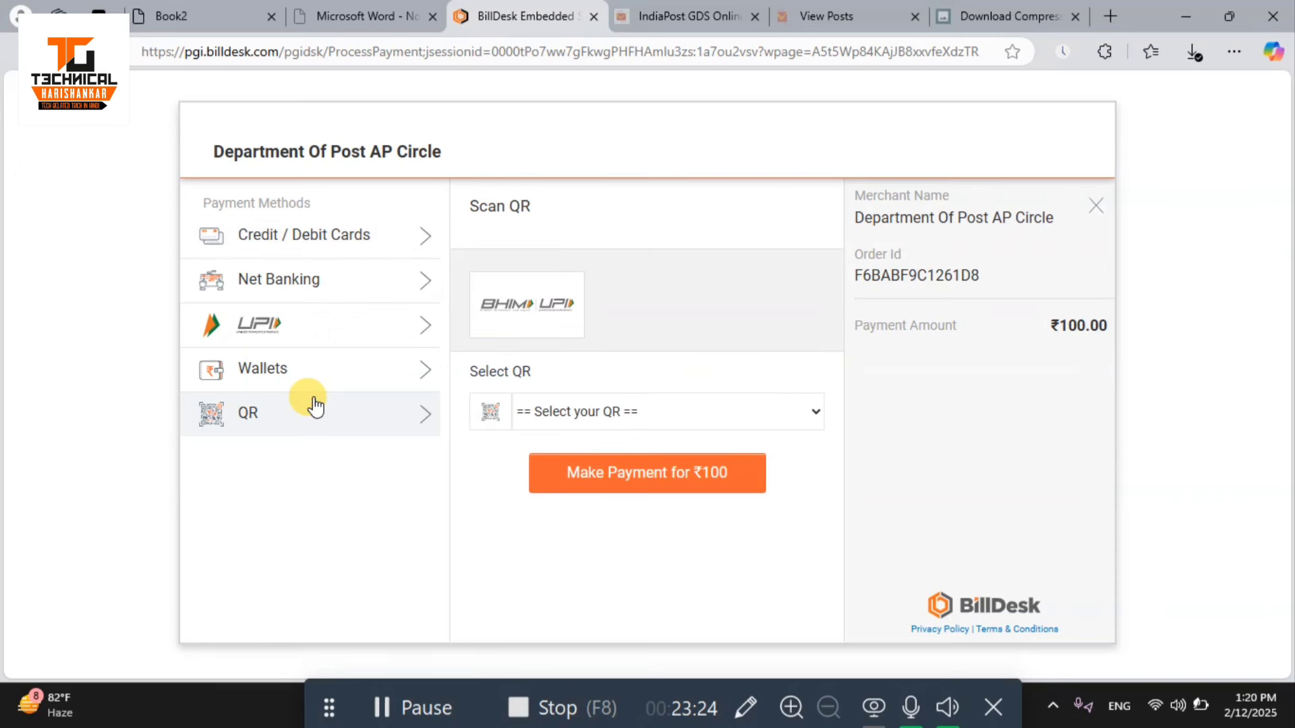
click(625, 414)
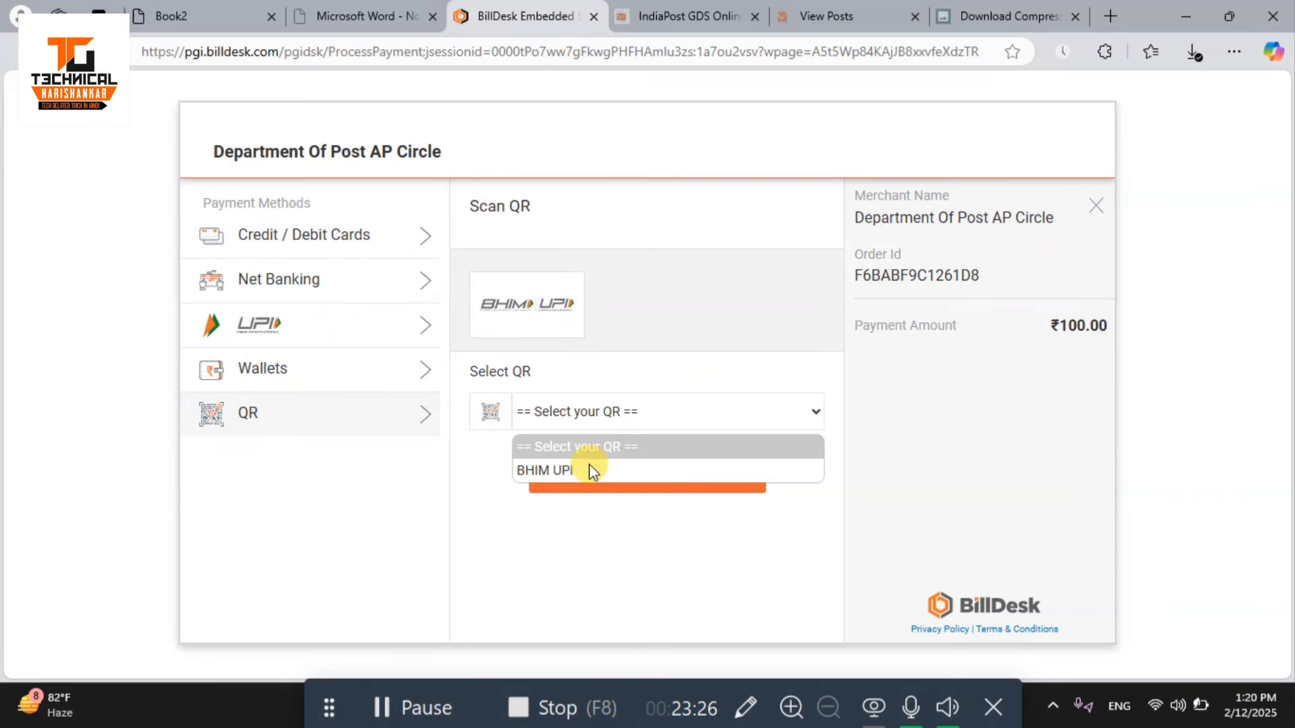
click(574, 475)
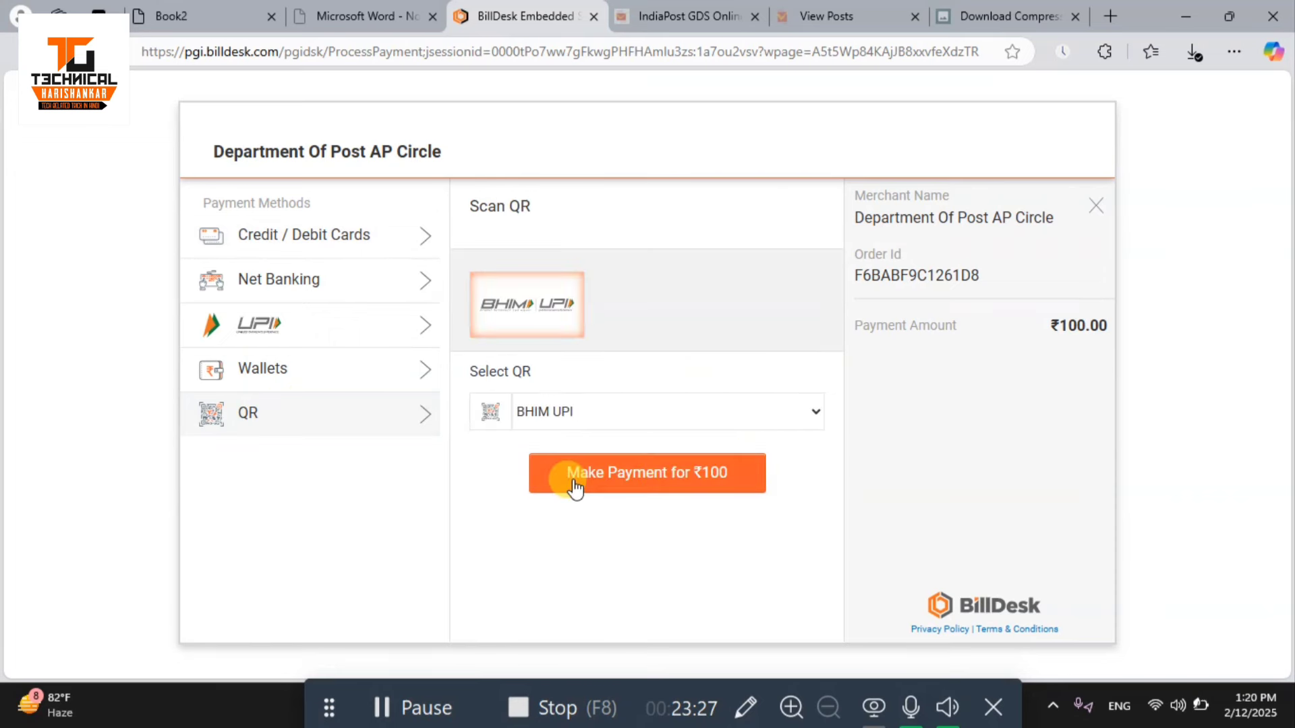
click(612, 477)
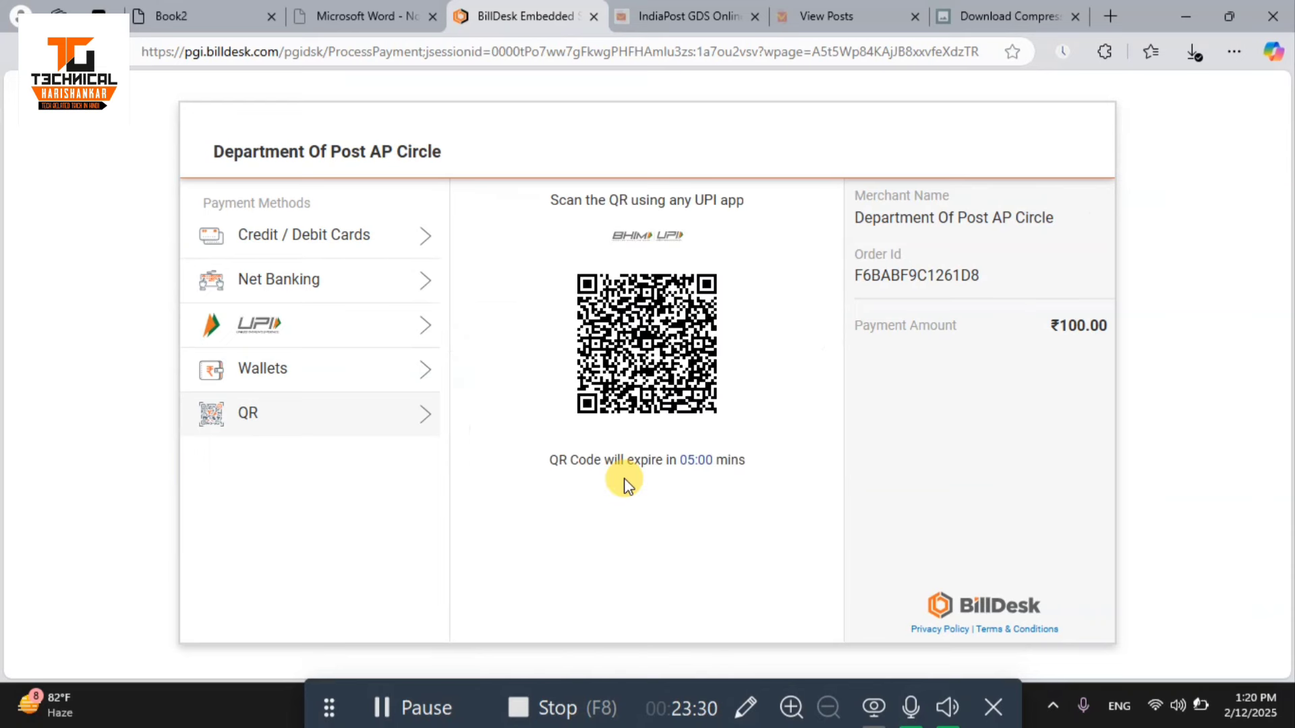